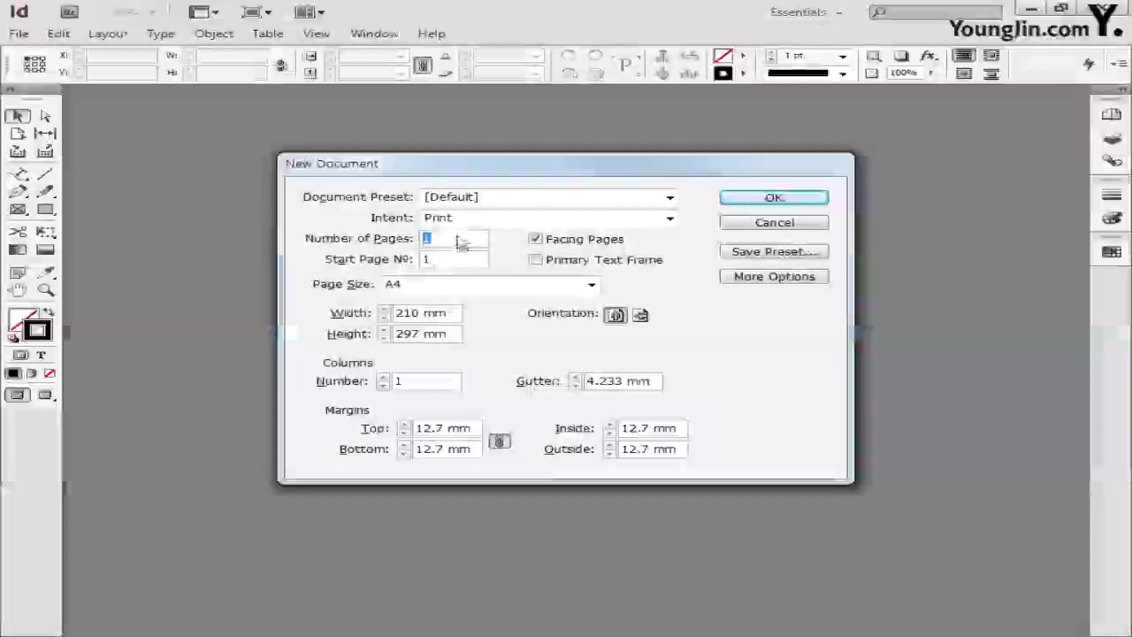
Step: Configure the new document as a single non-facing A4 page in landscape orientation
left_click(438, 237)
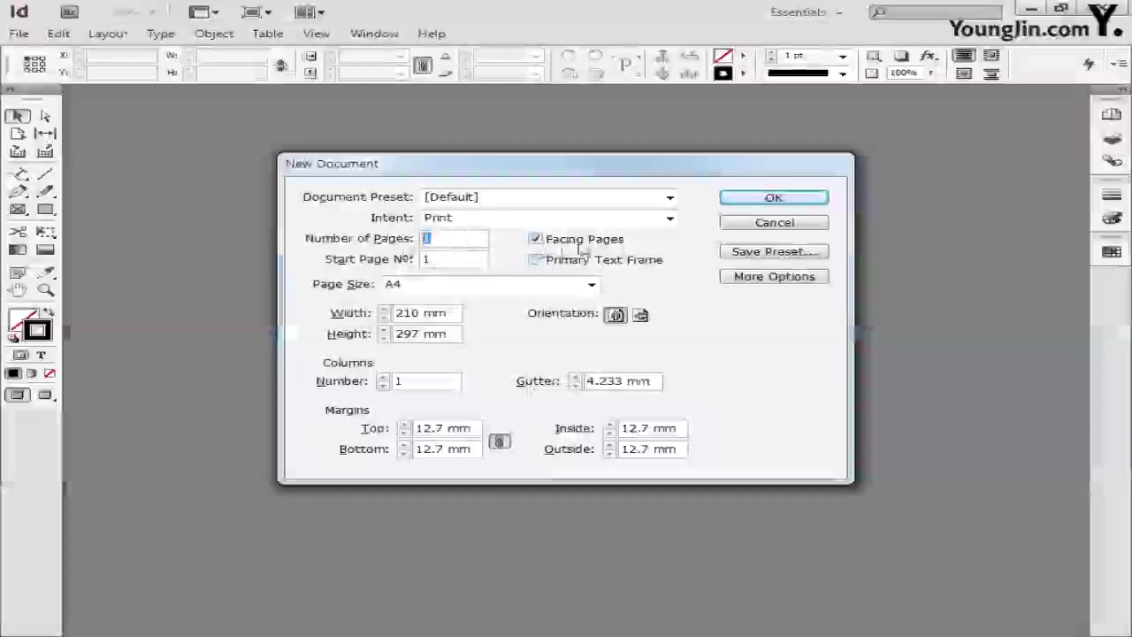
left_click(536, 240)
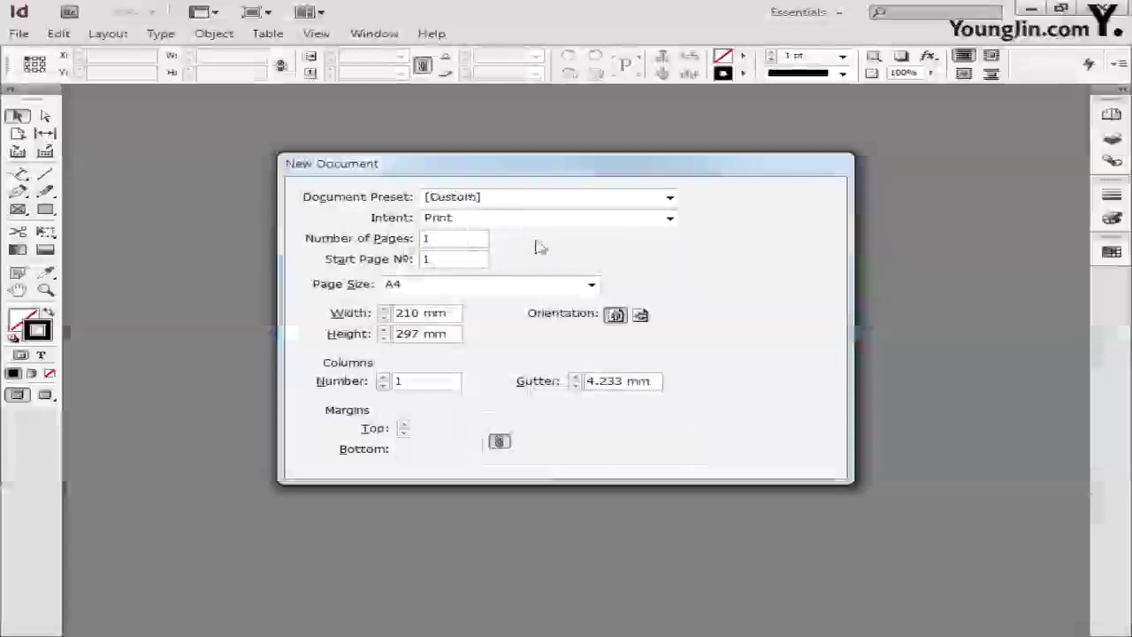
left_click(466, 287)
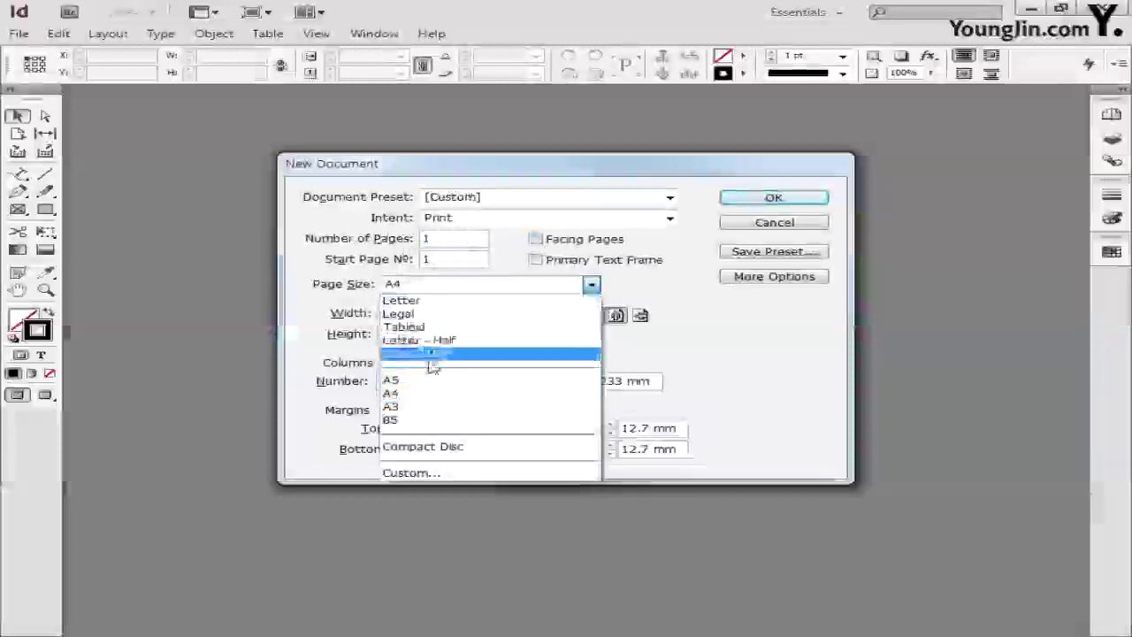
left_click(425, 393)
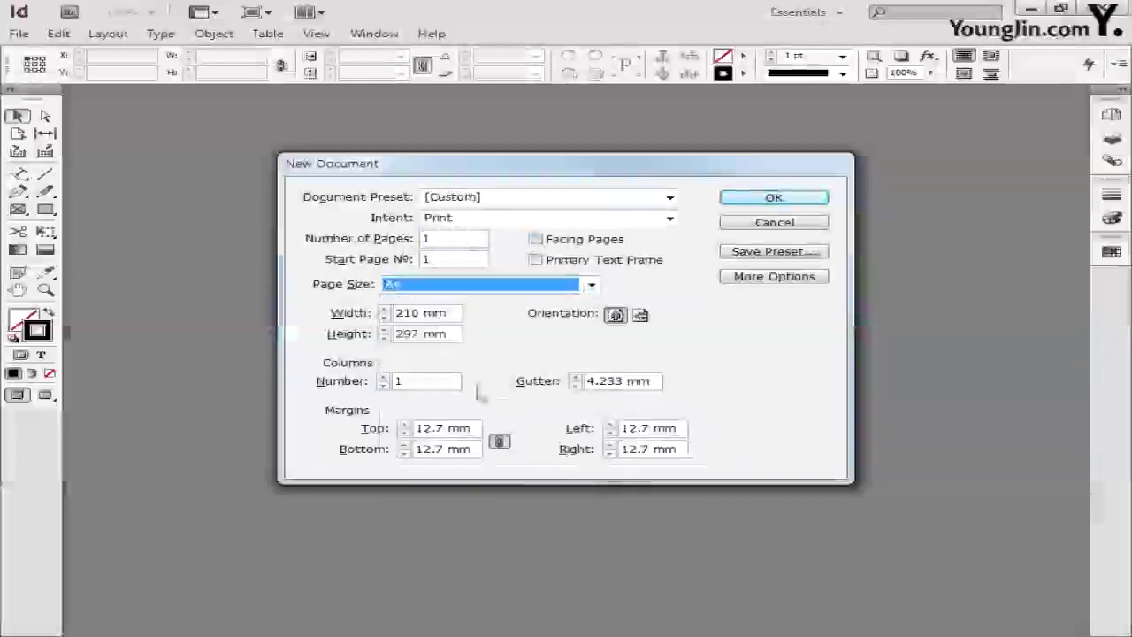
left_click(641, 316)
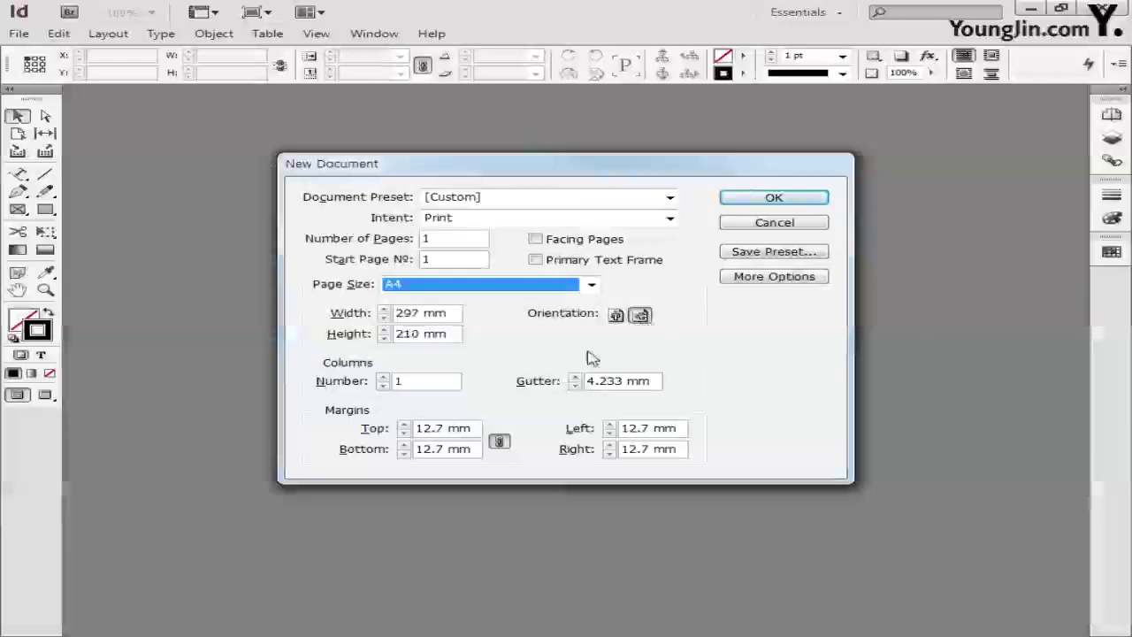
Step: Unlink the margins, set top and bottom to 16 mm and left and right to 23 mm, and create the document
left_click(499, 441)
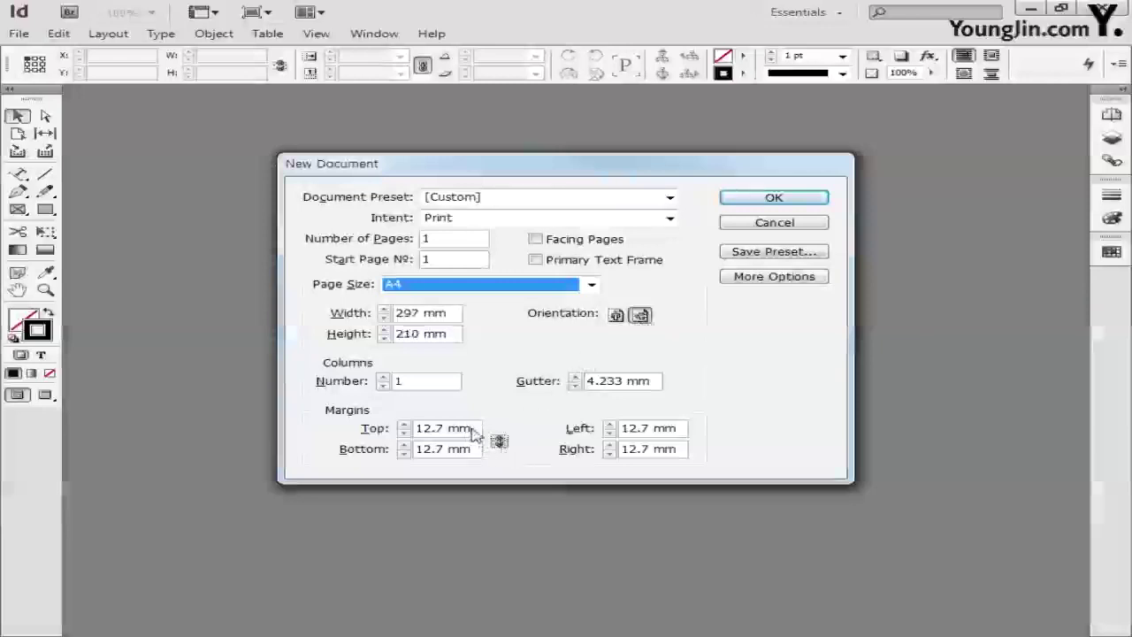
triple_click(475, 429)
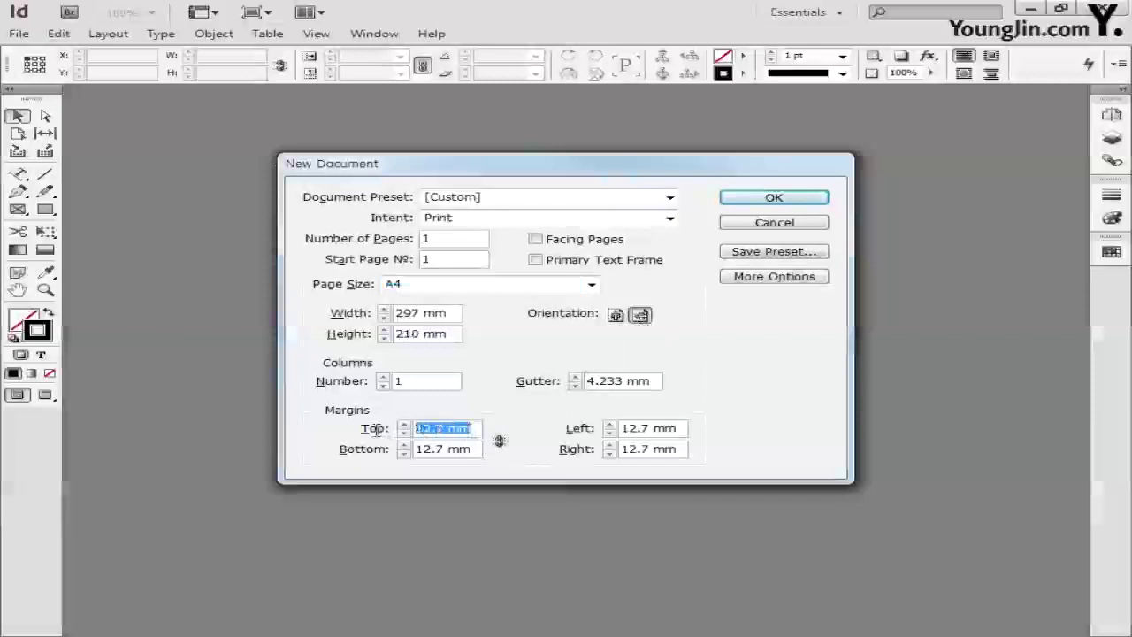
type("16")
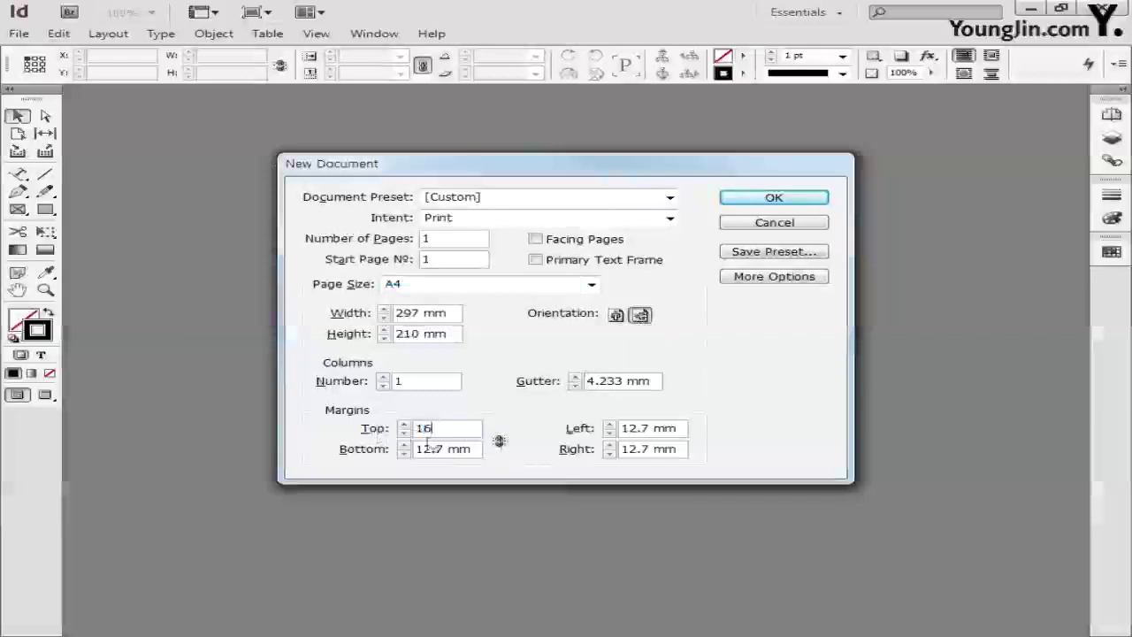
left_click_drag(469, 452, 394, 448)
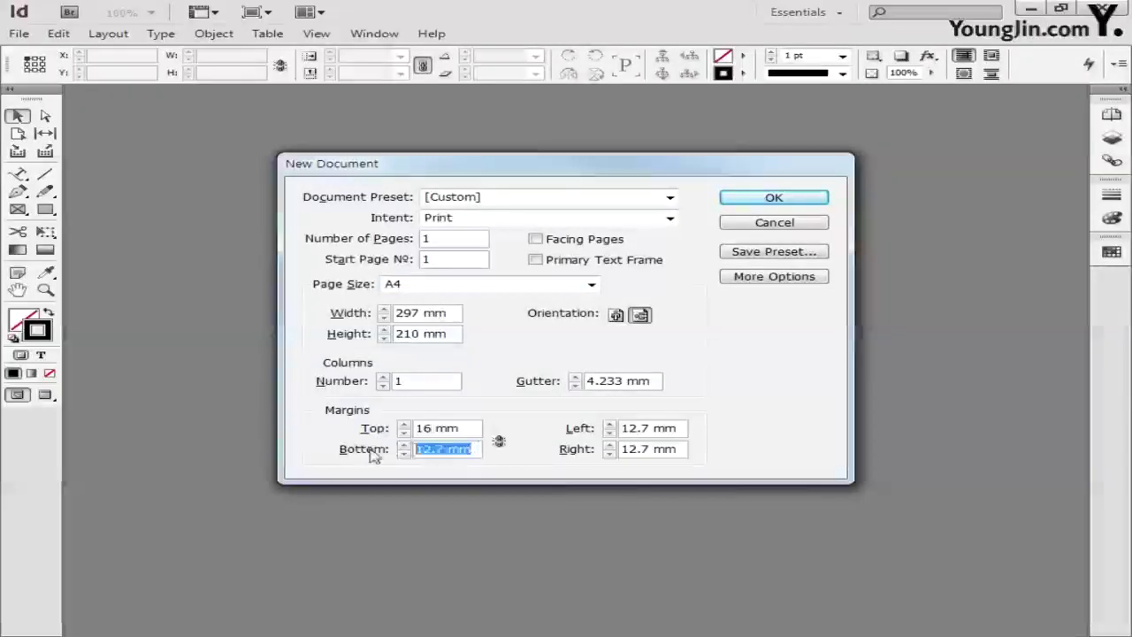
type("16")
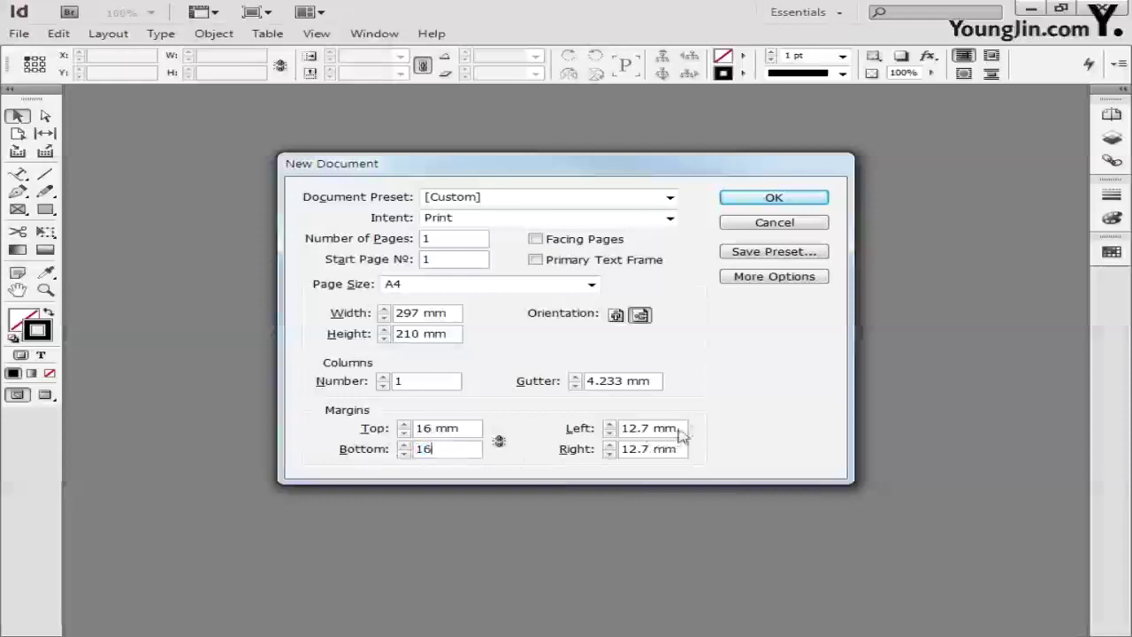
left_click_drag(677, 432, 597, 428)
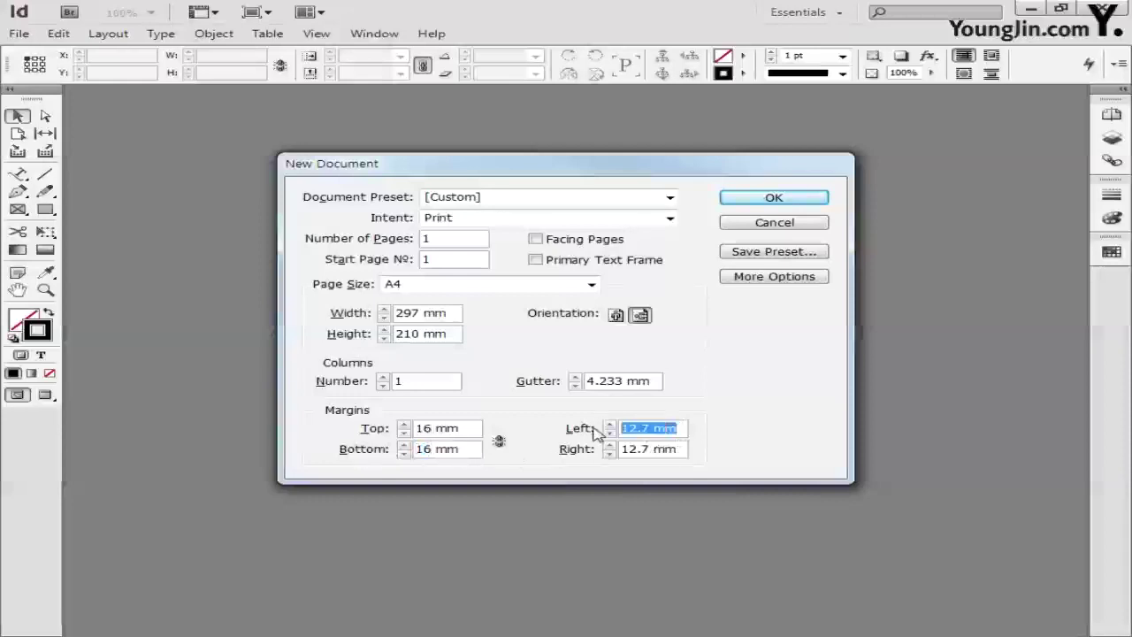
type("23")
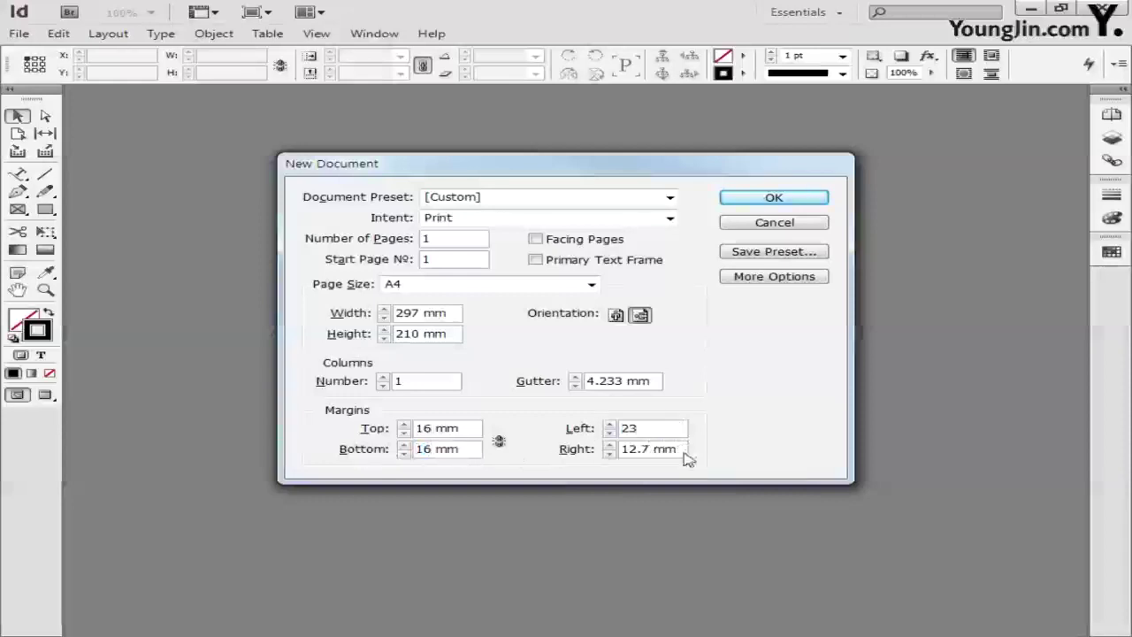
left_click_drag(682, 455, 573, 454)
type("23")
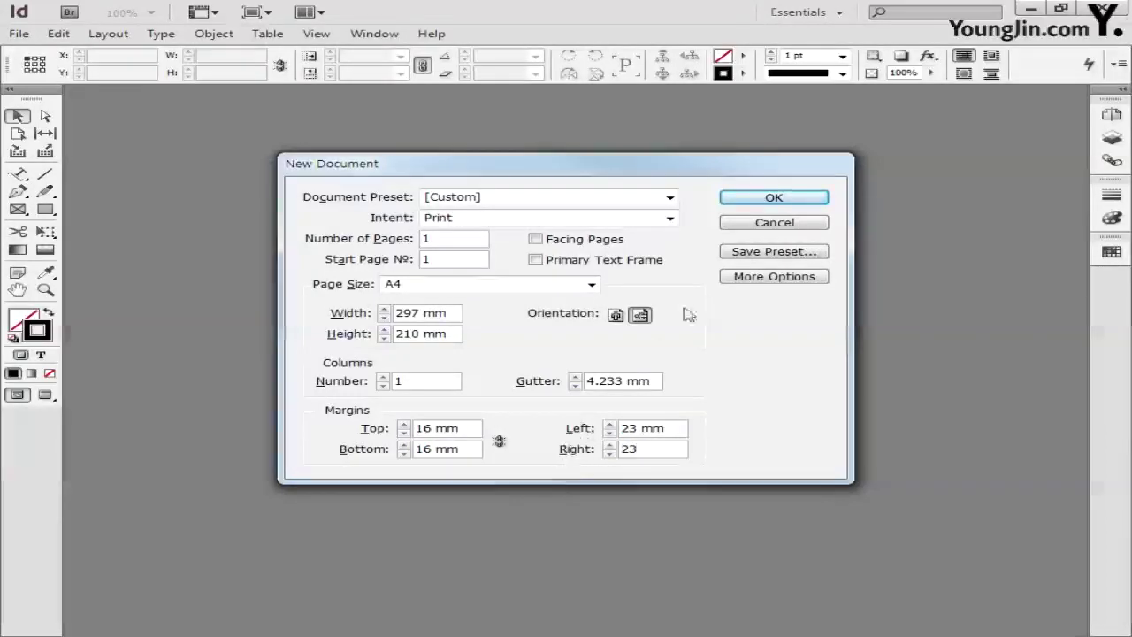
left_click(763, 198)
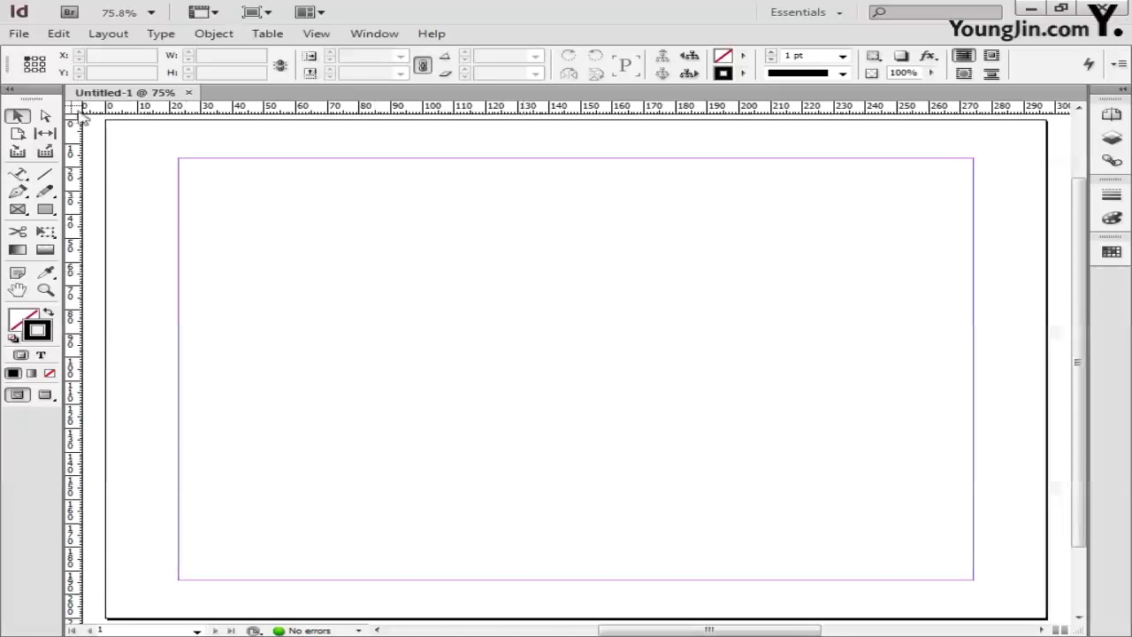
Step: Move the ruler origin to the upper-left margin corner and add a vertical guide at X 3 mm and a horizontal guide at Y 3 mm
left_click_drag(76, 108, 180, 161)
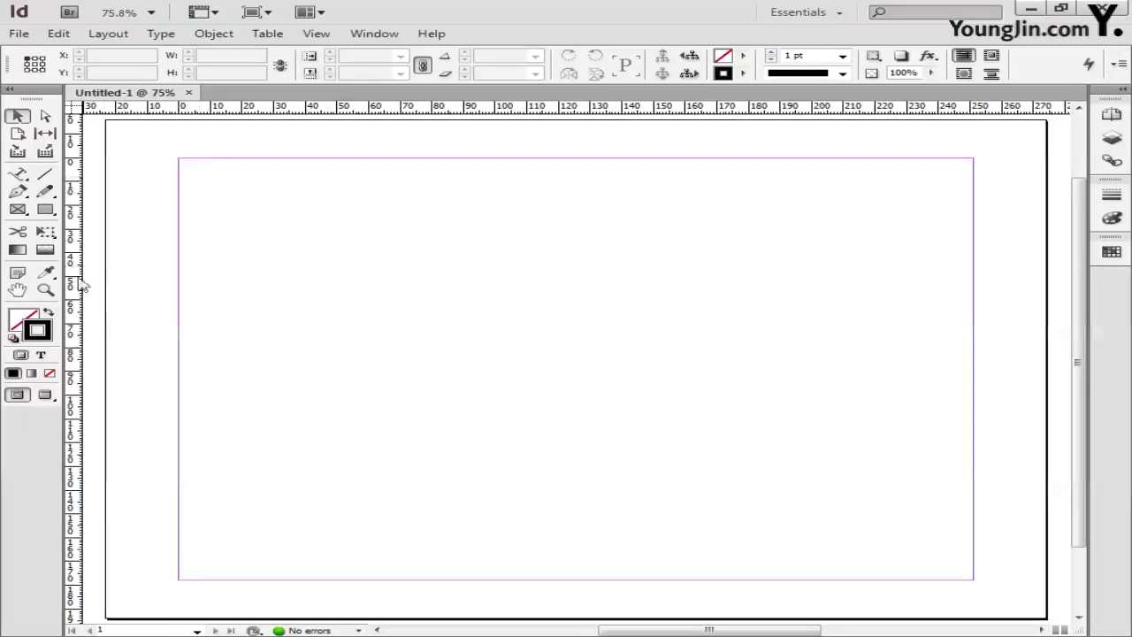
left_click(45, 289)
left_click_drag(161, 145, 207, 179)
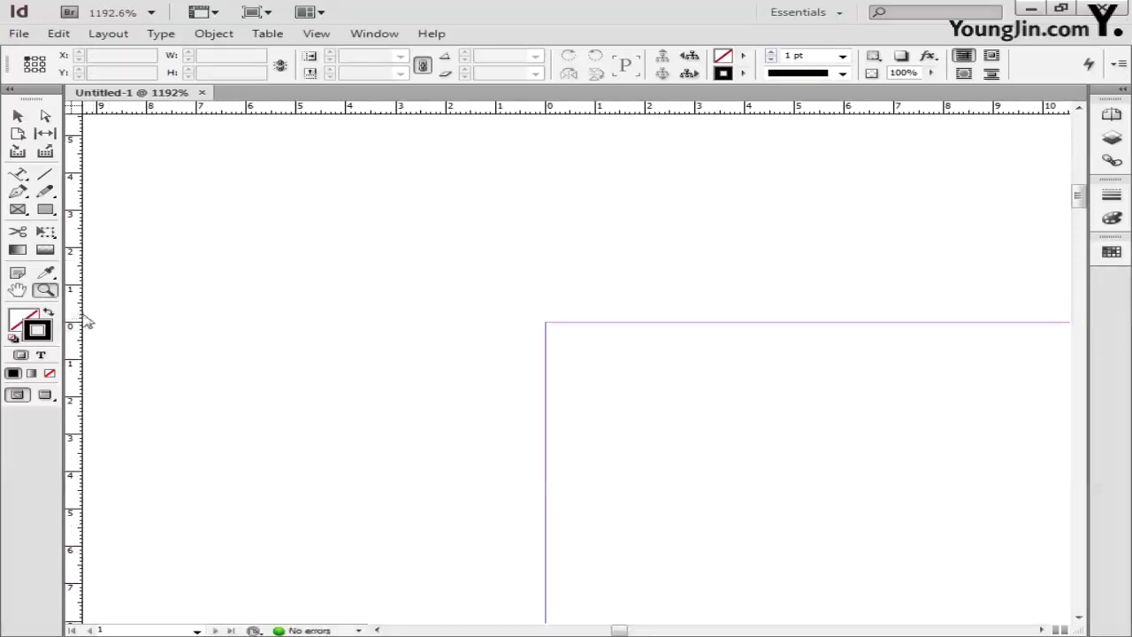
left_click_drag(73, 312, 695, 325)
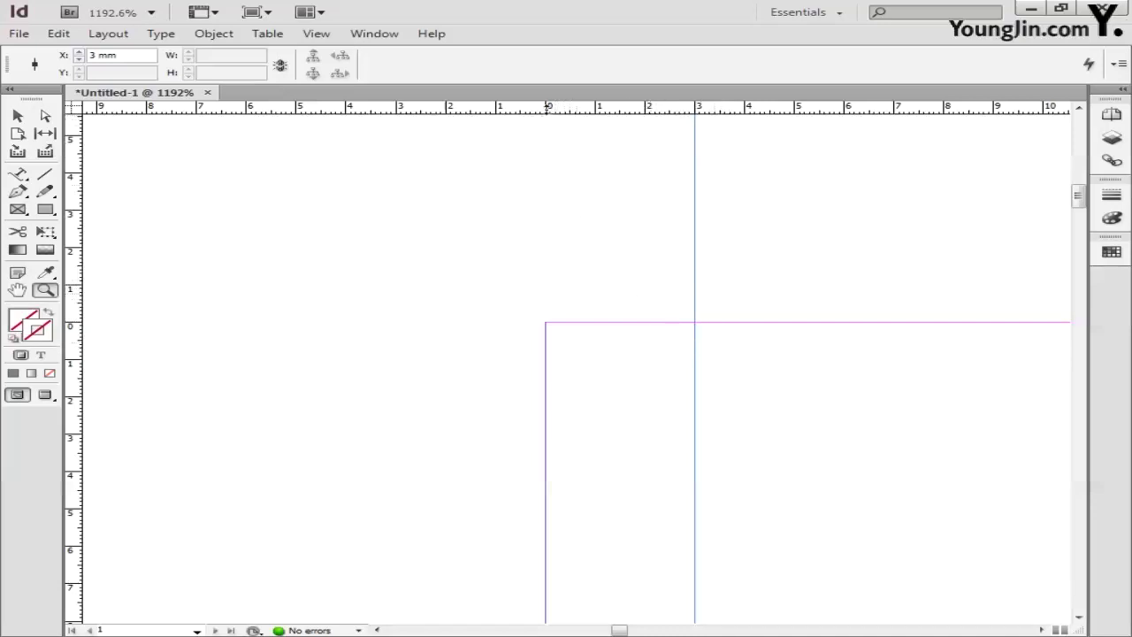
left_click_drag(547, 106, 563, 428)
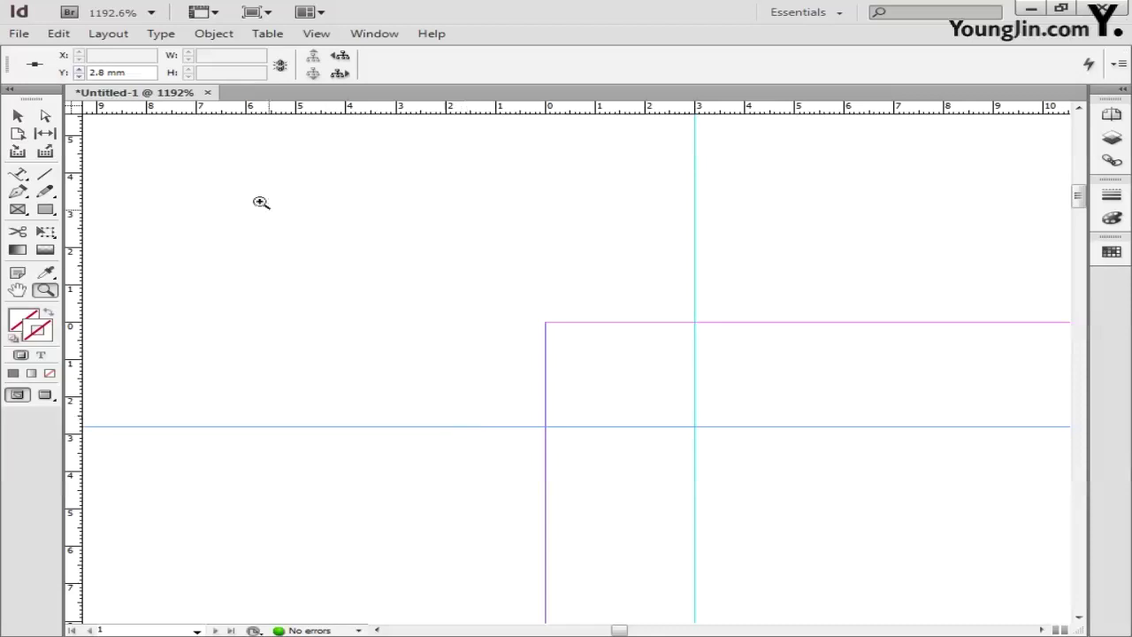
left_click(57, 76)
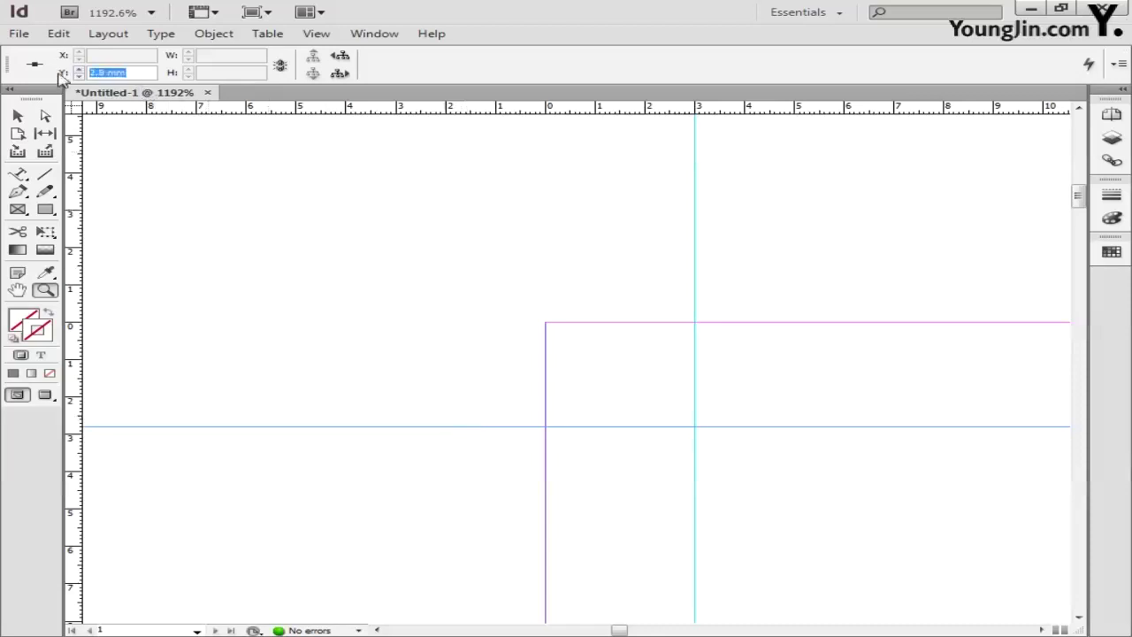
type("3")
key("Return")
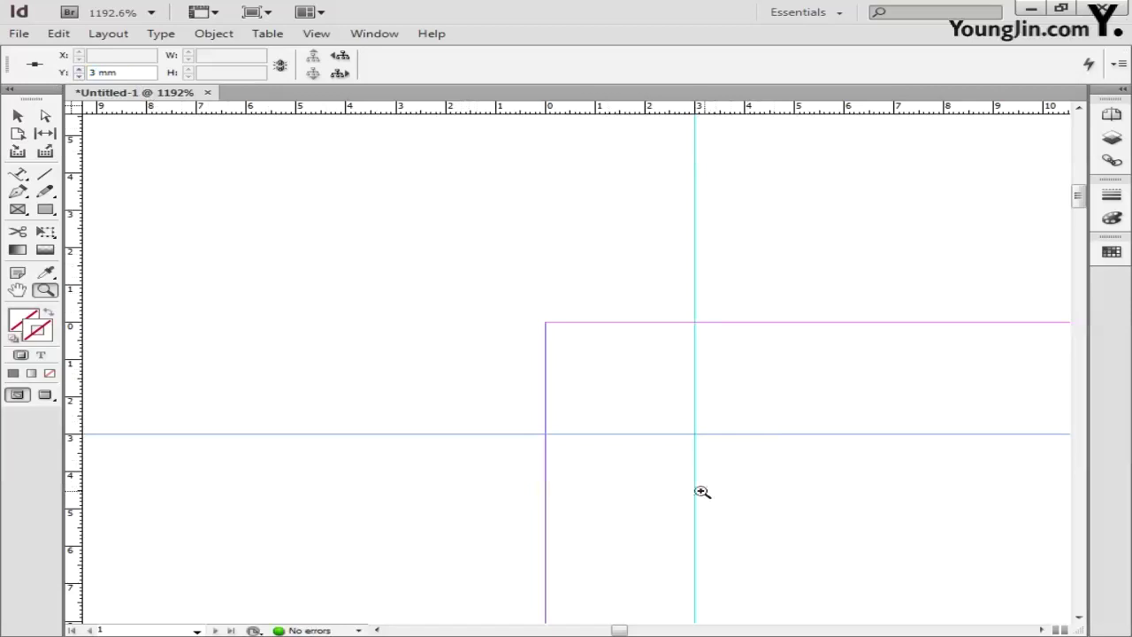
Step: Add a vertical guide inside the right margin at X 248 mm
double_click(18, 290)
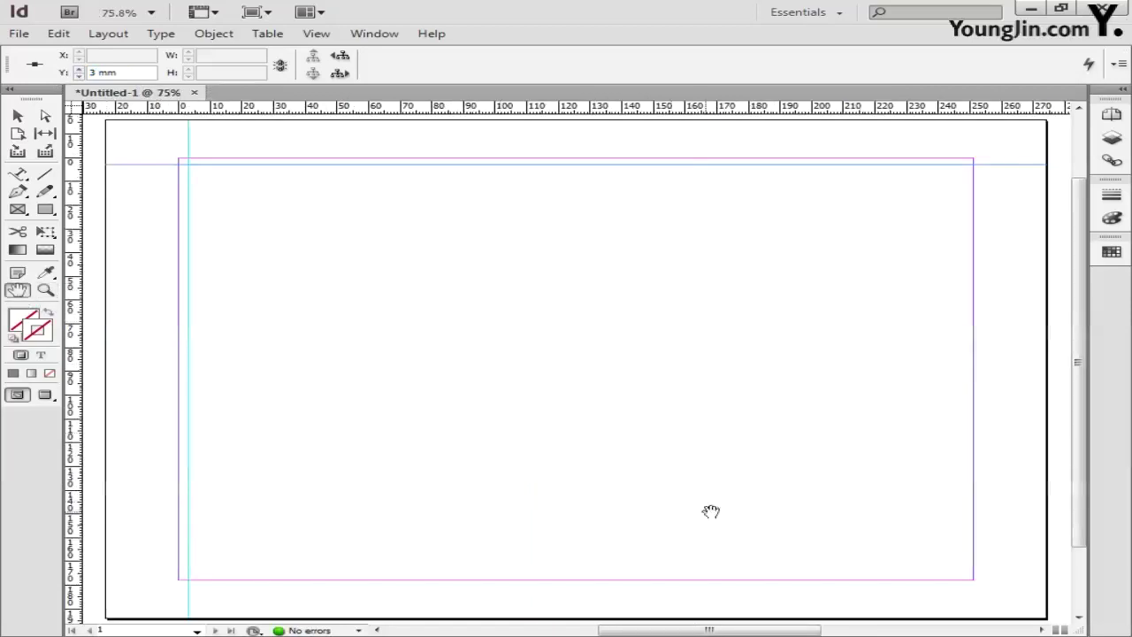
left_click(45, 290)
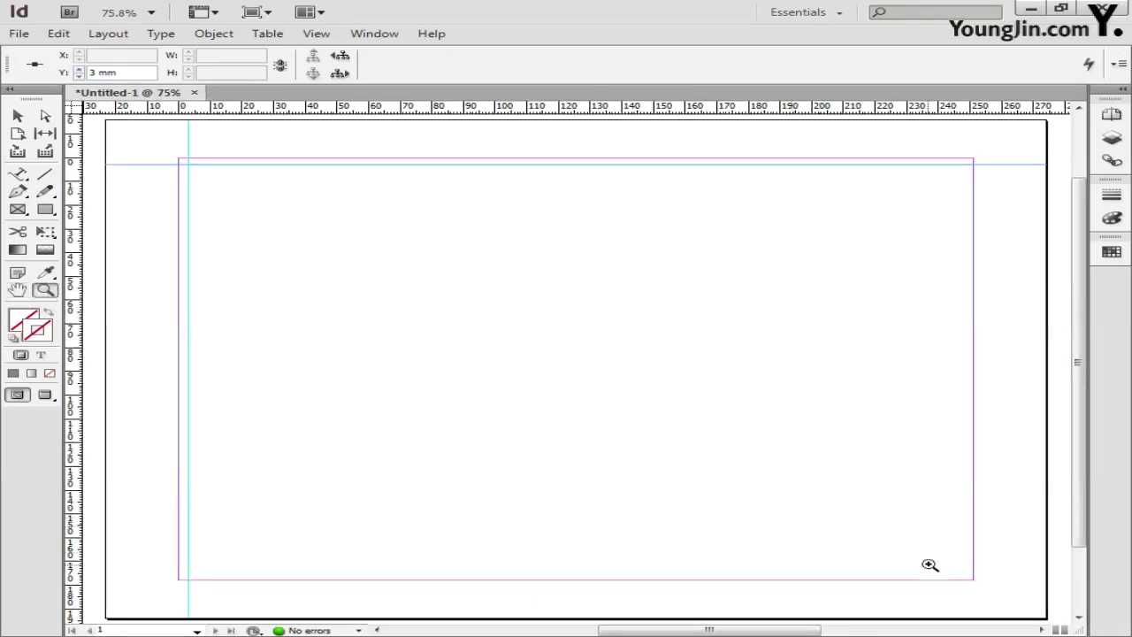
left_click_drag(930, 564, 1008, 607)
left_click_drag(670, 433, 654, 468)
key("ctrl+minus")
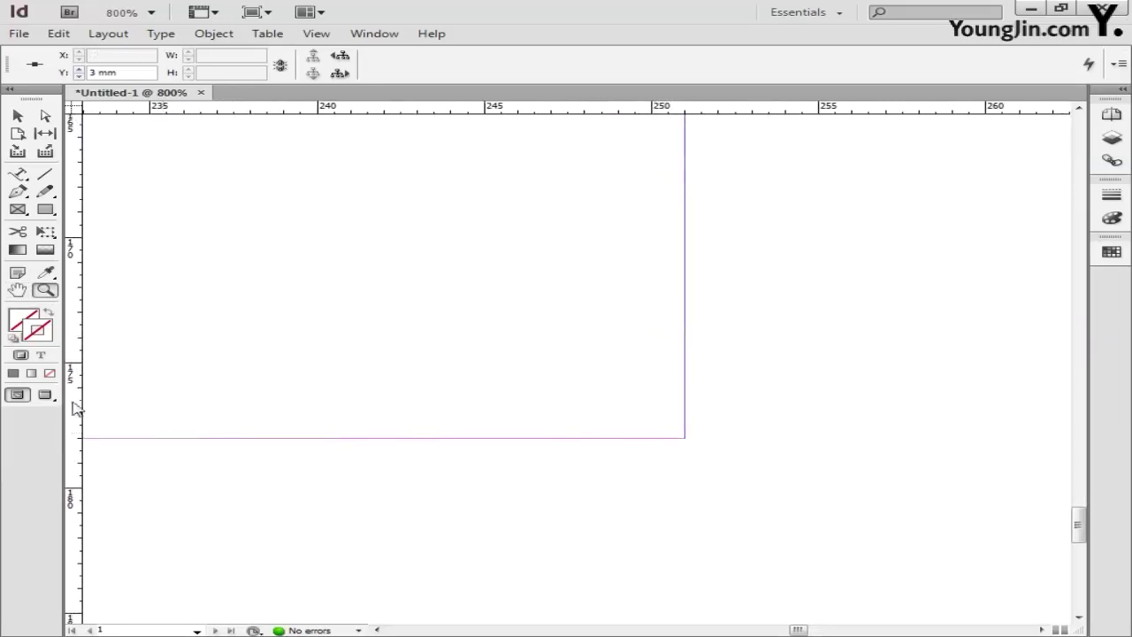
left_click_drag(71, 405, 687, 407)
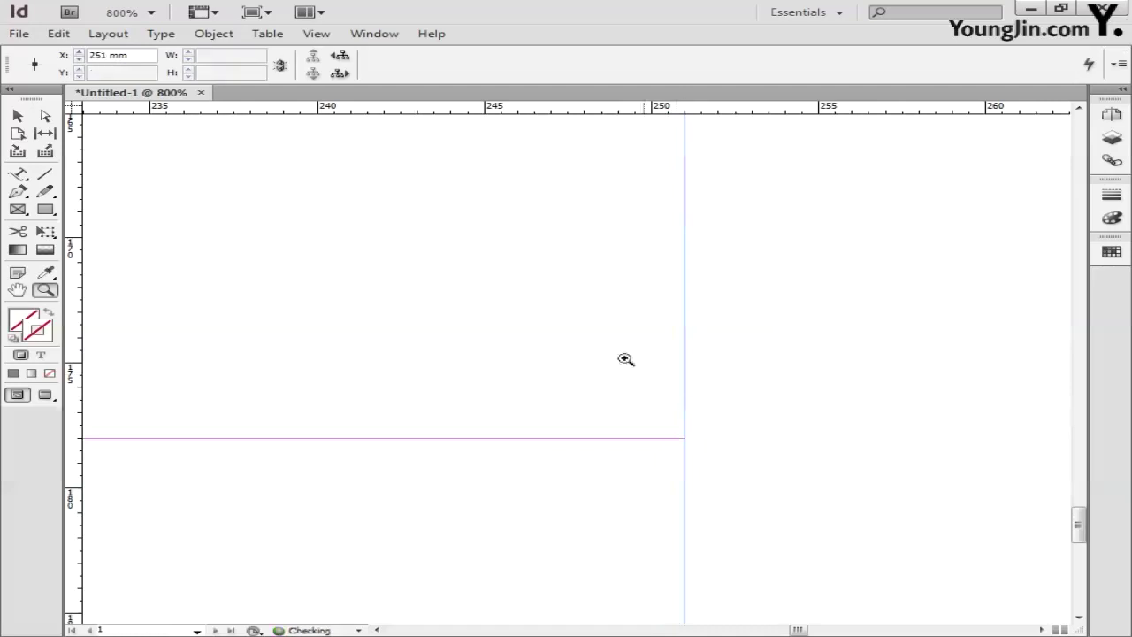
left_click(134, 54)
type("248")
key("Return")
Step: Add a horizontal guide inside the bottom margin at Y 175 mm
left_click_drag(359, 108, 520, 440)
left_click_drag(129, 72, 95, 72)
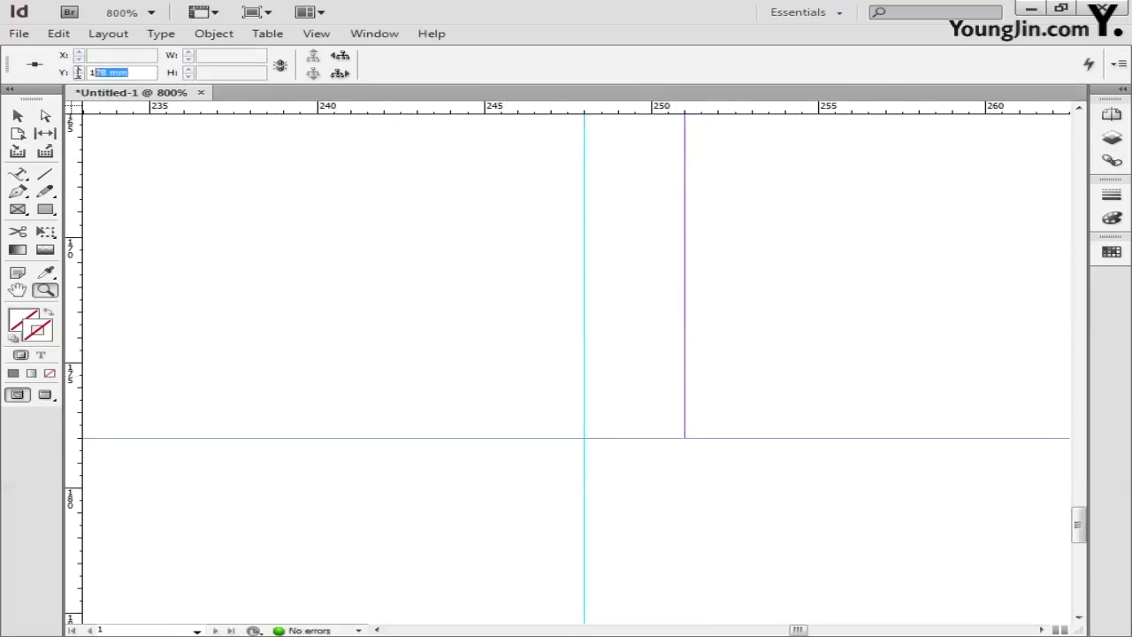
type("175")
key("Return")
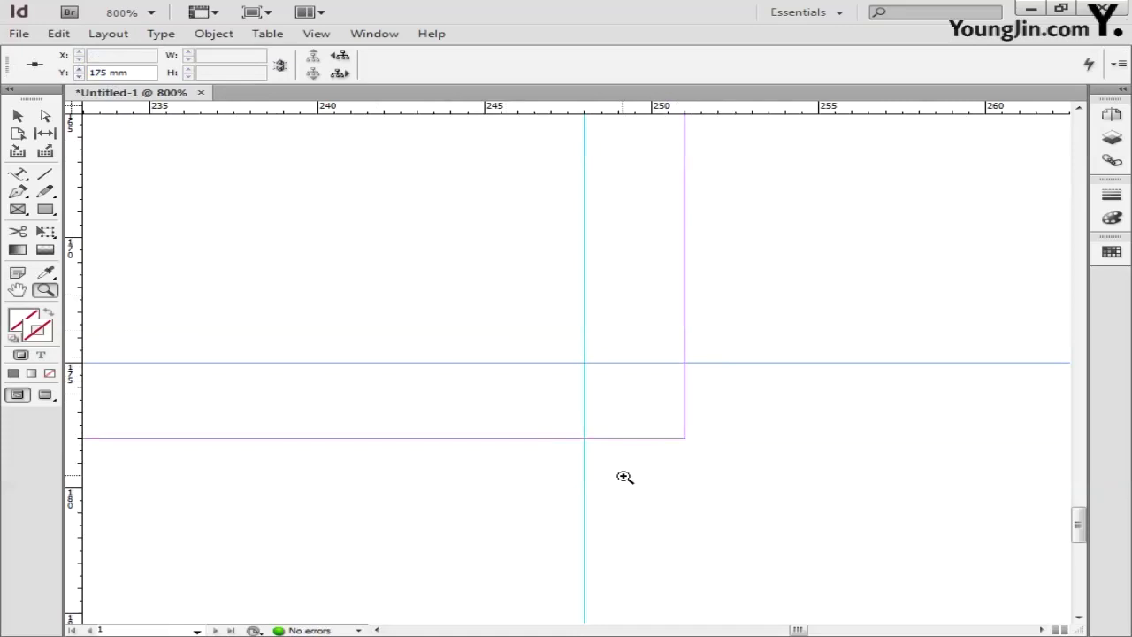
left_click(500, 348)
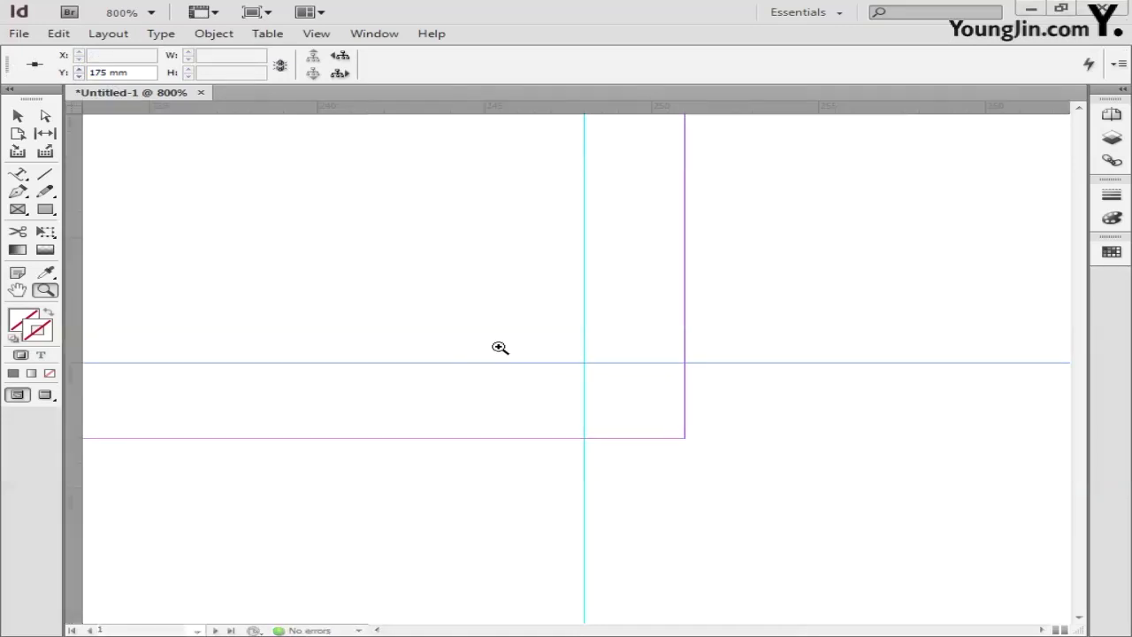
Step: Near the upper-left margin corner, draw a vertical line about 4 mm long above the margin and a horizontal line about 6 mm long outside it
double_click(18, 290)
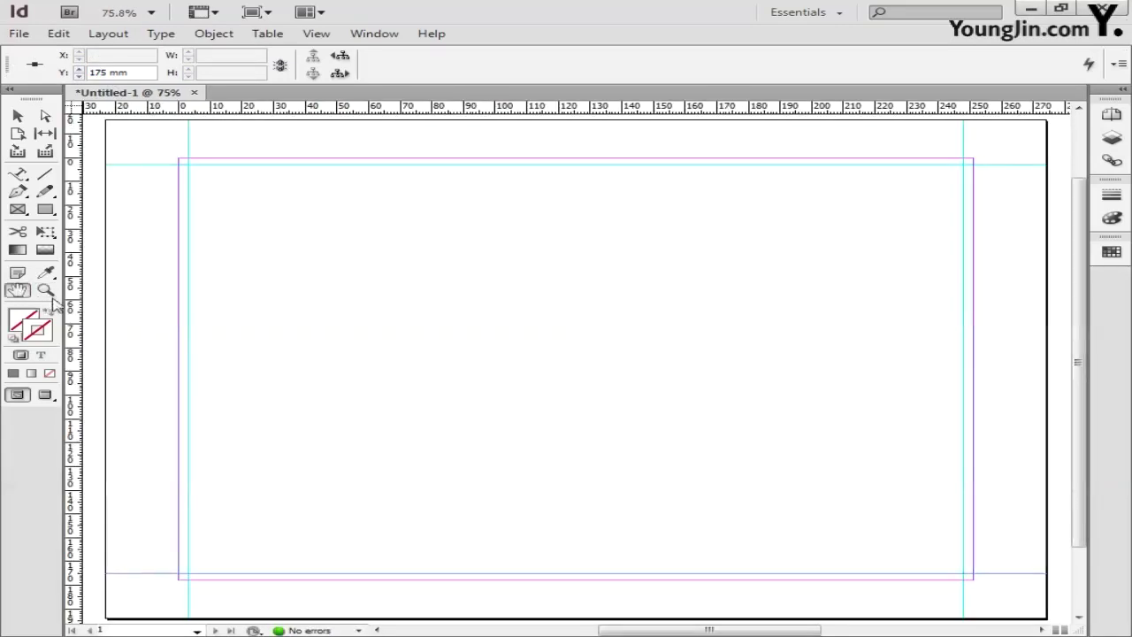
left_click(45, 290)
left_click_drag(155, 146, 215, 181)
key("space")
left_click_drag(357, 255, 389, 277)
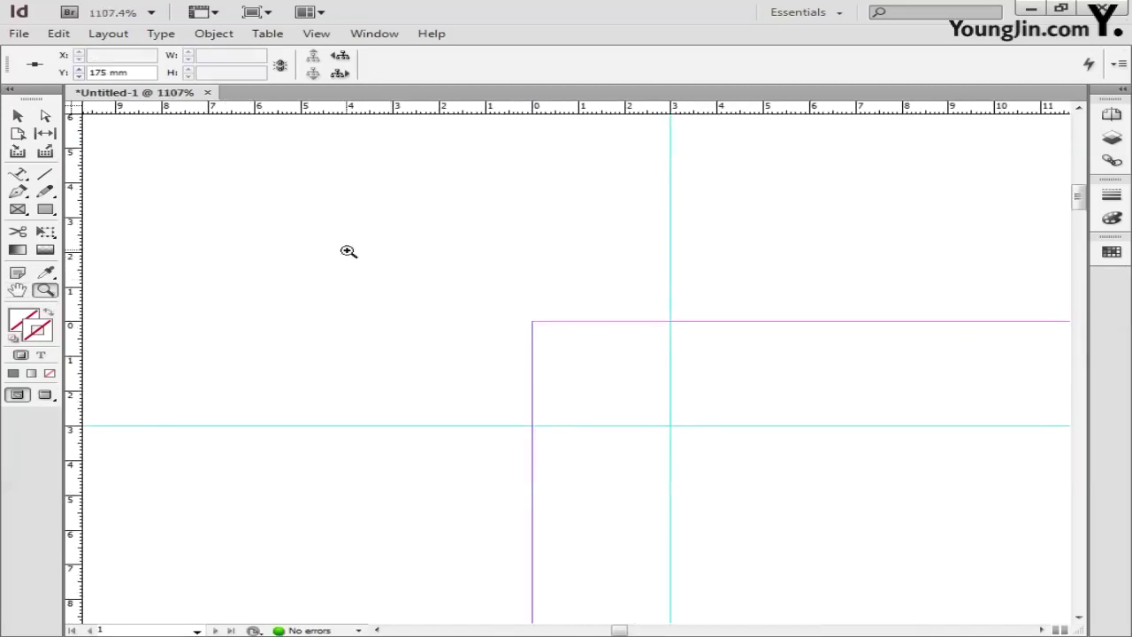
left_click(46, 175)
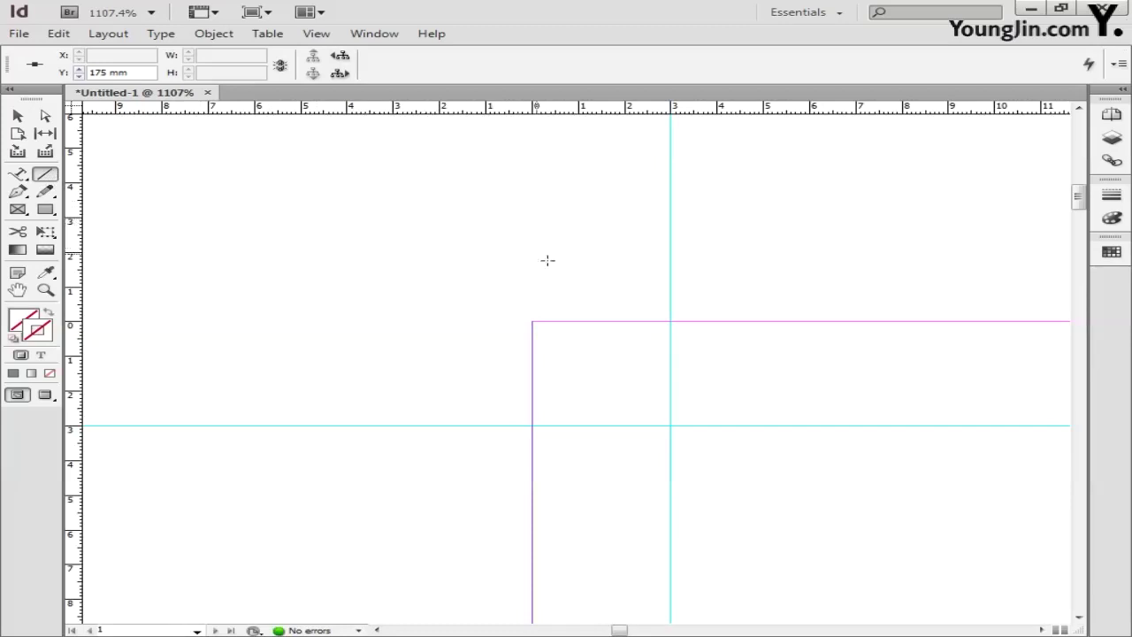
left_click_drag(616, 296, 617, 160)
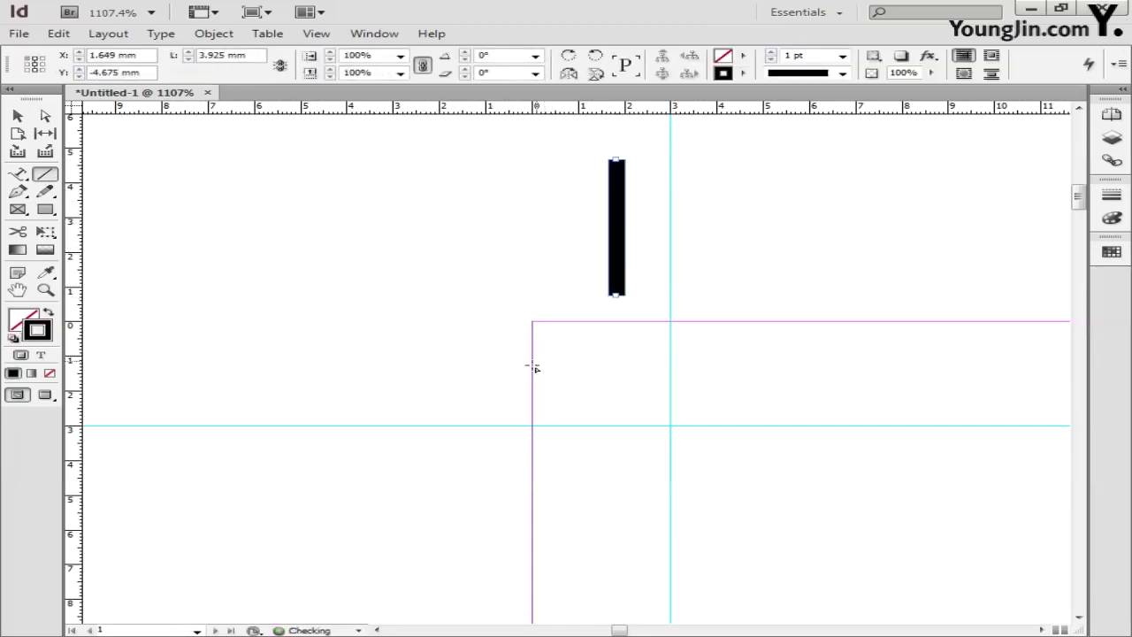
left_click_drag(474, 395, 204, 395)
Step: Set the vertical line's length to 5 mm
left_click_drag(366, 272, 452, 339)
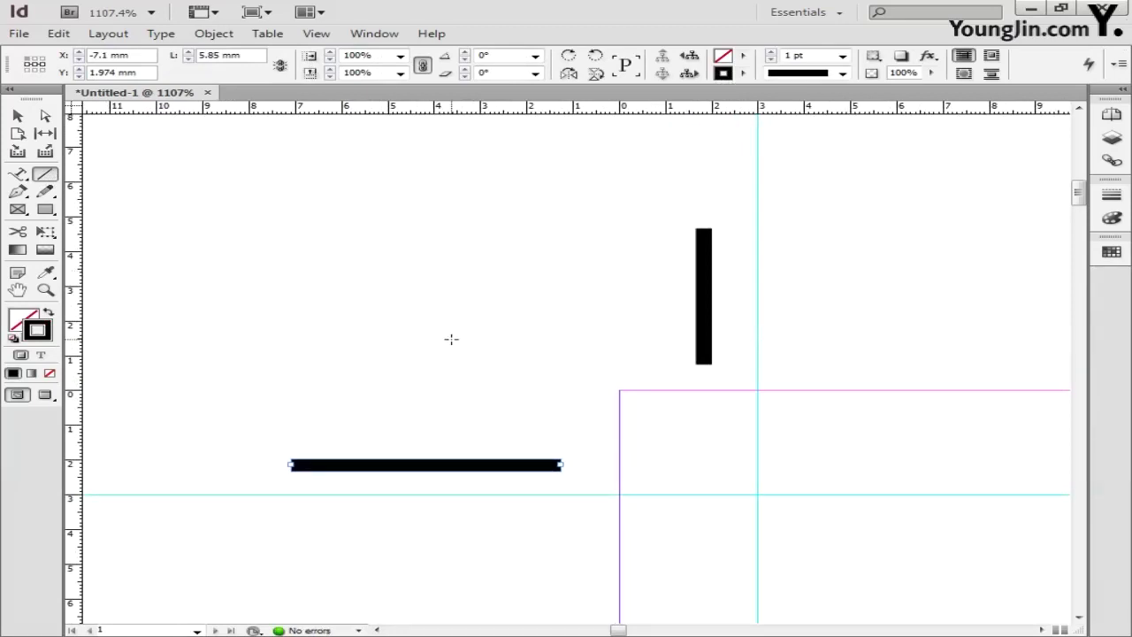
left_click(25, 118)
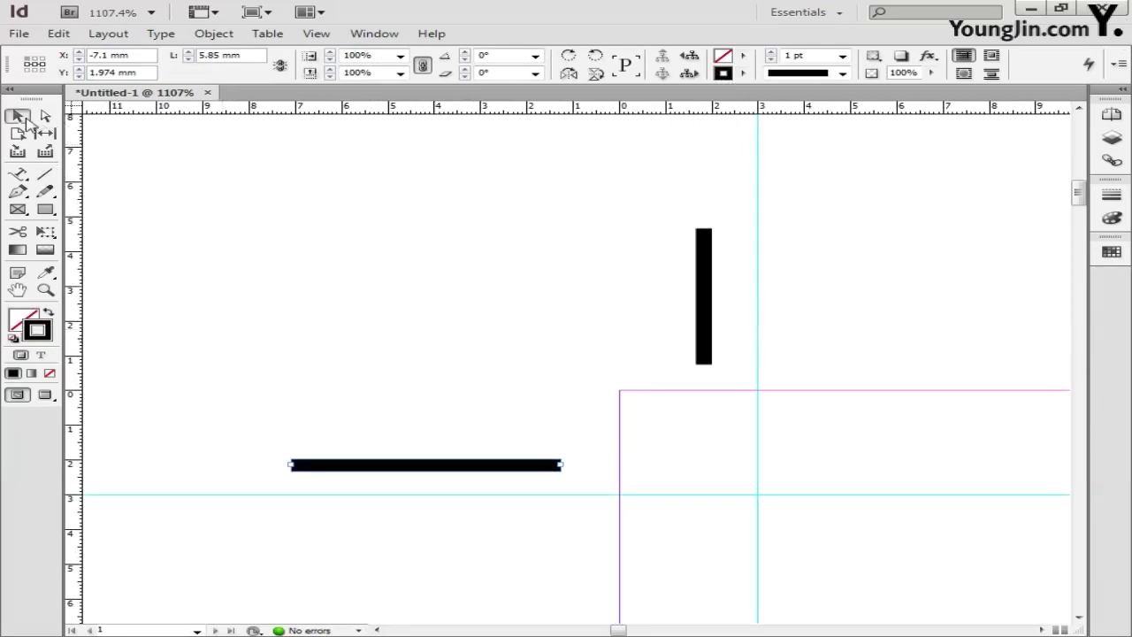
left_click(708, 317)
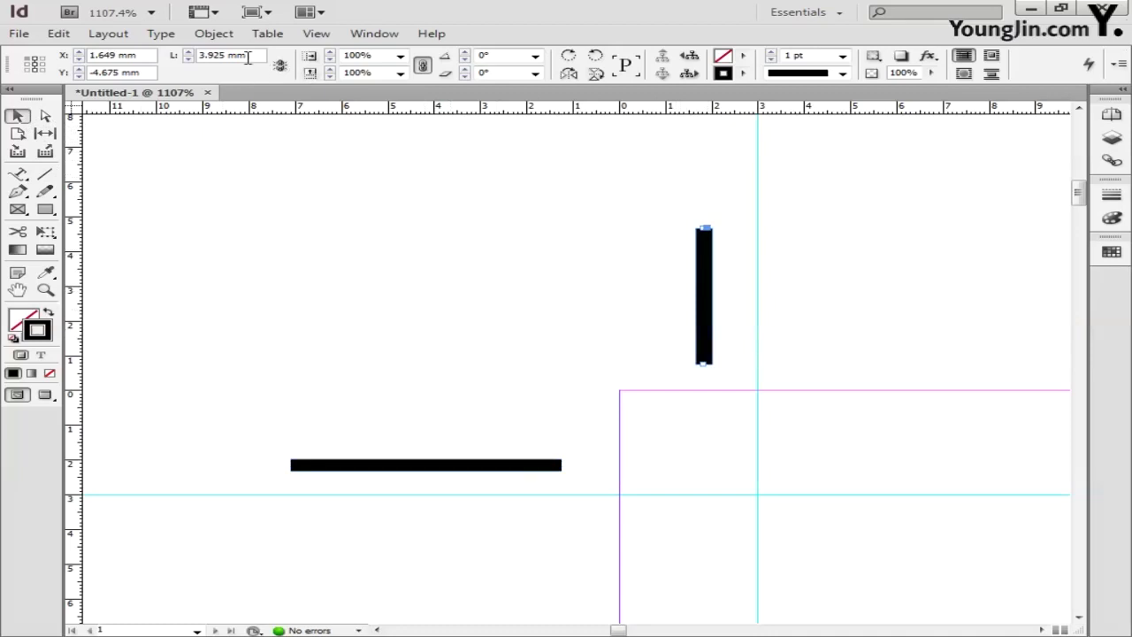
left_click_drag(249, 58, 182, 57)
type("5")
key("Return")
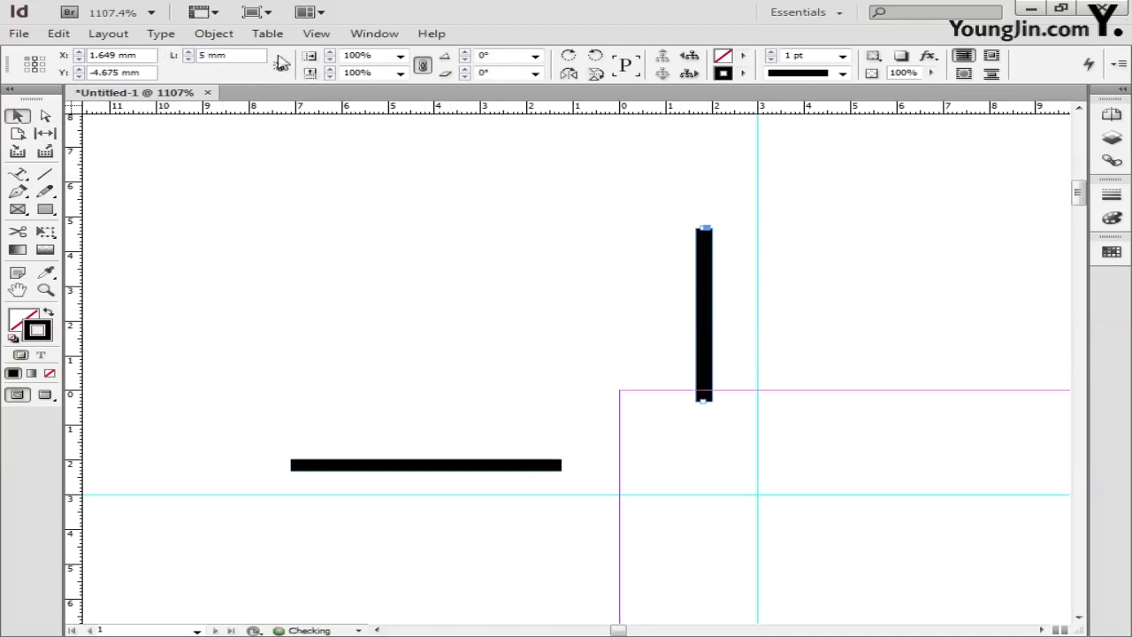
Step: Set the length of the horizontal line near the upper-left margin corner to 5 mm
left_click_drag(394, 434, 457, 479)
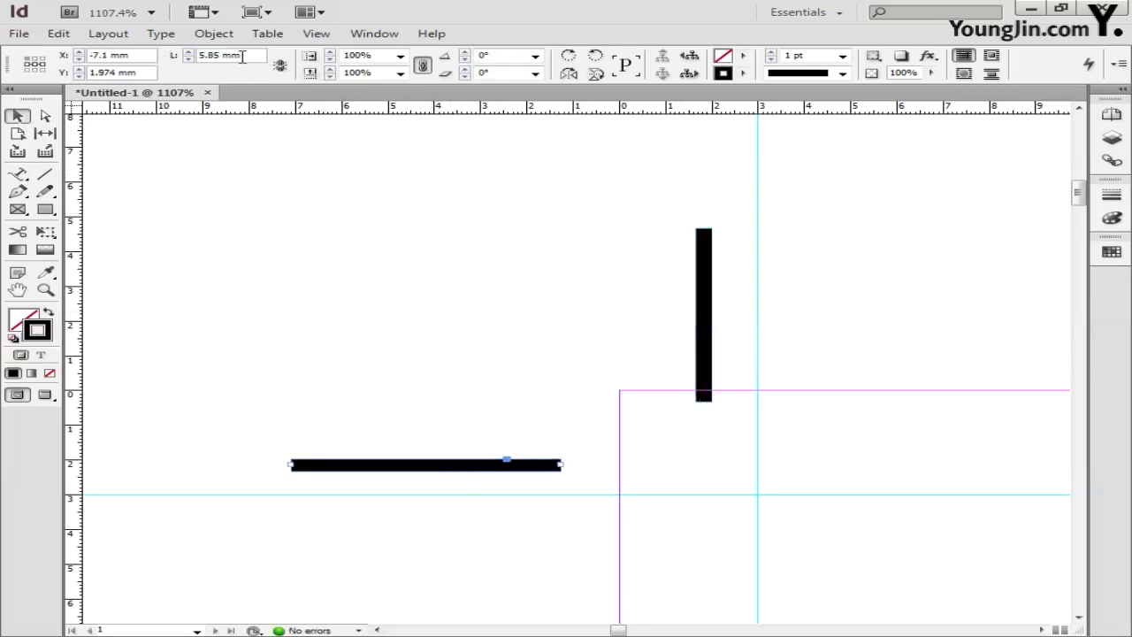
left_click_drag(242, 57, 127, 51)
type("5")
key("Return")
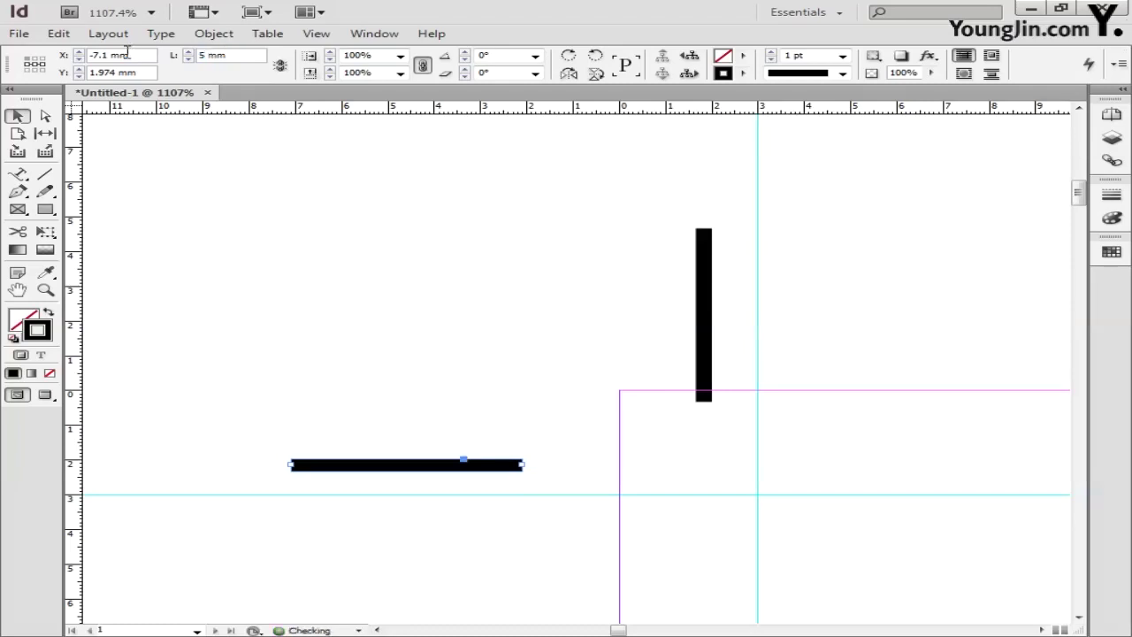
Step: Align the vertical line to the X 3 mm guide above the margin and the horizontal line to the Y 3 mm guide outside it
left_click_drag(708, 335, 753, 323)
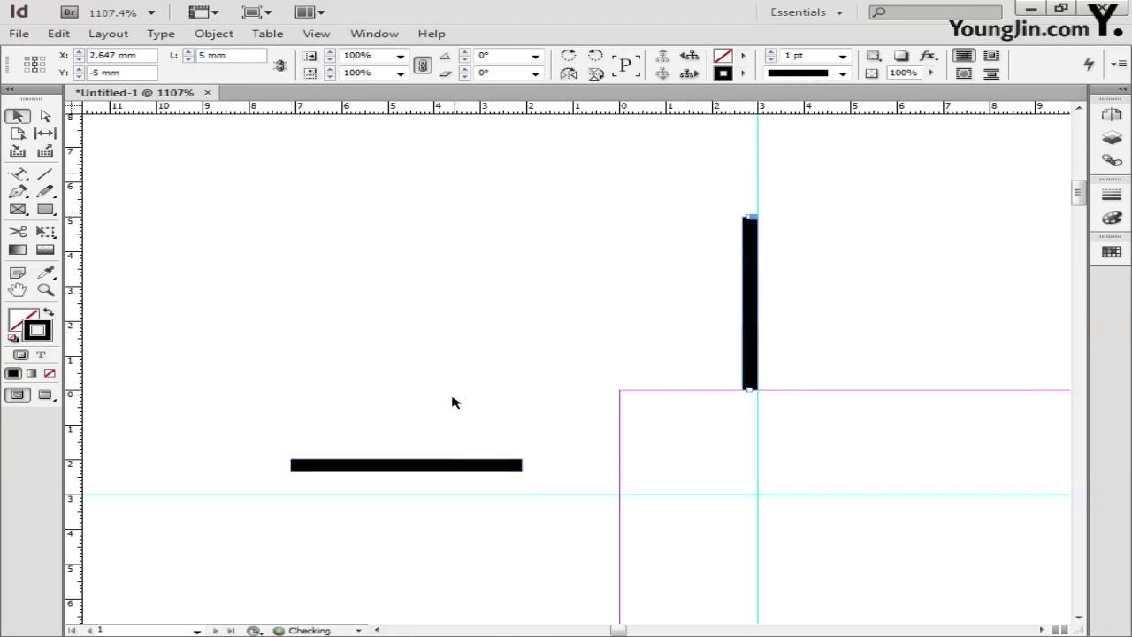
left_click_drag(442, 465, 538, 487)
left_click_drag(525, 328, 404, 270)
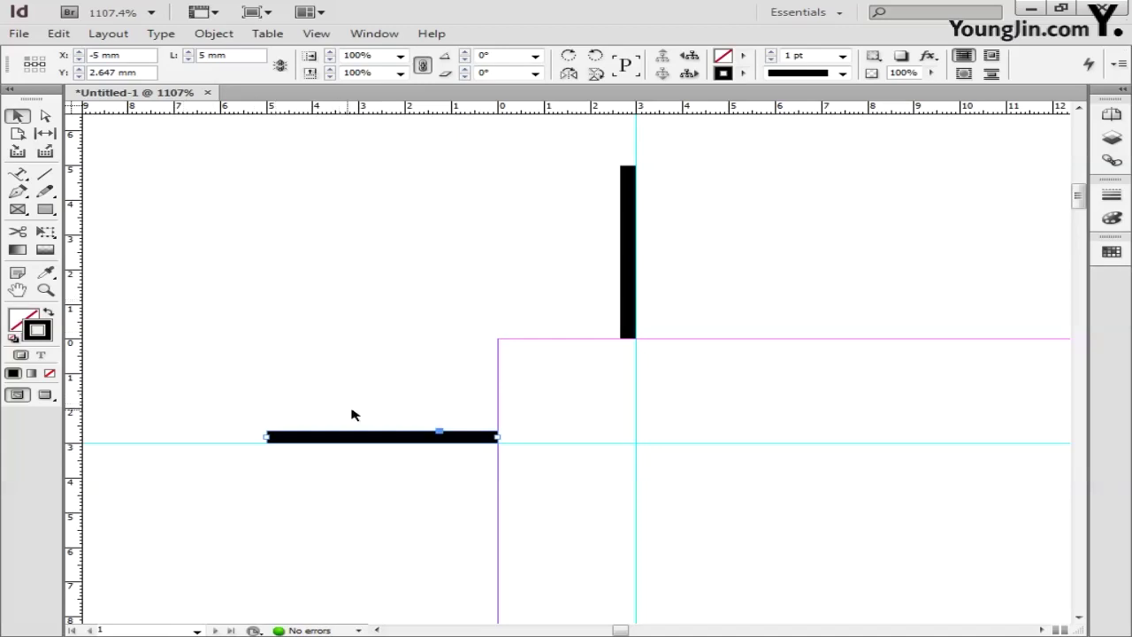
Step: Copy both crop-mark lines to the upper-right margin corner and align them to the X 248 mm and Y 3 mm guides outside the margins
left_click(624, 278, "shift")
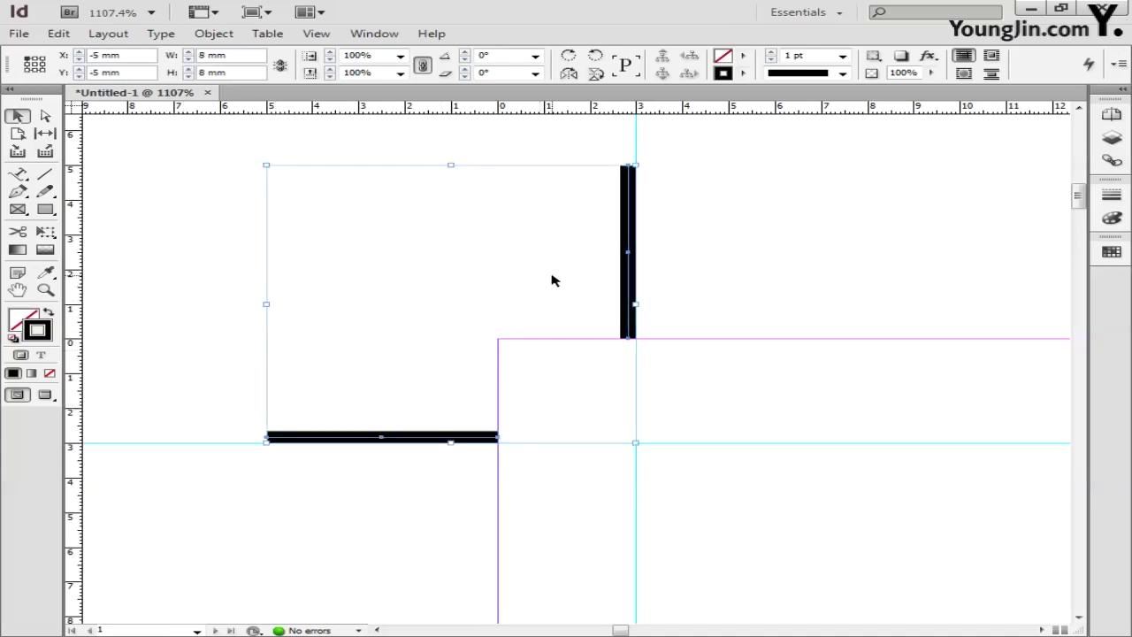
left_click(45, 289)
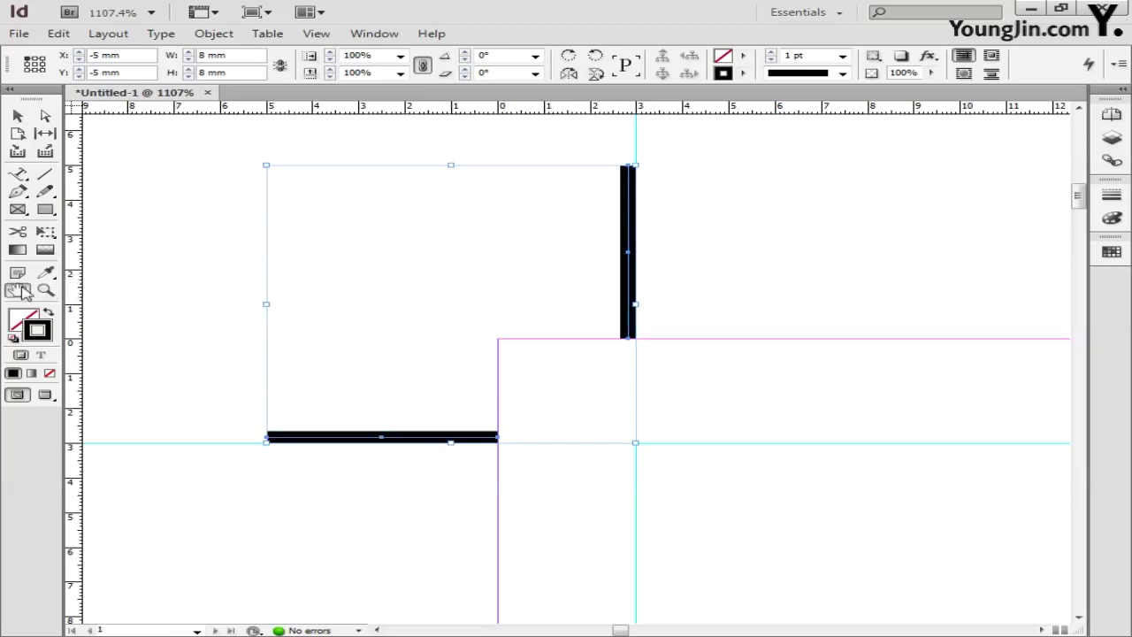
key("ctrl+0")
left_click_drag(946, 140, 1000, 186)
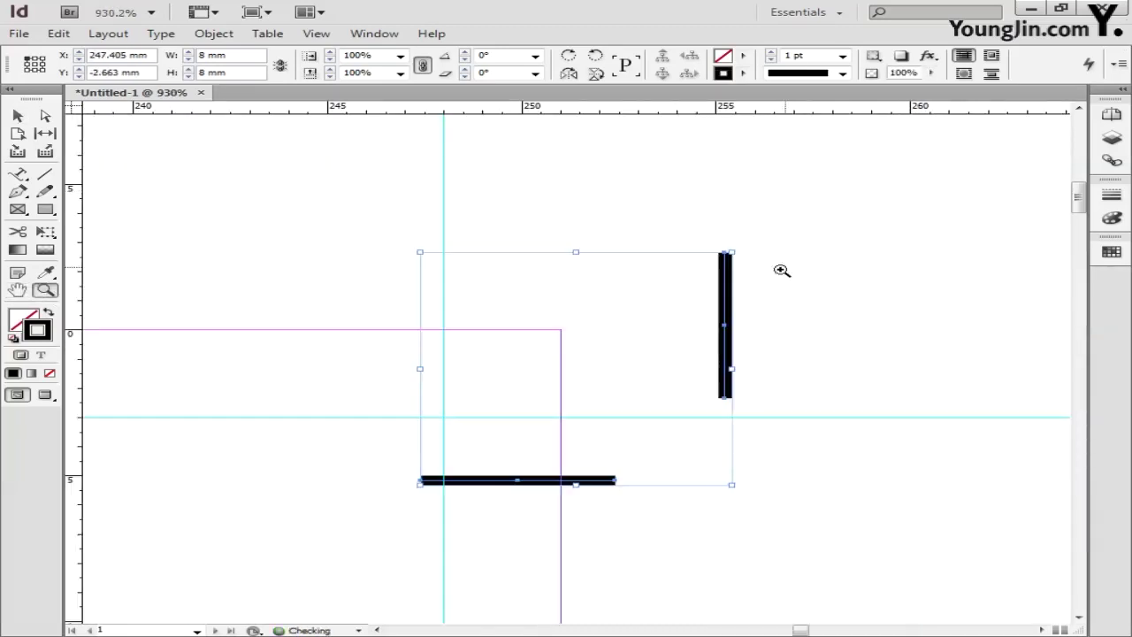
left_click(21, 117)
left_click(242, 222)
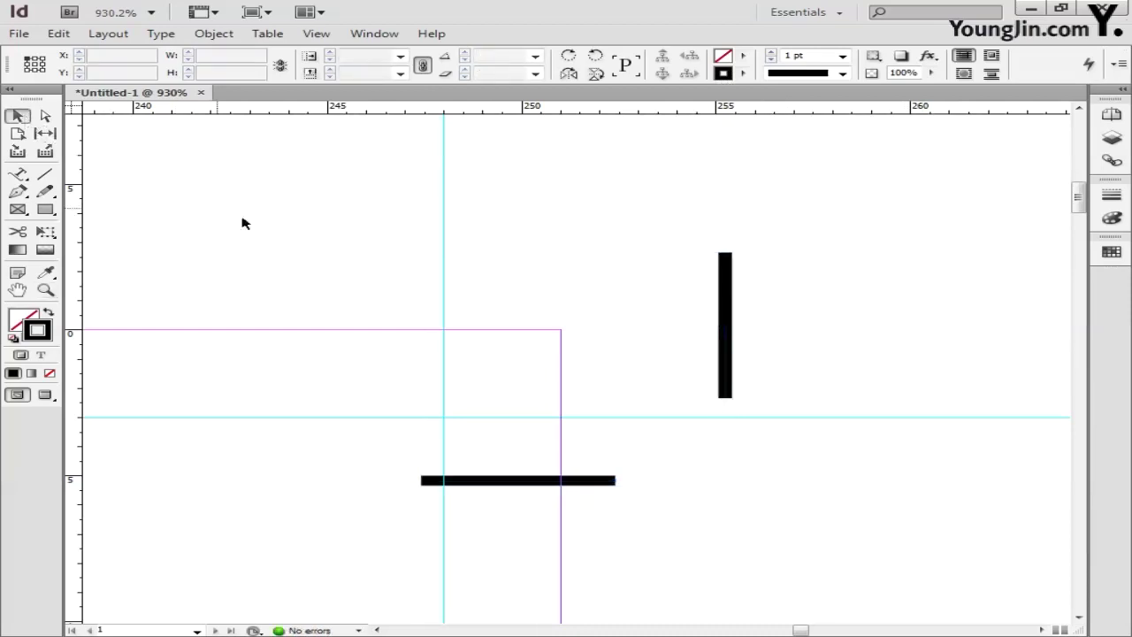
left_click_drag(727, 373, 455, 306)
left_click_drag(534, 479, 672, 413)
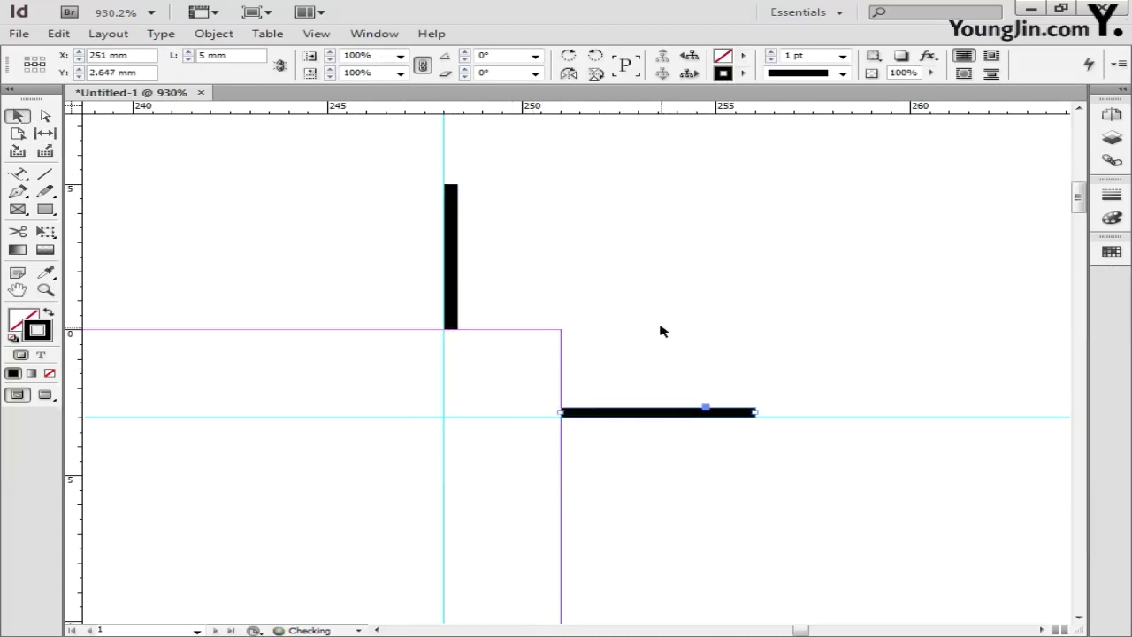
Step: Paste the two crop-mark lines at the lower-left margin corner and align them to the X 3 mm and Y 175 mm guides outside the margins
key("ctrl+0")
left_click(45, 290)
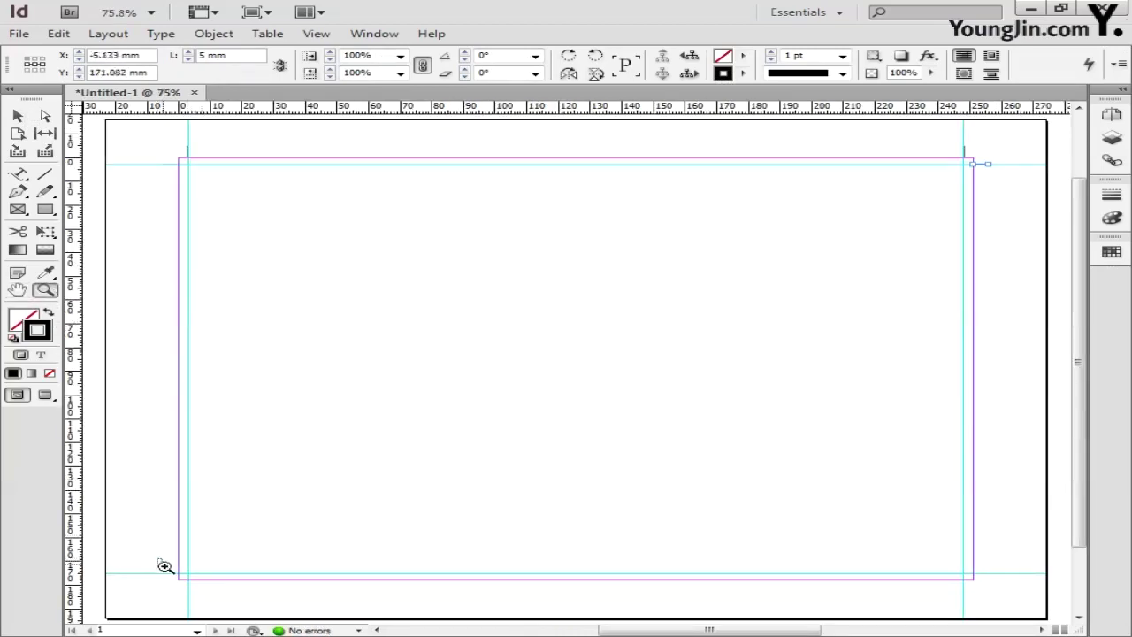
left_click_drag(156, 557, 203, 601)
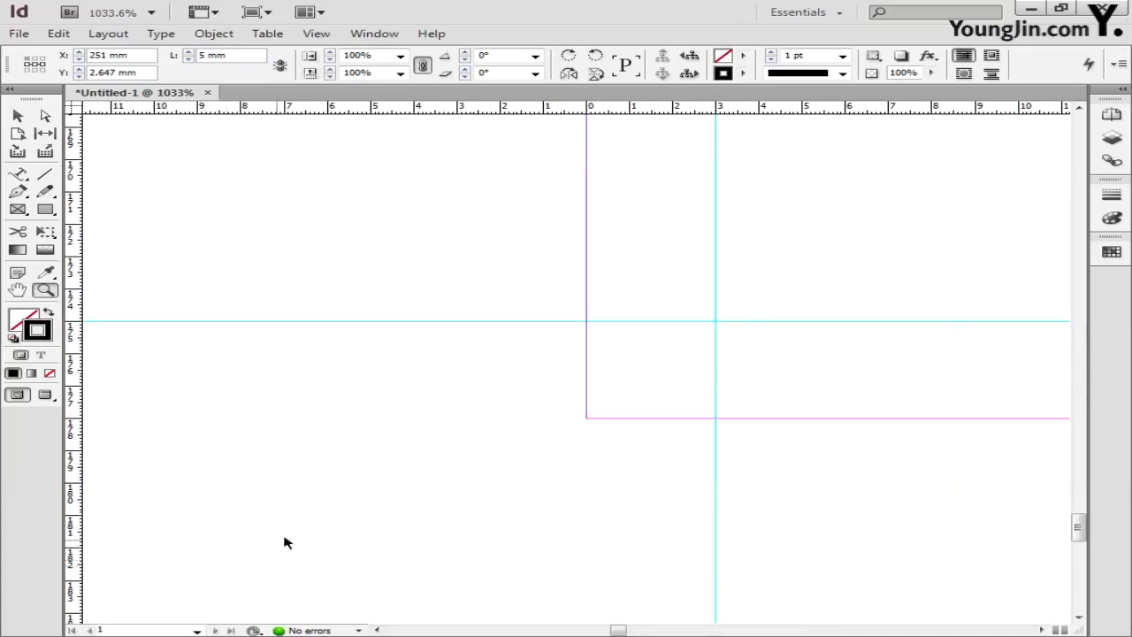
key("v")
left_click(137, 155)
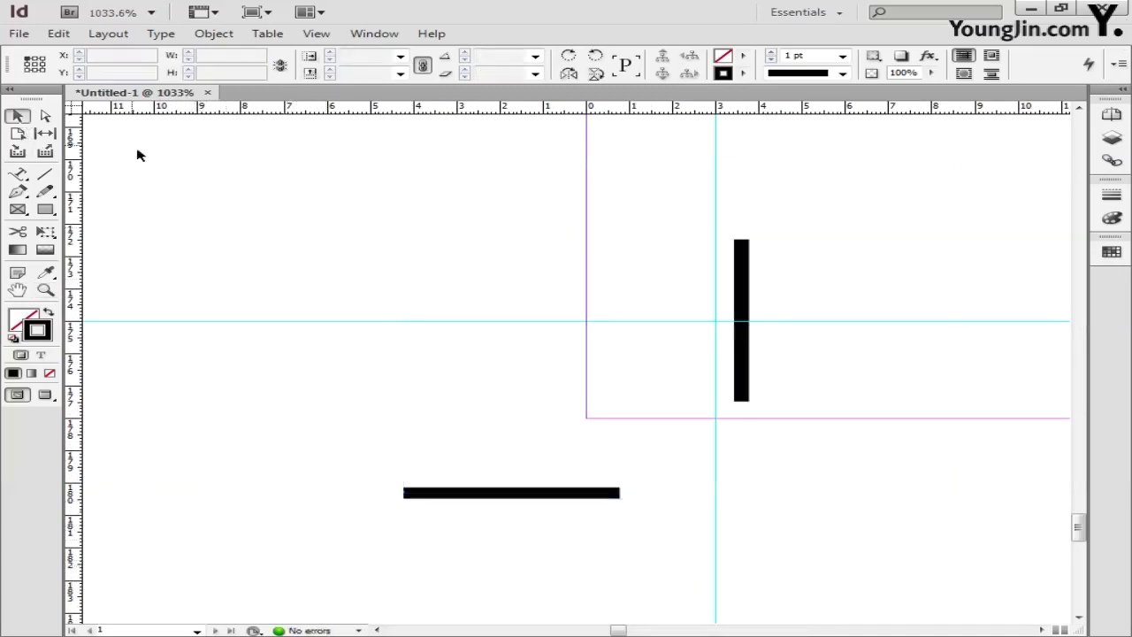
left_click_drag(580, 494, 545, 334)
left_click_drag(741, 384, 714, 554)
Step: Paste the two crop-mark lines at the lower-right margin corner and align them to the X 248 mm and Y 175 mm guides outside the margins
double_click(19, 290)
left_click(46, 290)
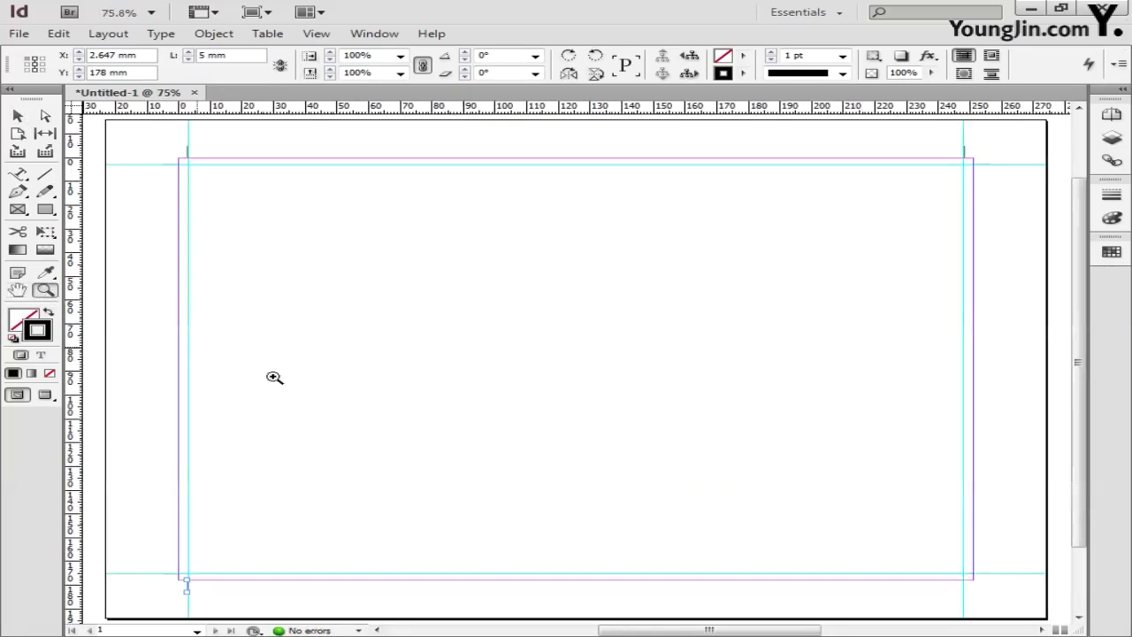
left_click_drag(943, 555, 994, 607)
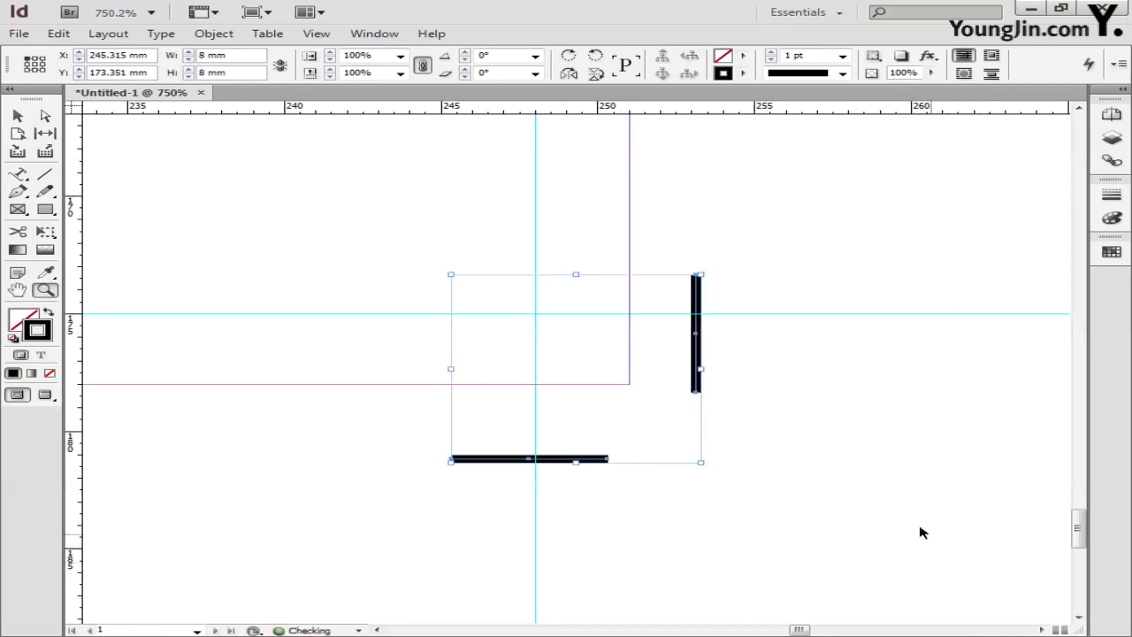
left_click(32, 116)
left_click(664, 404)
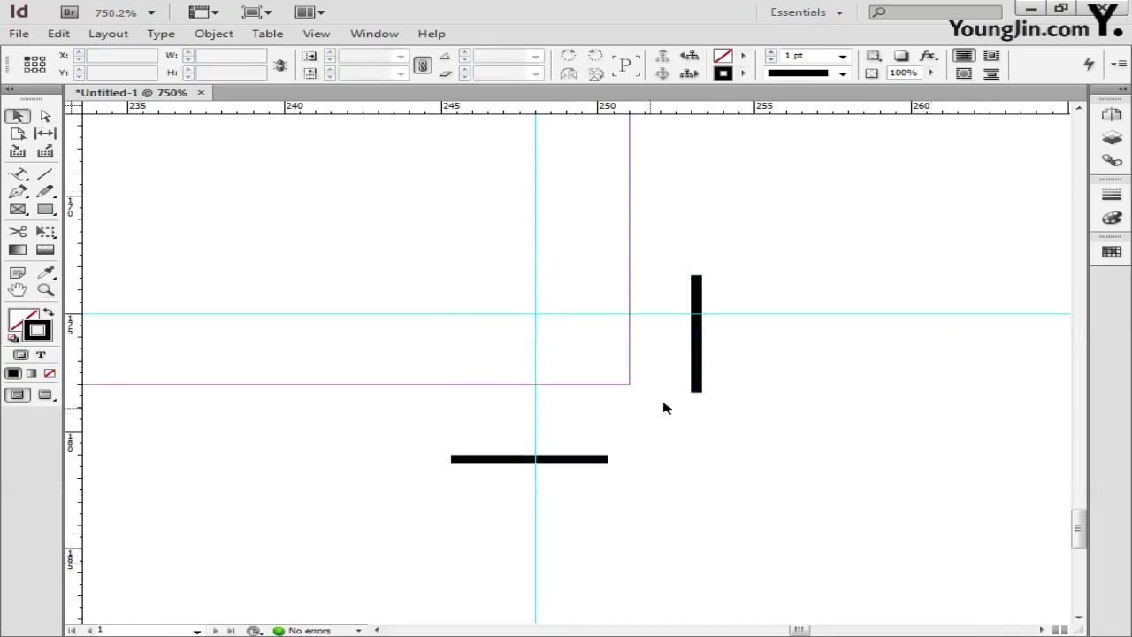
left_click_drag(698, 372, 751, 321)
left_click(734, 372)
double_click(18, 290)
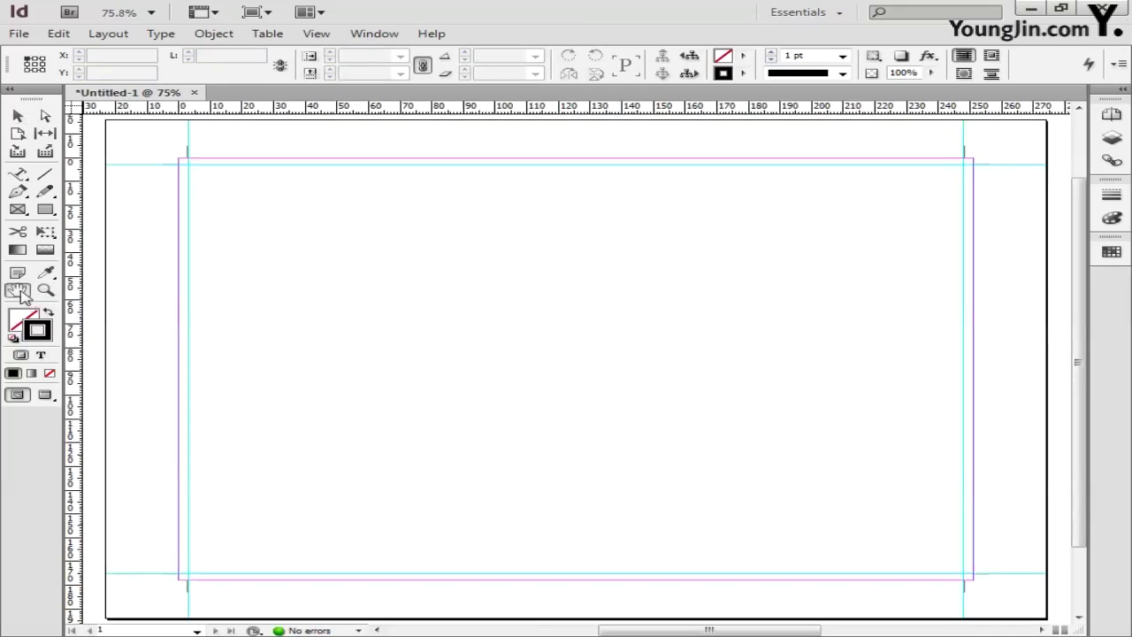
Step: Place the JPEG image 01 from the 작업 folder on the page, with its upper-left corner at about X 11.5 mm, Y 11.5 mm
left_click(20, 117)
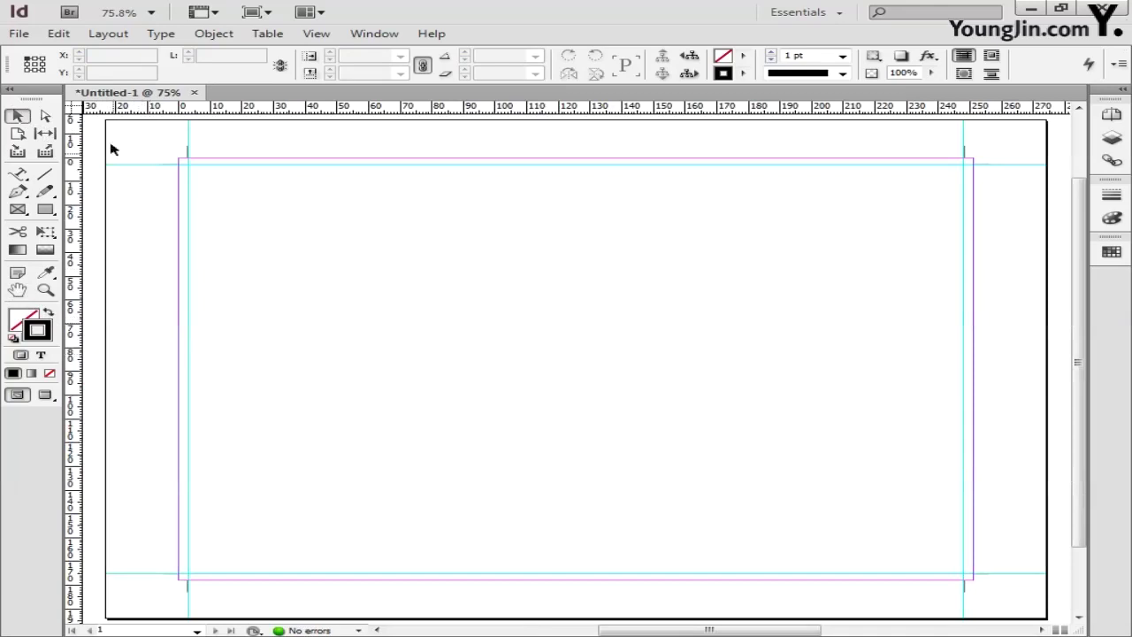
left_click(19, 33)
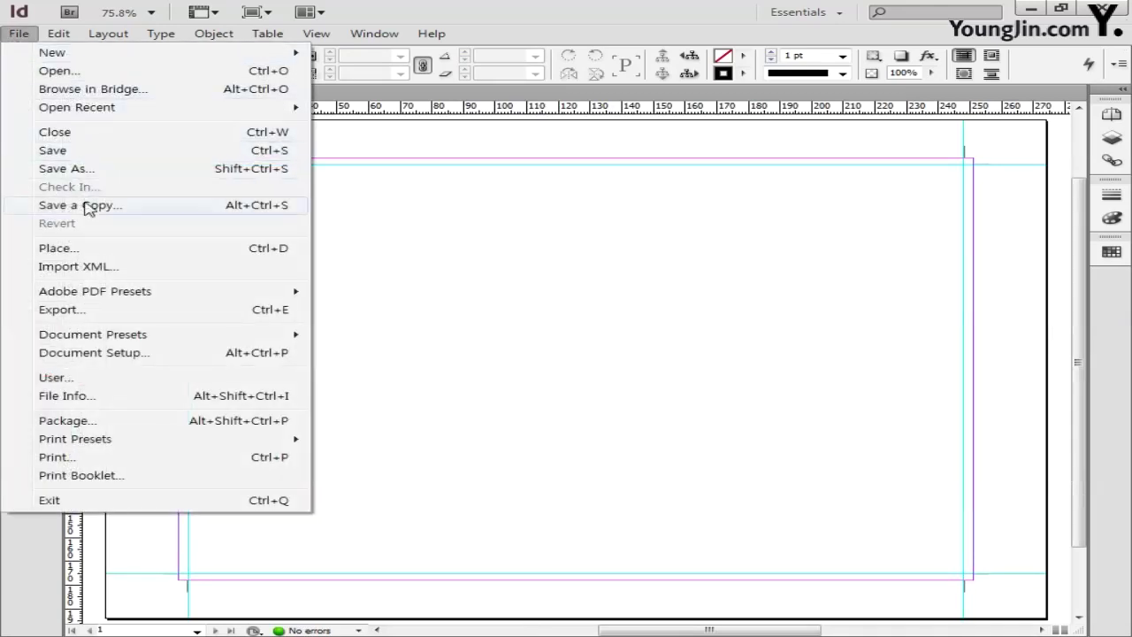
left_click(83, 249)
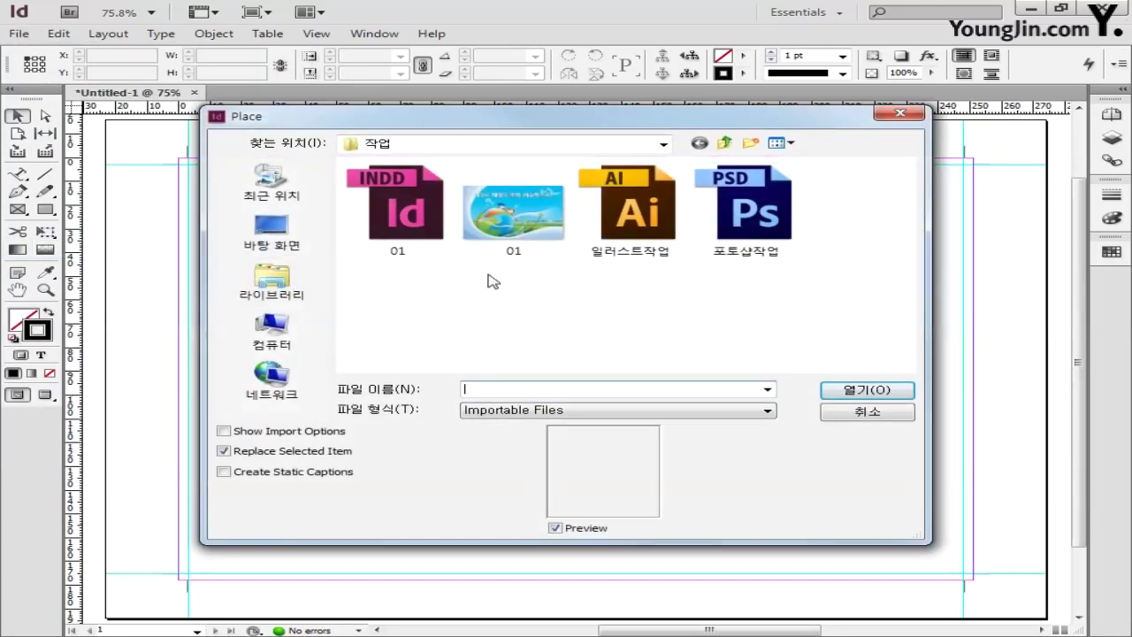
left_click(531, 232)
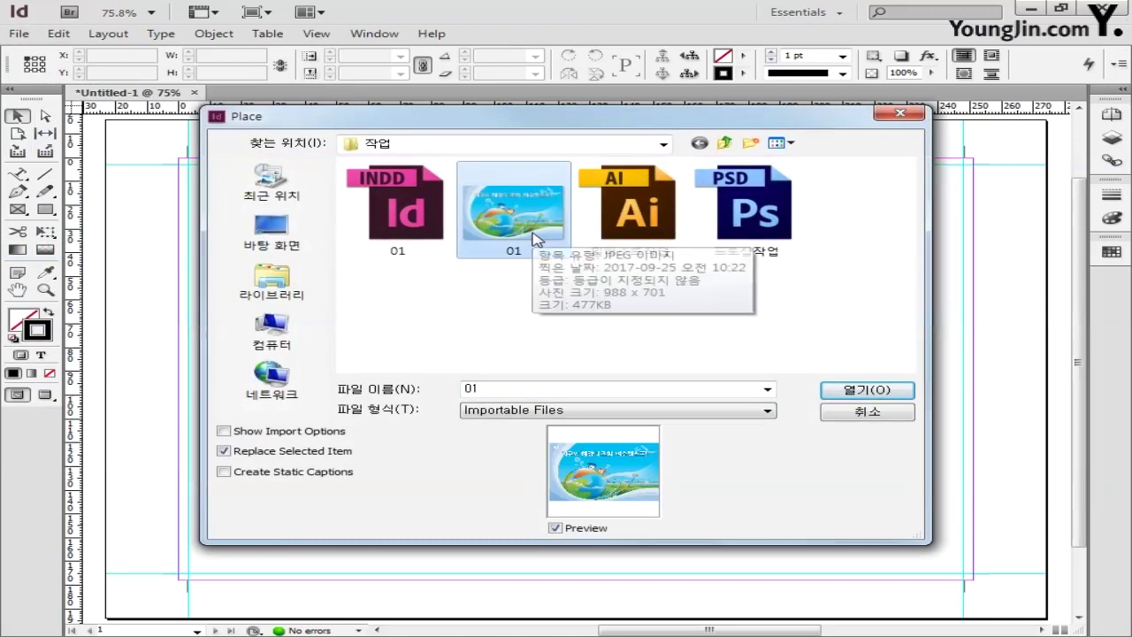
left_click(867, 390)
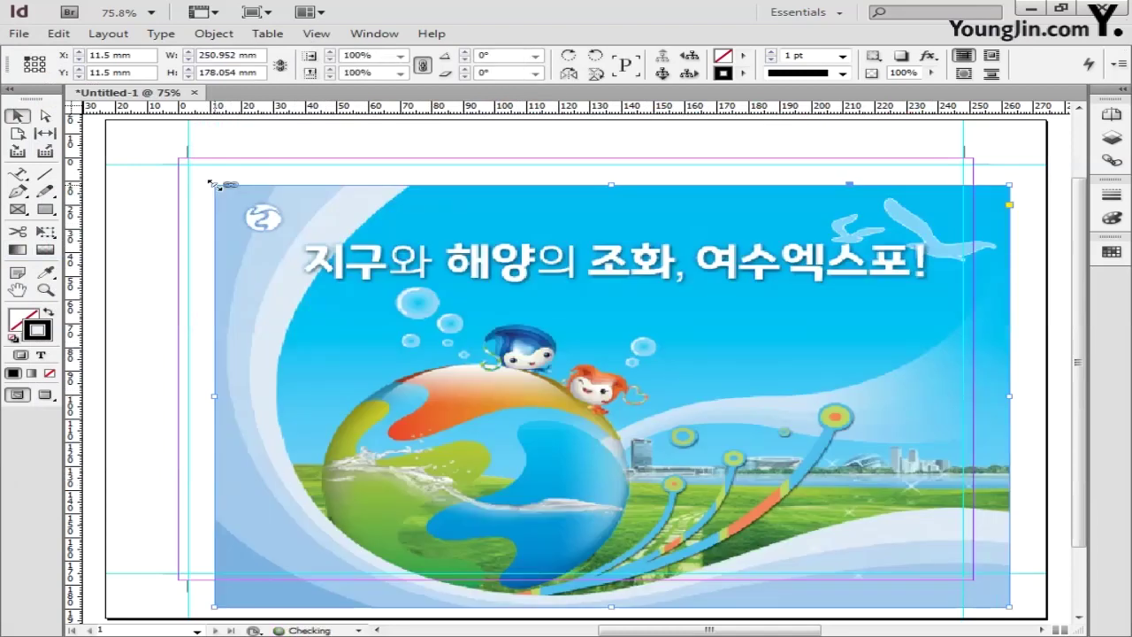
left_click(214, 184)
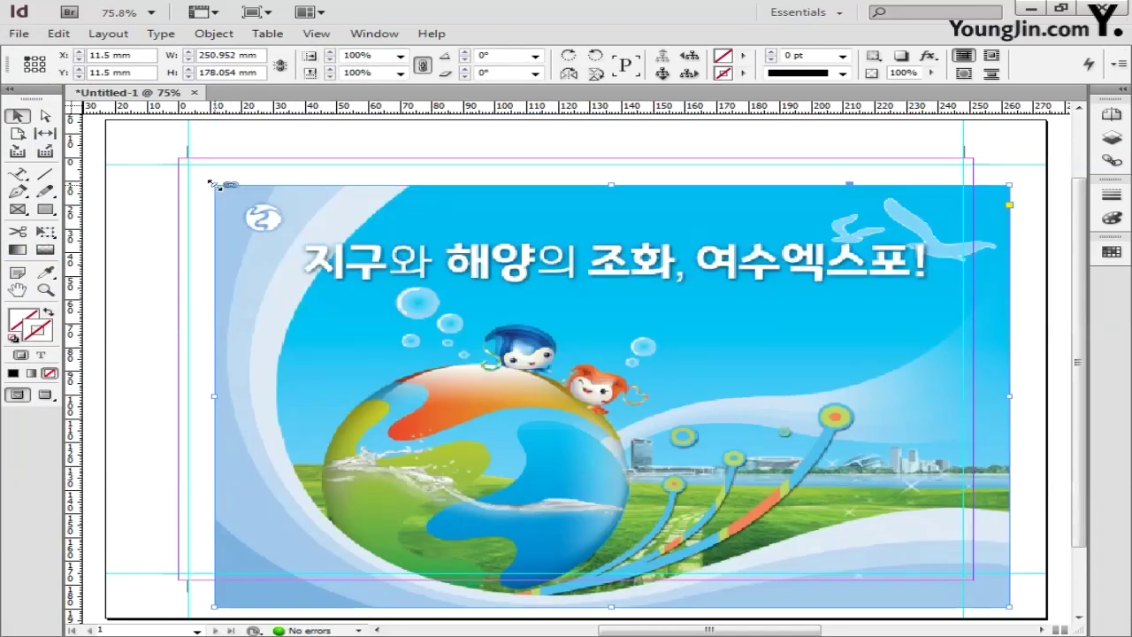
Step: Move the placed image to X 0 mm and Y 0 mm
triple_click(139, 57)
type("0")
key("Tab")
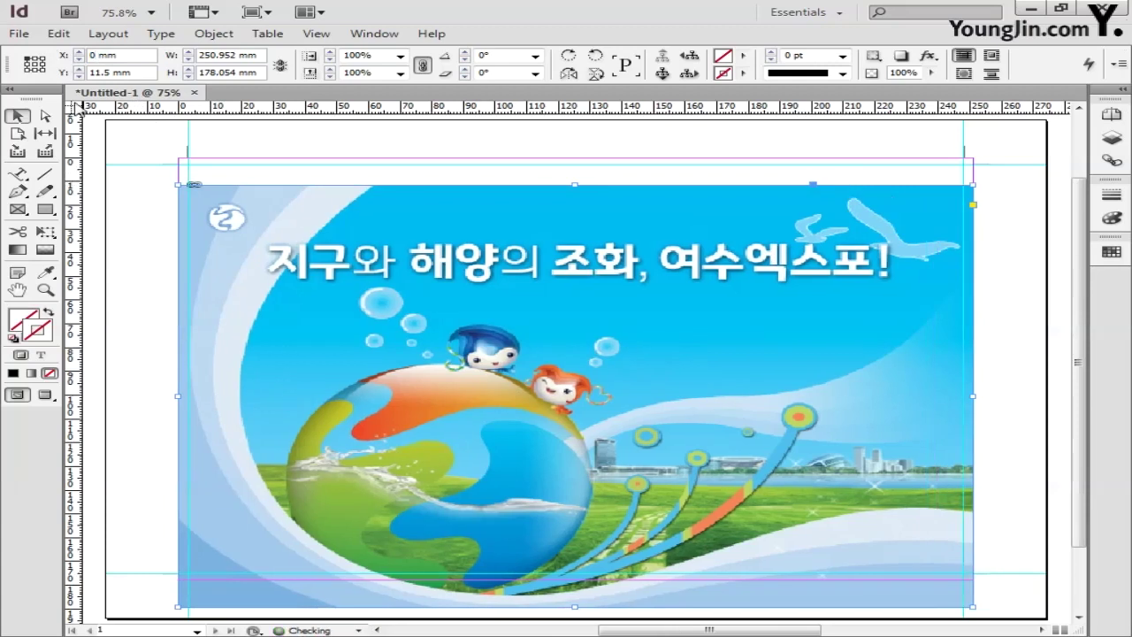
type("0")
key("Return")
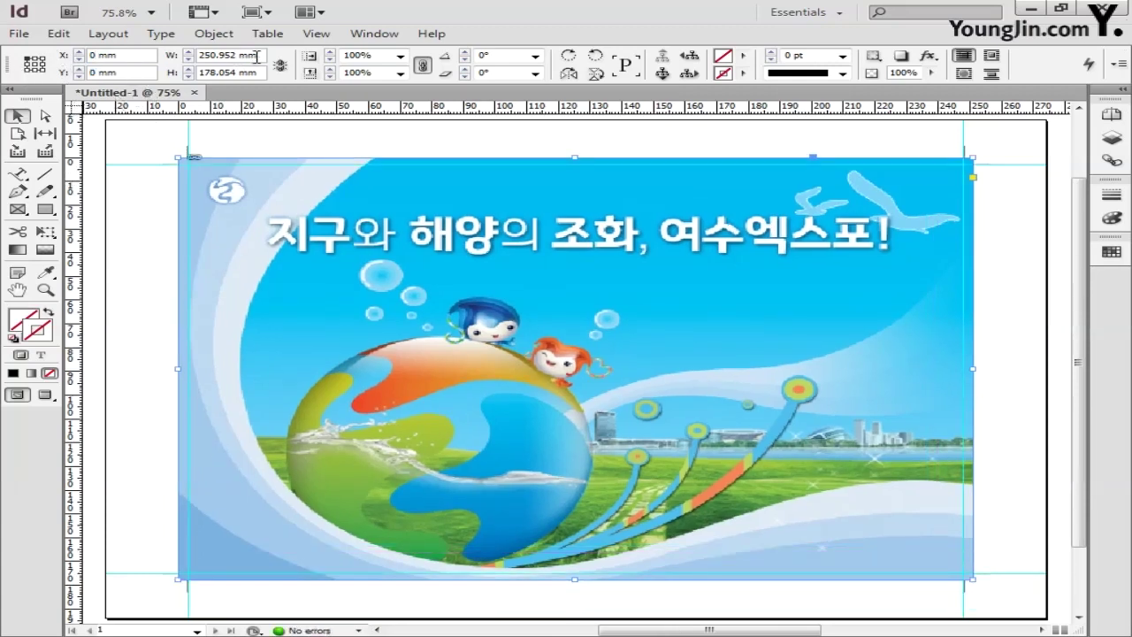
Step: Set the image frame's width to 251 mm and its height to 178 mm
left_click_drag(256, 55, 195, 56)
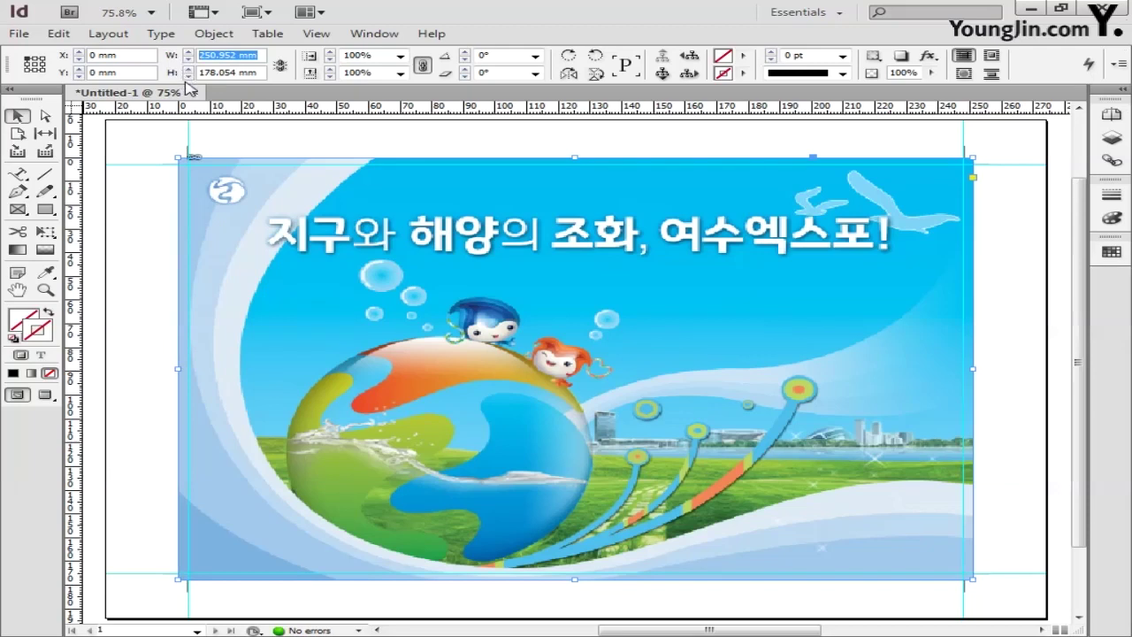
type("251")
key("Return")
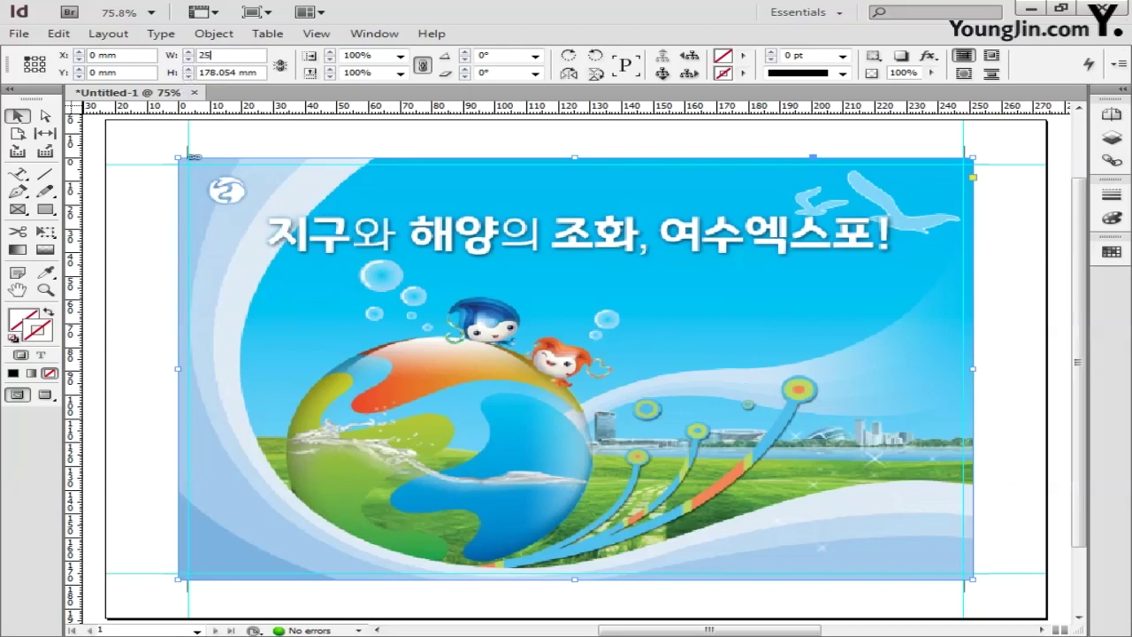
left_click_drag(265, 74, 139, 74)
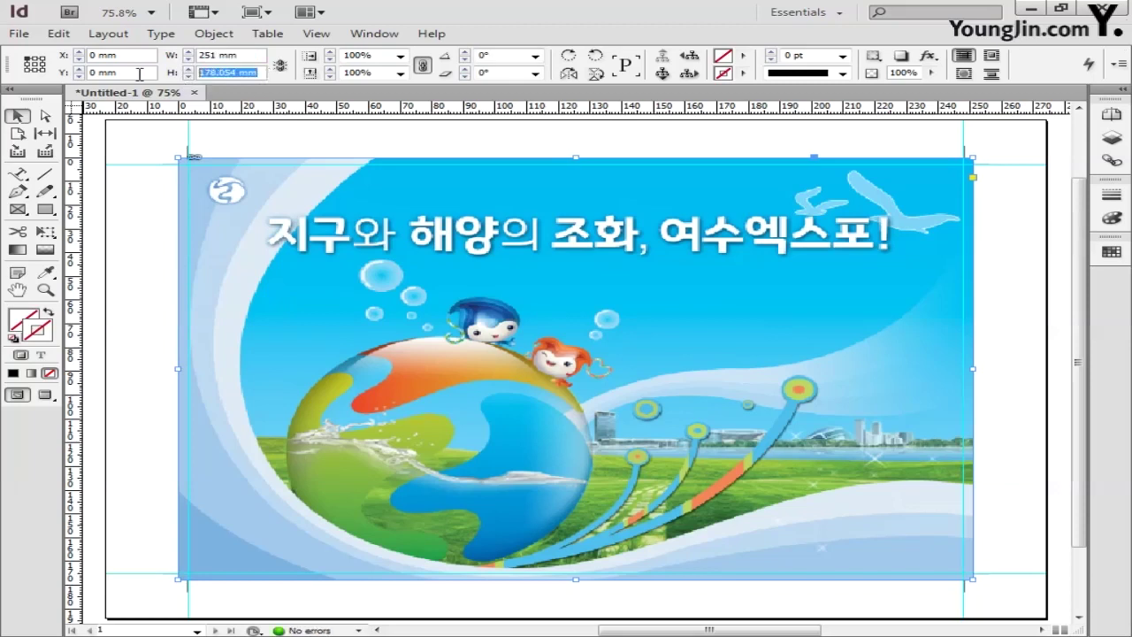
type("178")
key("Return")
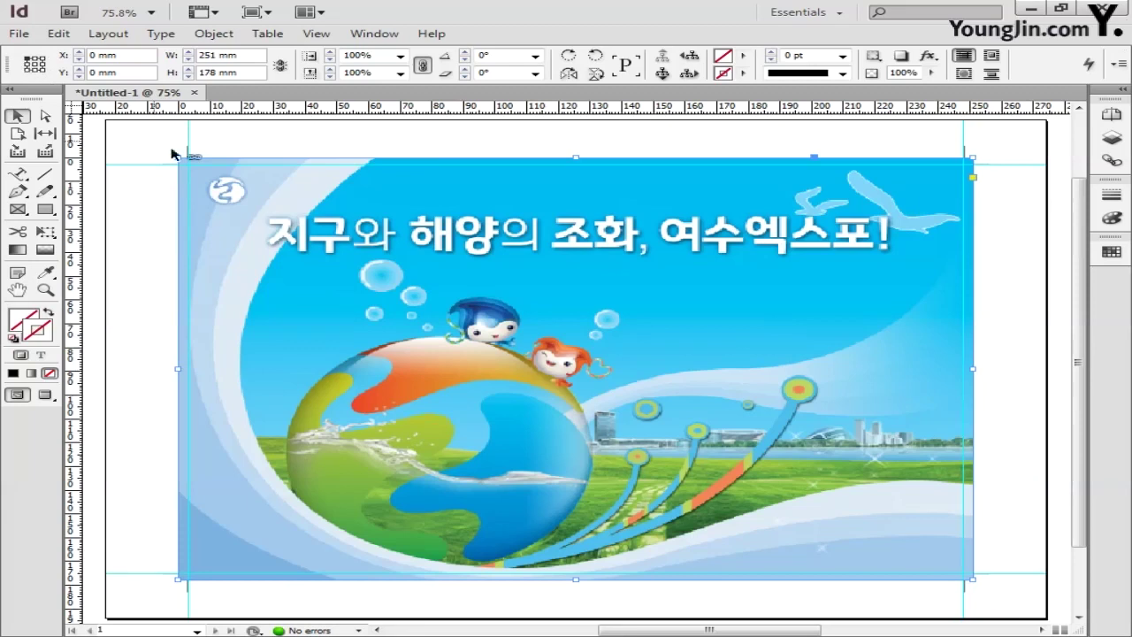
Step: Set the placed image's display performance to High Quality Display
right_click(485, 307)
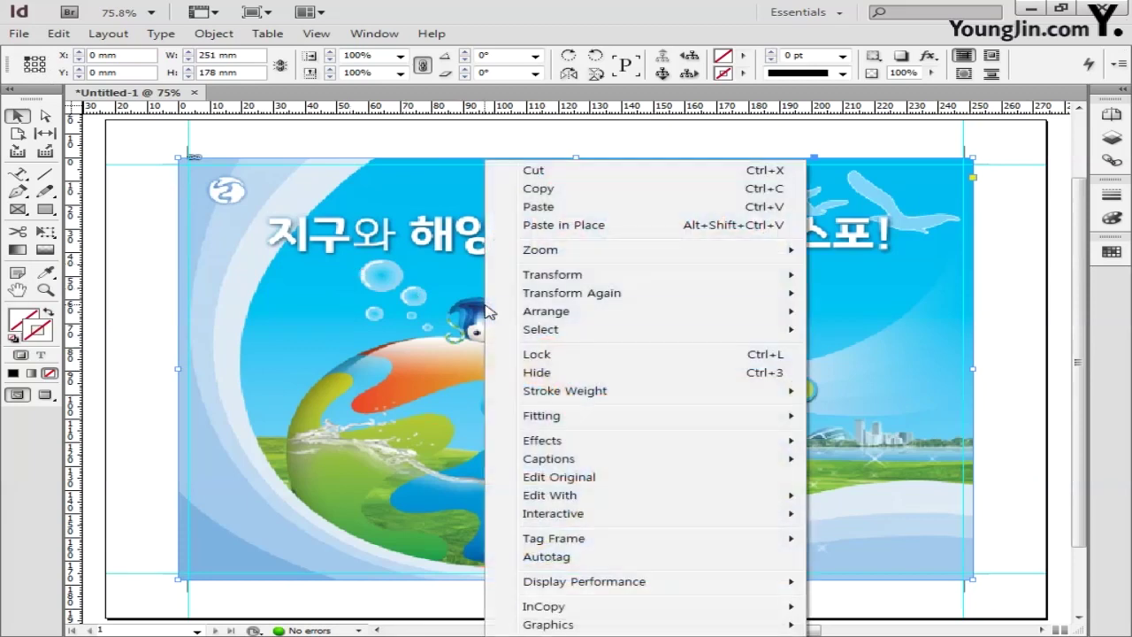
mouse_move(562, 585)
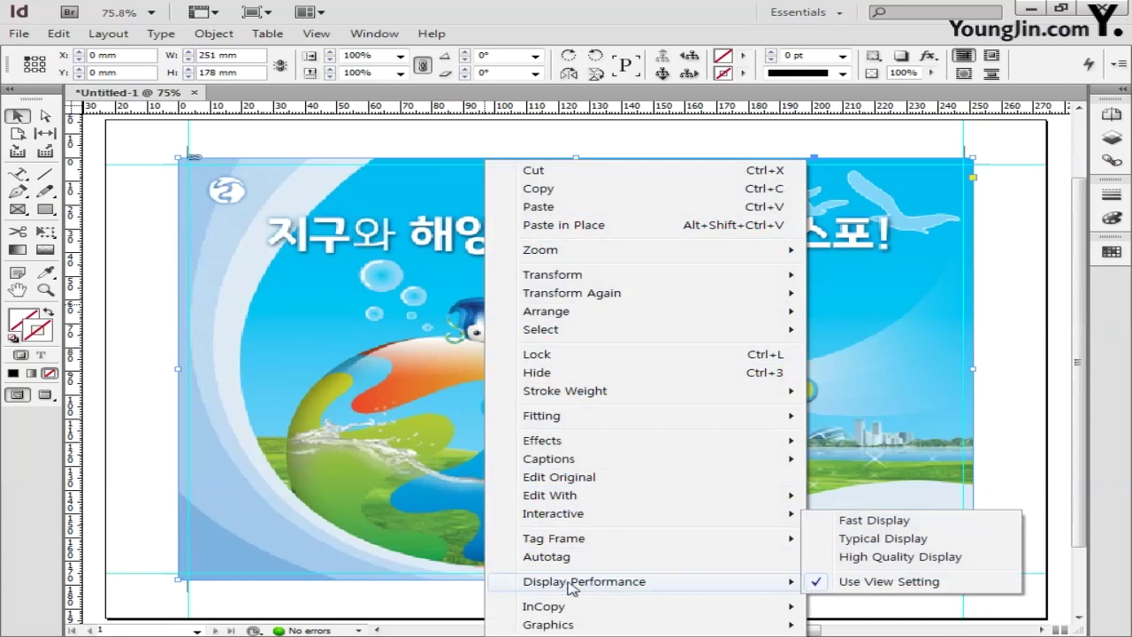
left_click(873, 557)
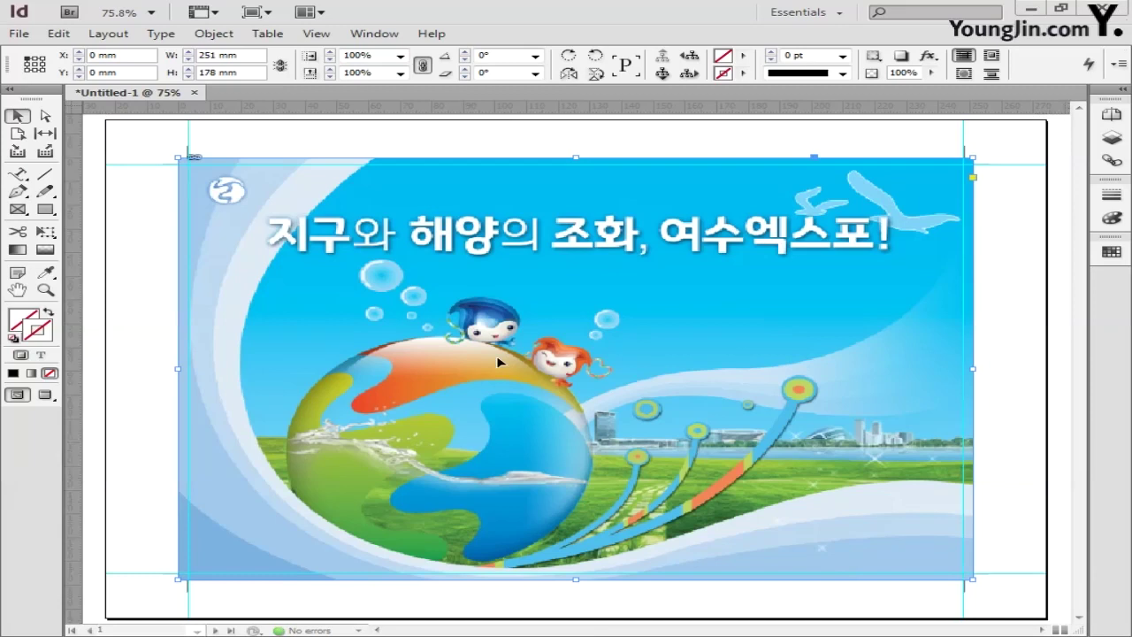
Step: Create a text frame beside the logo in the image's upper-left area, with "EXPO 2012" and "YEOSU KOREA" on two lines
left_click(19, 175)
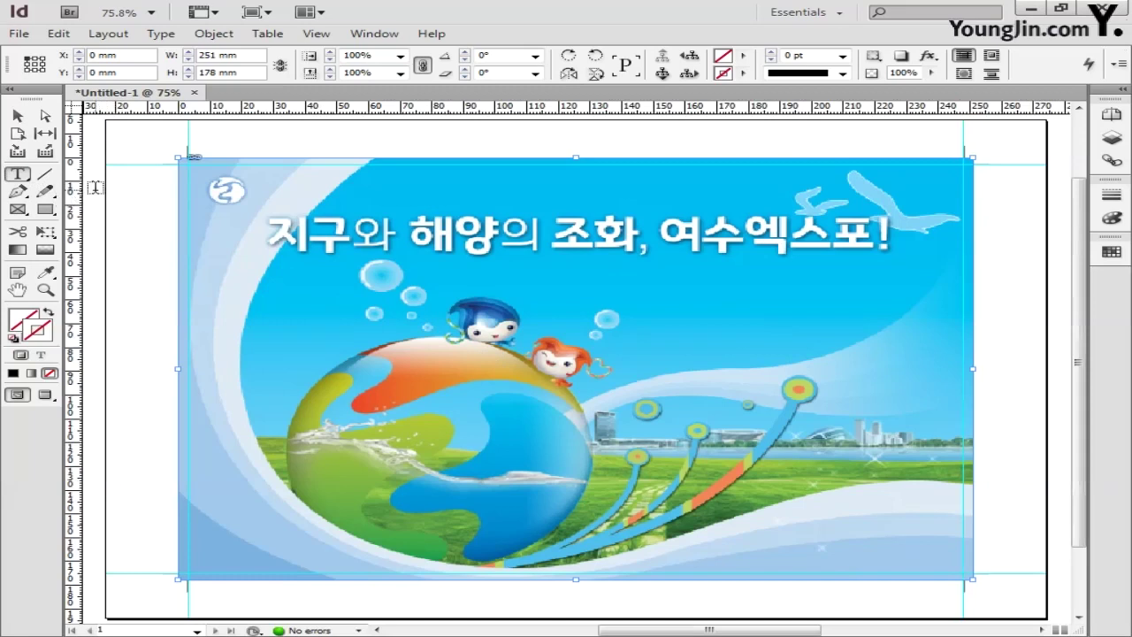
left_click_drag(255, 176, 365, 205)
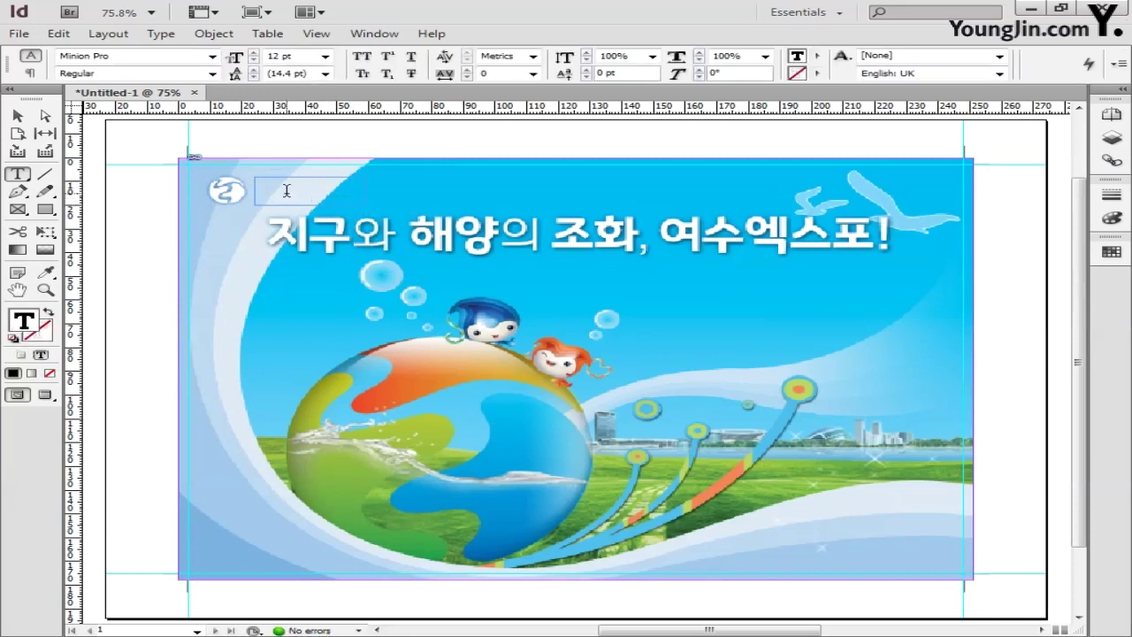
type("E")
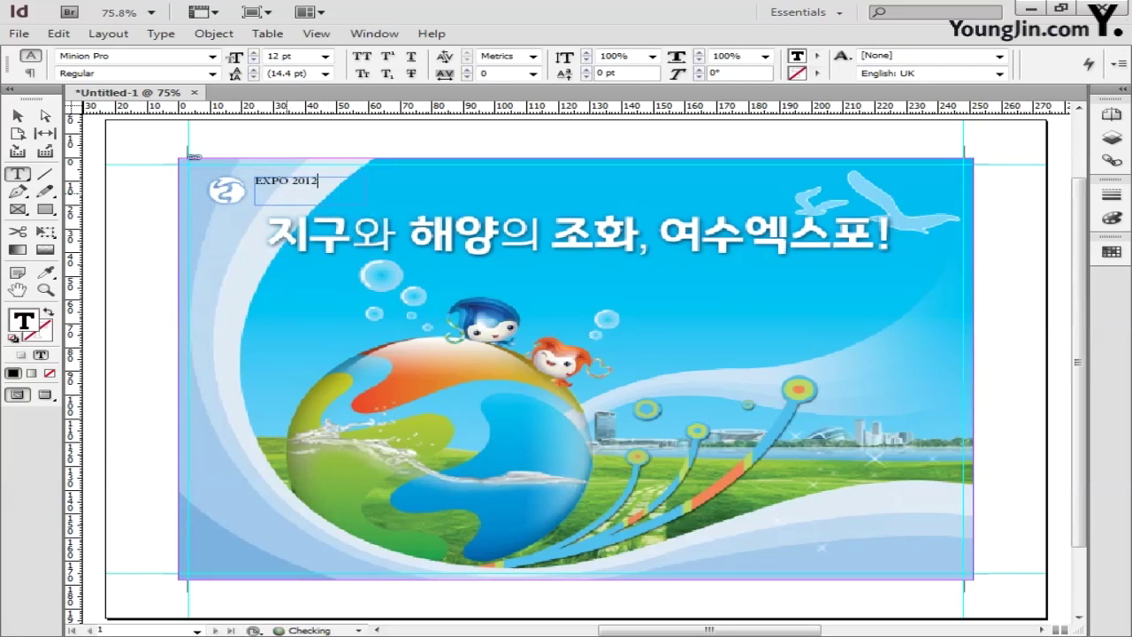
type("XPO 2012")
key("Return")
type("YEOSU KOREA")
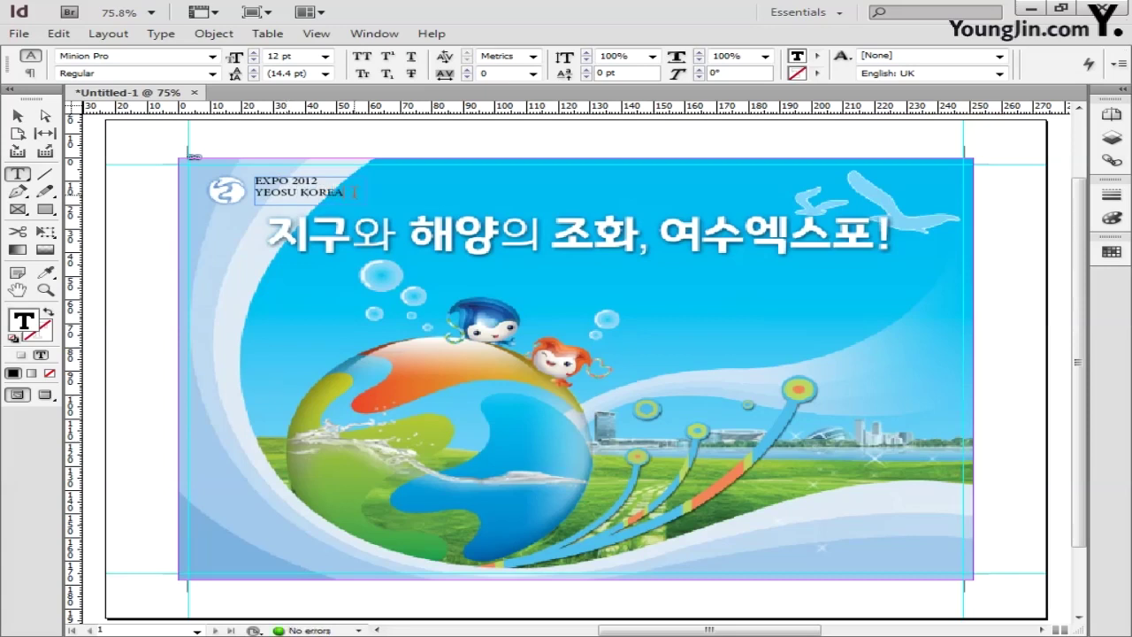
Step: Set both lines of the logo text, "EXPO 2012" and "YEOSU KOREA", in Arial Bold
left_click_drag(353, 191, 250, 178)
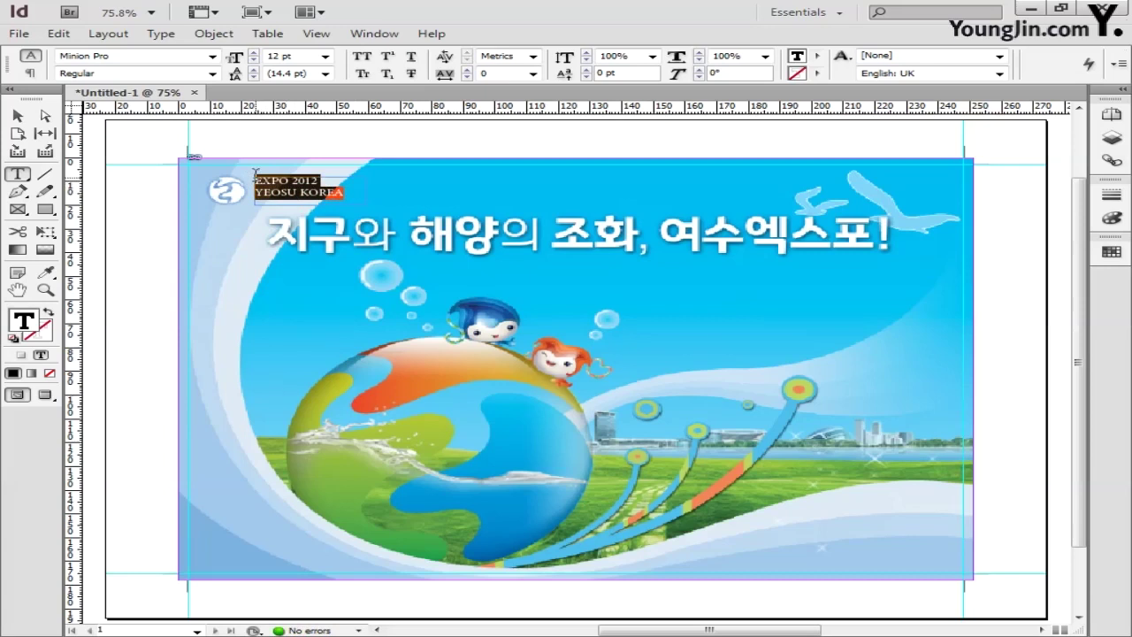
left_click(212, 55)
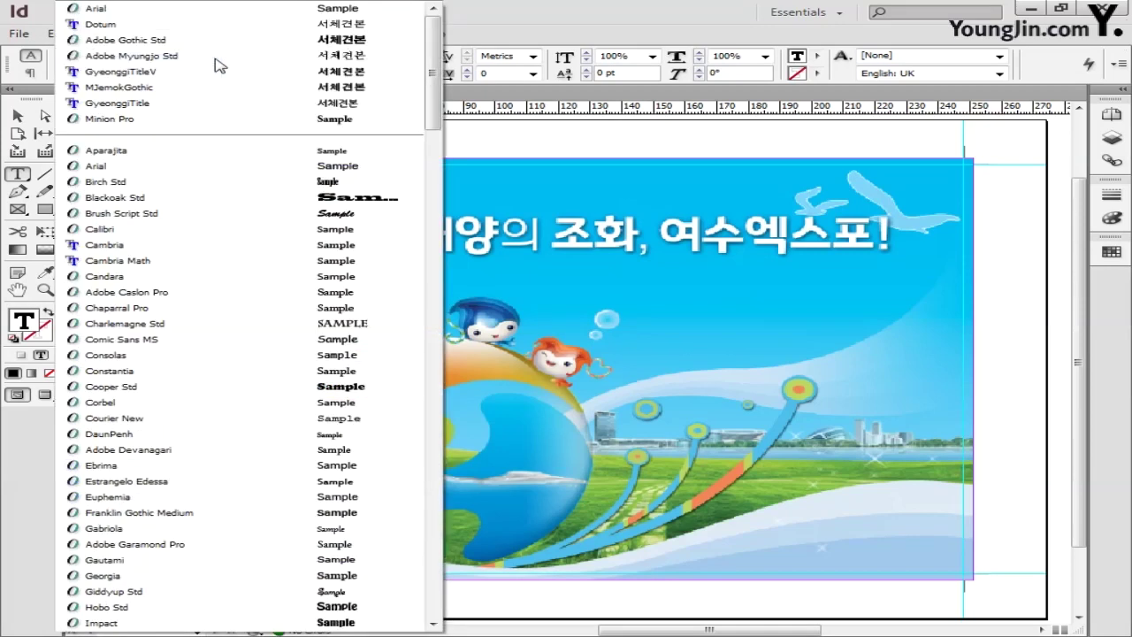
left_click(221, 8)
left_click(212, 73)
left_click(210, 122)
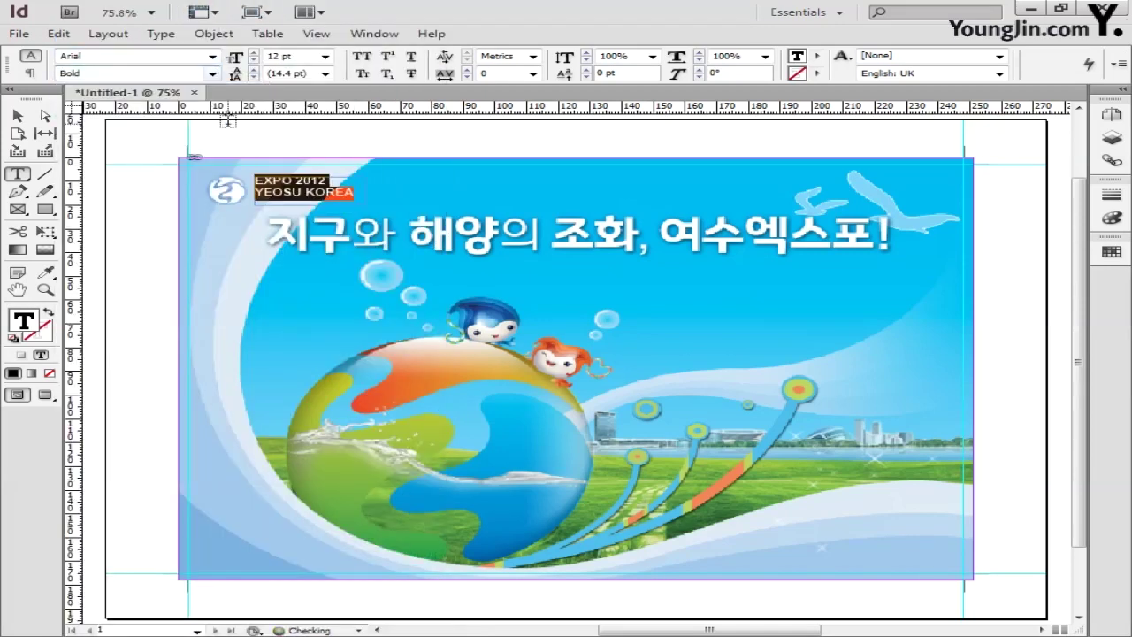
Step: Set "EXPO 2012" to 14 pt and reduce "YEOSU KOREA" to a smaller size than the first line
left_click_drag(329, 181, 254, 180)
left_click(325, 56)
left_click(277, 101)
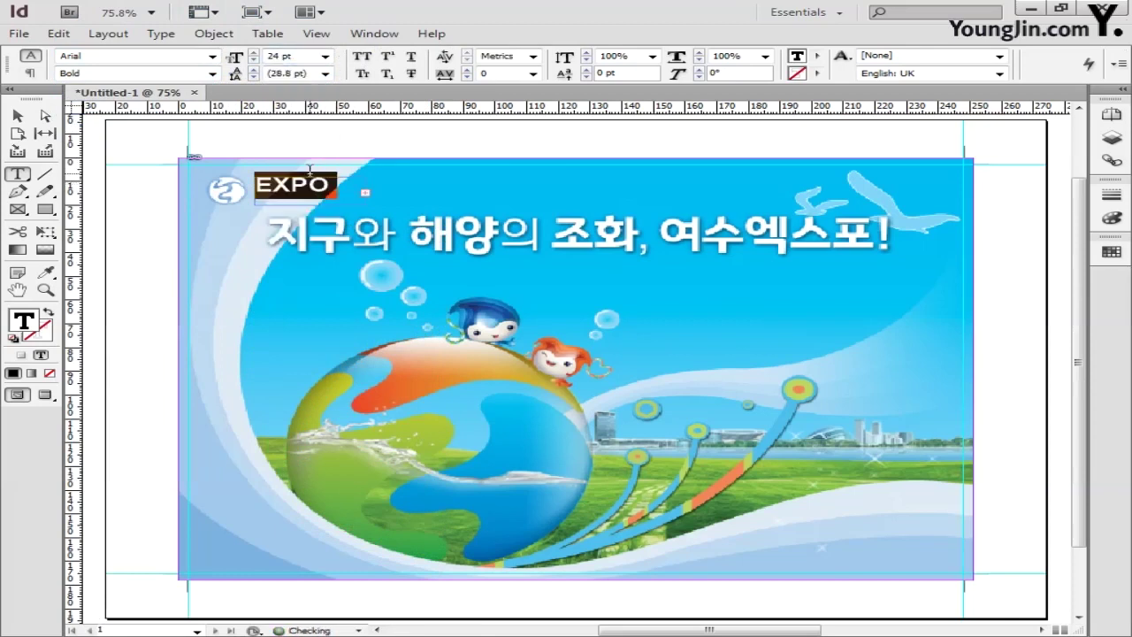
double_click(283, 56)
type("16")
key("Return")
left_click_drag(354, 193, 254, 194)
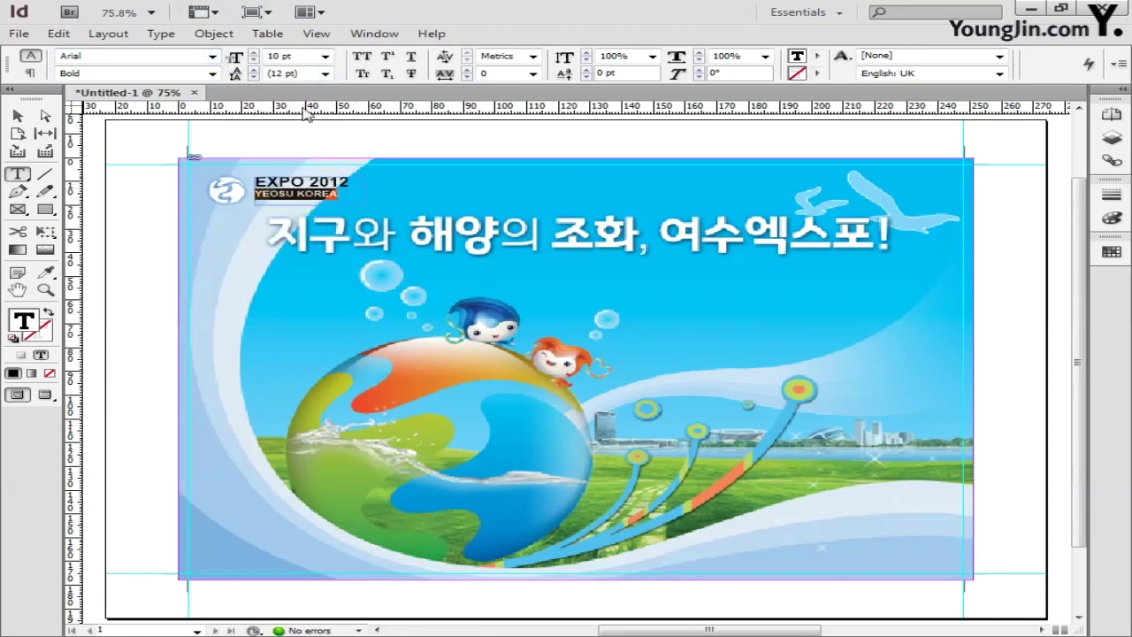
left_click_drag(350, 182, 255, 182)
key("Escape")
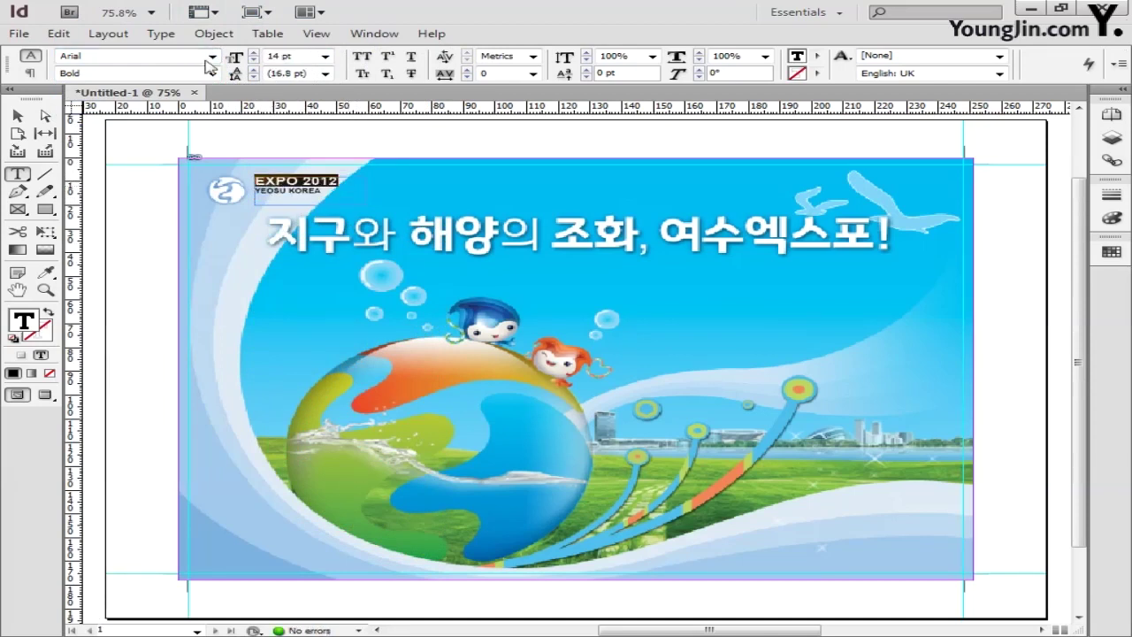
Step: Move the logo text frame to X 23 mm, Y 10 mm and colour both text lines white (RGB 255, 255, 255)
double_click(270, 213)
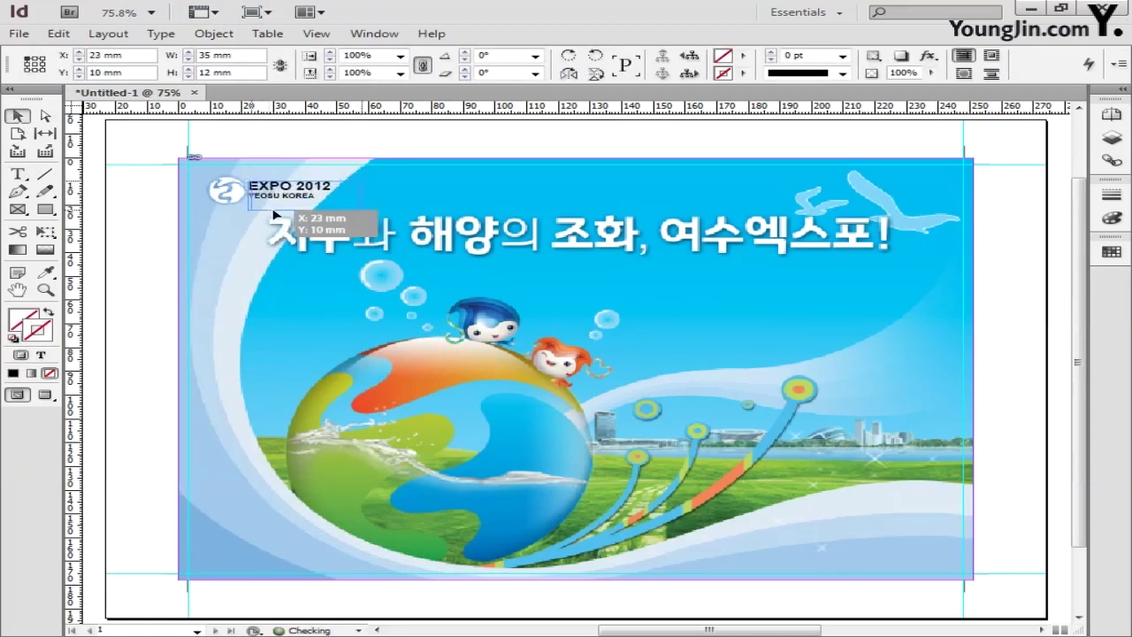
key("ctrl+a")
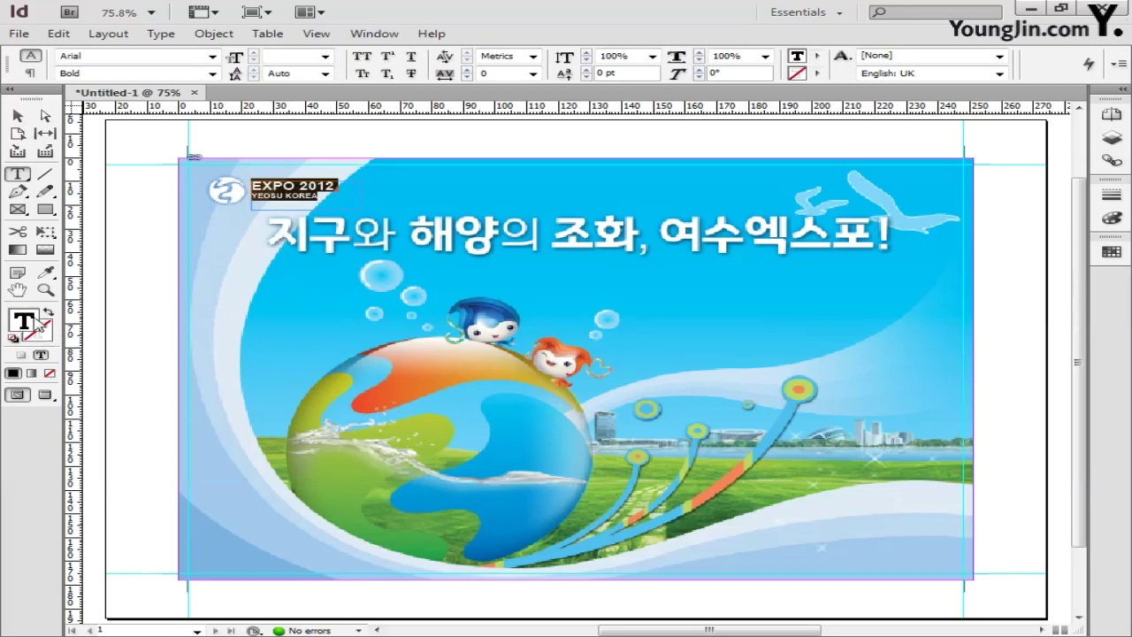
double_click(43, 325)
left_click_drag(516, 265, 586, 228)
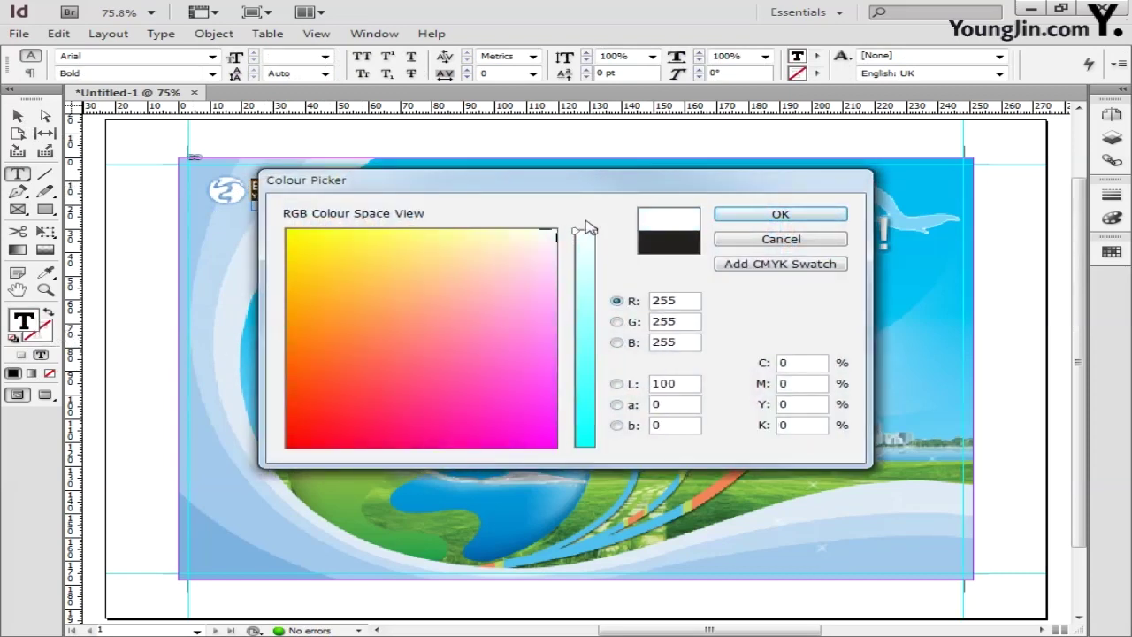
left_click(732, 221)
left_click(18, 116)
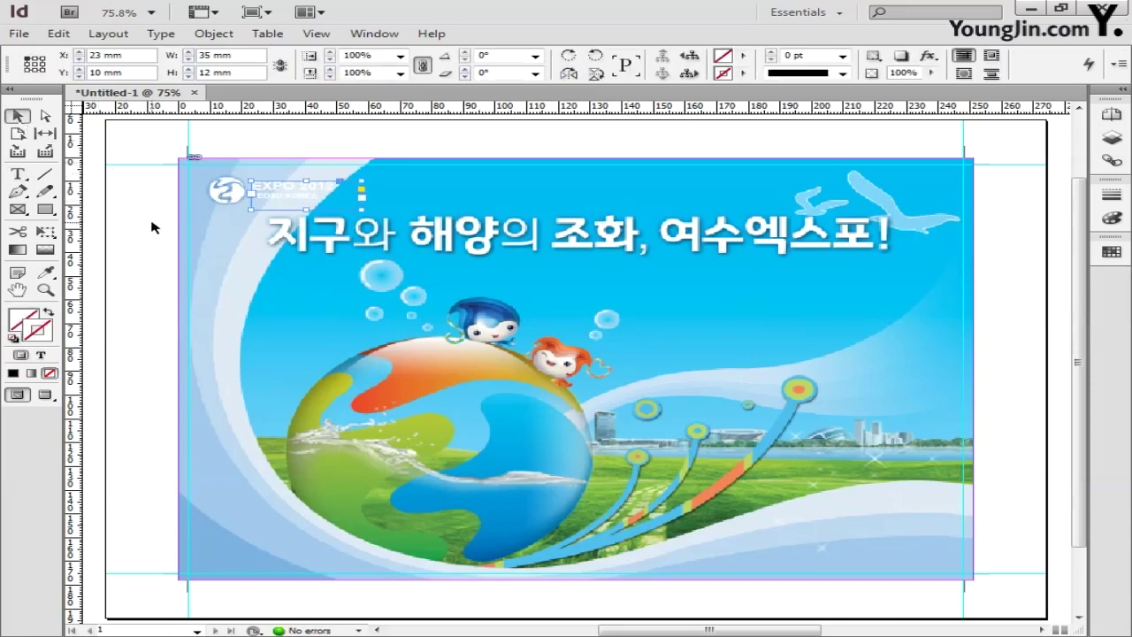
Step: Configure an Outer Glow effect on the logo text frame with Multiply mode, 2 mm size and 10% spread
right_click(309, 201)
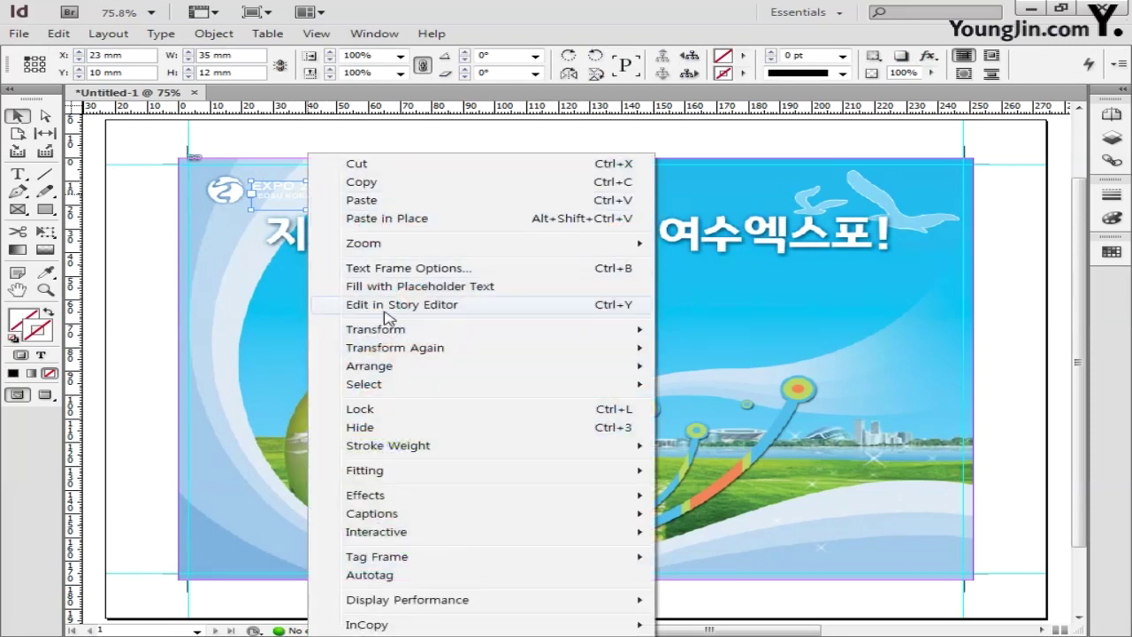
mouse_move(445, 495)
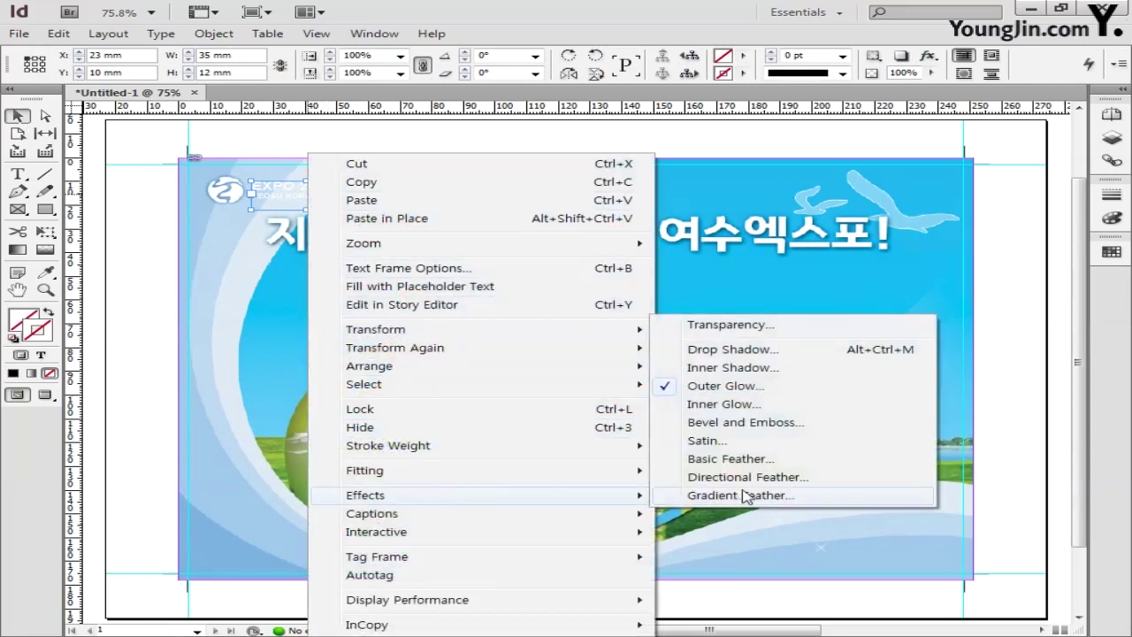
left_click(731, 389)
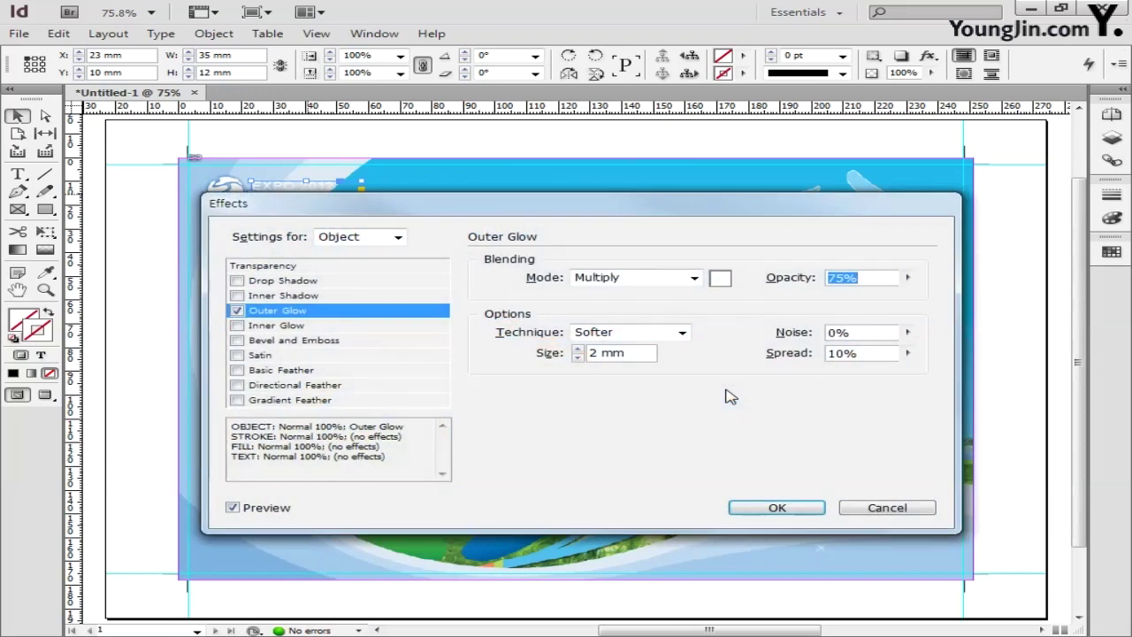
left_click(665, 285)
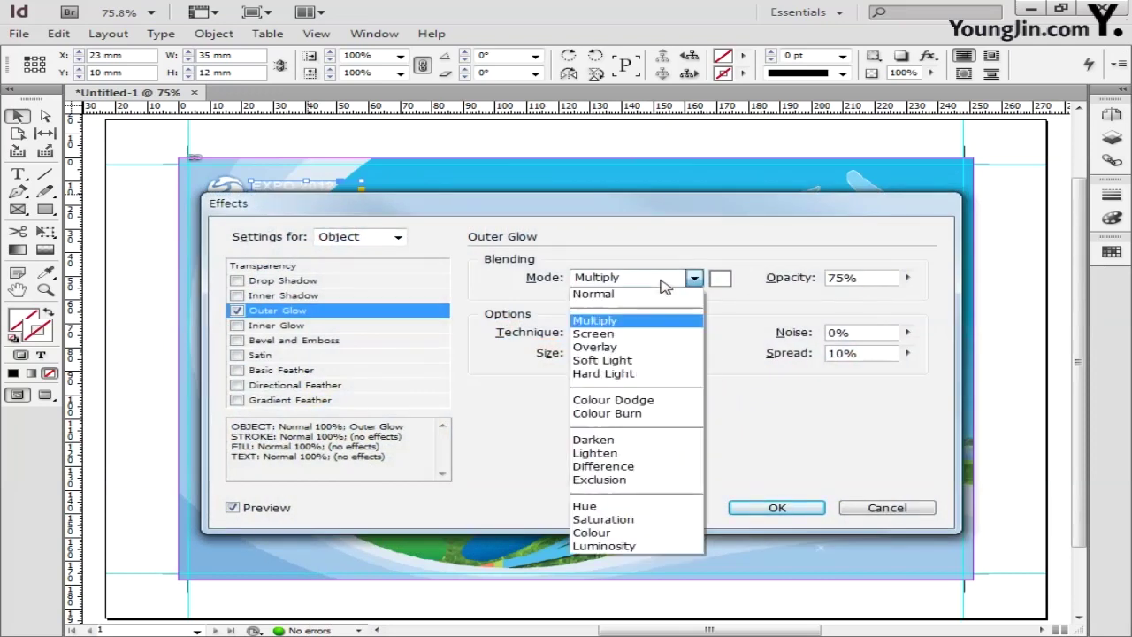
left_click(630, 323)
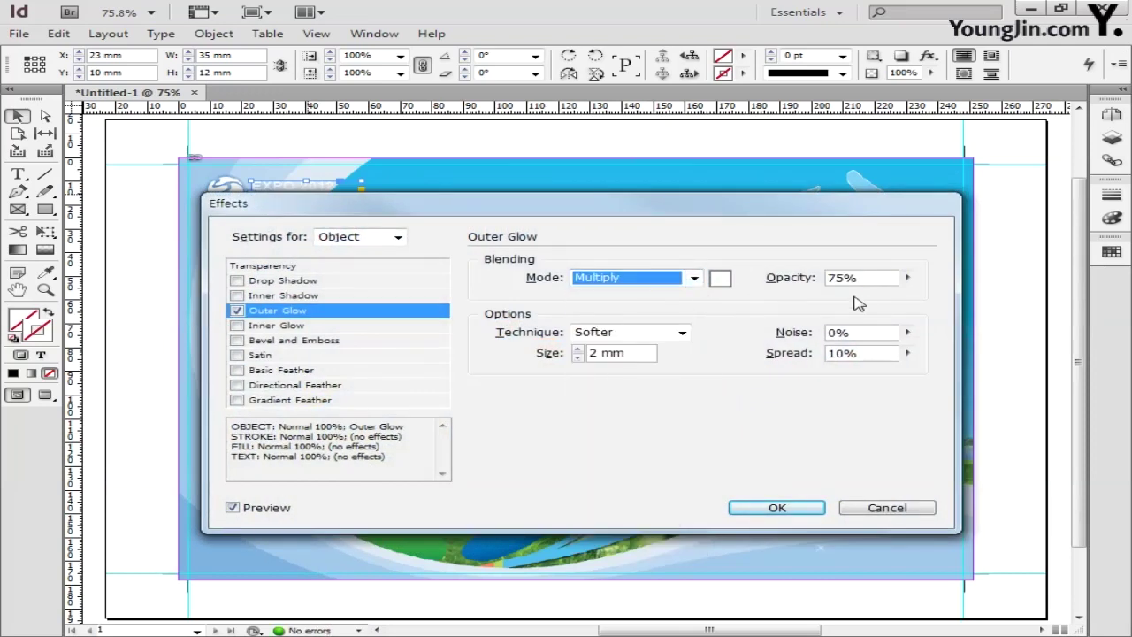
triple_click(632, 356)
type("2")
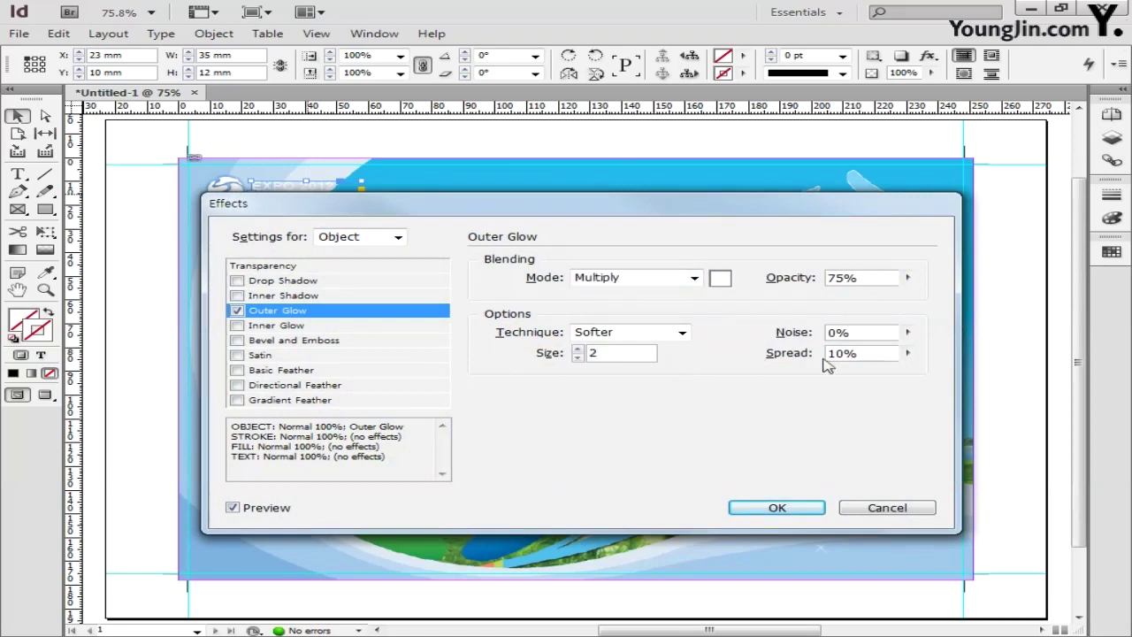
left_click(865, 354)
double_click(865, 354)
type("1")
Step: Set the glow colour to CMYK with 80% cyan, apply the effect and deselect the logo text frame
left_click(720, 278)
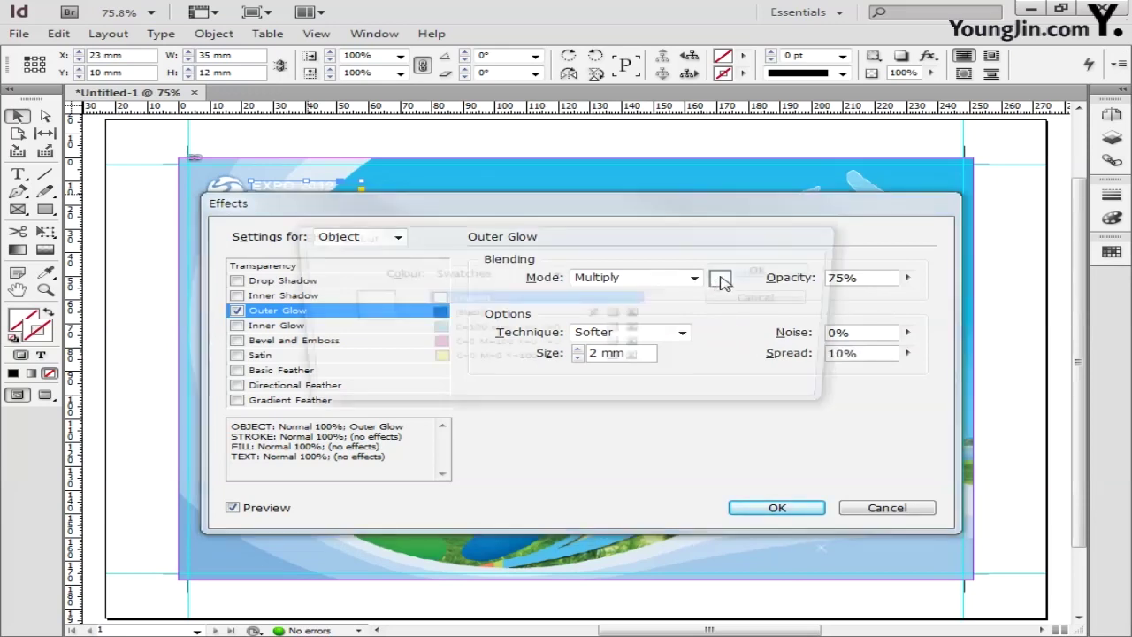
left_click(555, 274)
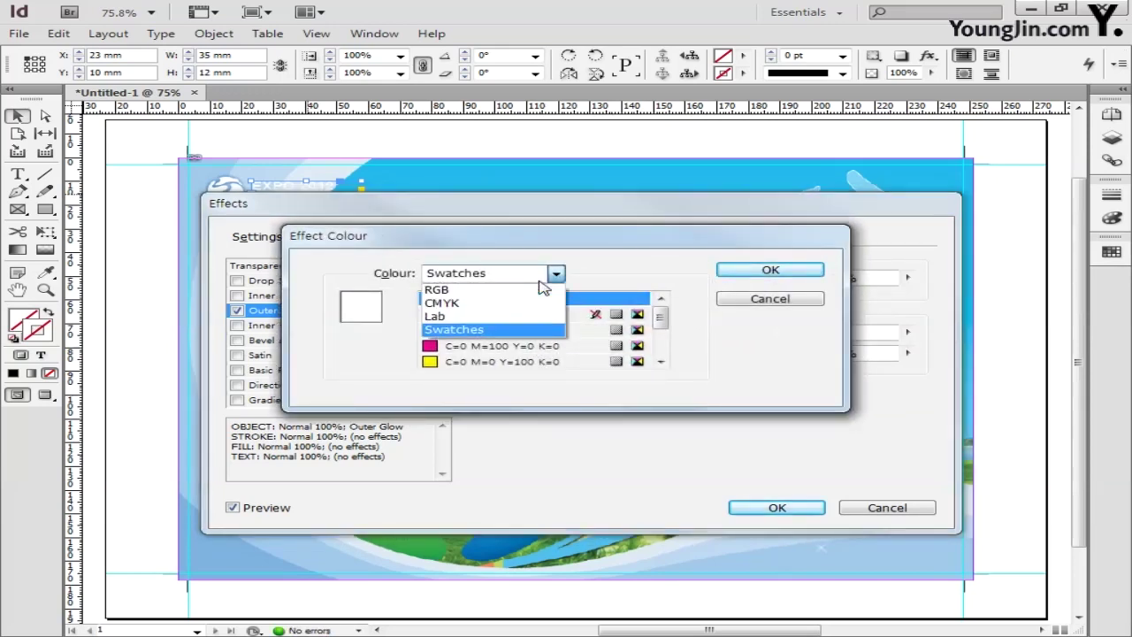
left_click(504, 303)
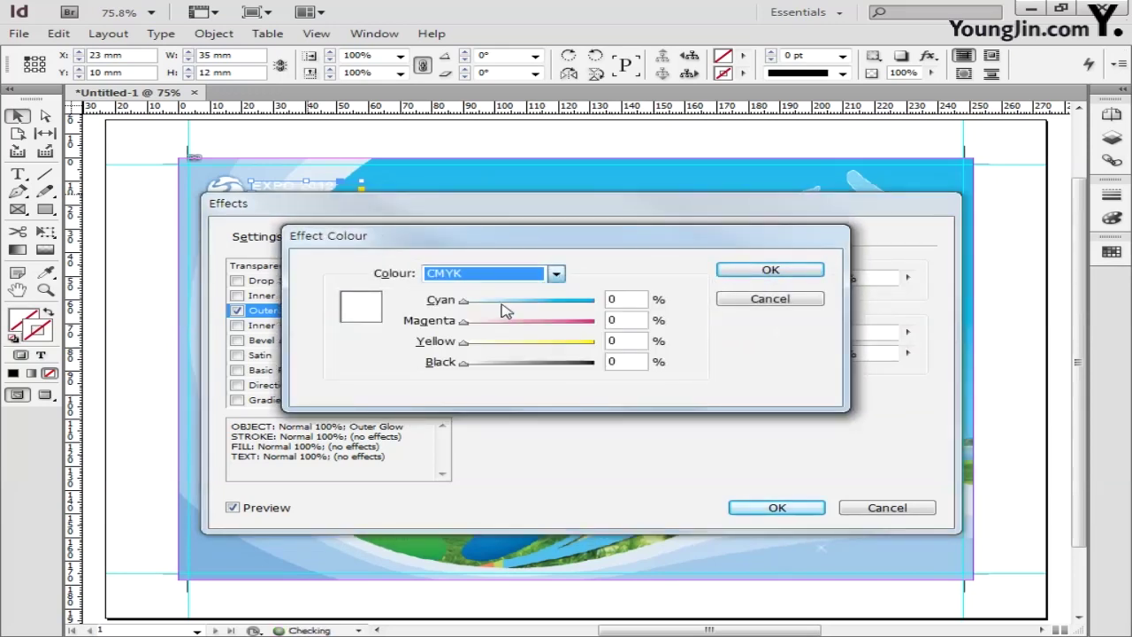
left_click(628, 302)
type("8")
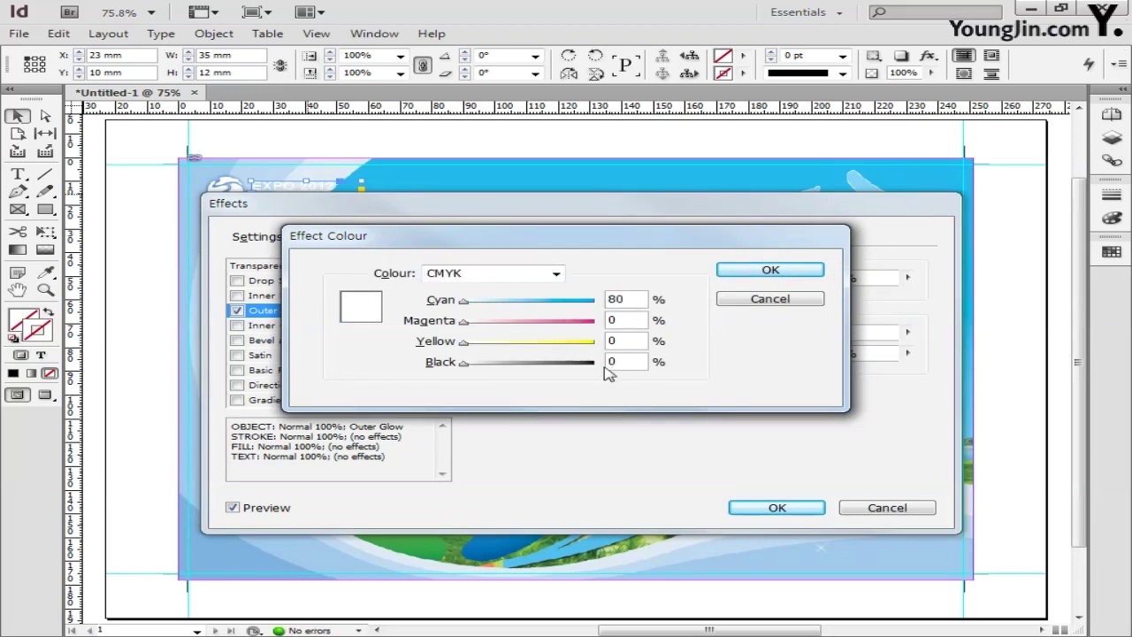
left_click(748, 272)
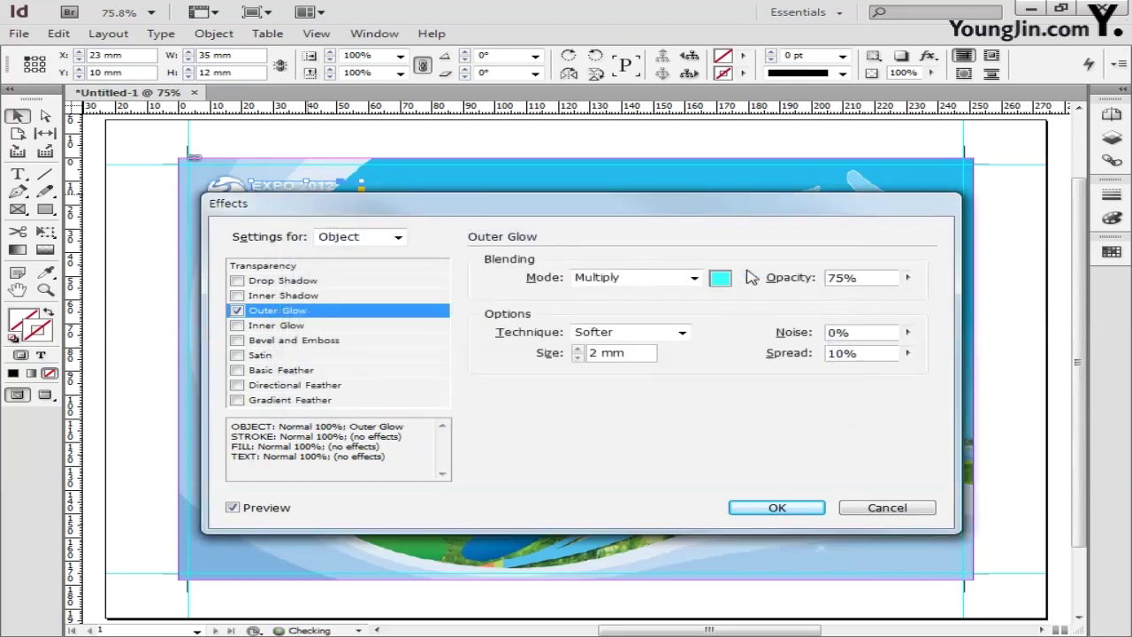
left_click(765, 508)
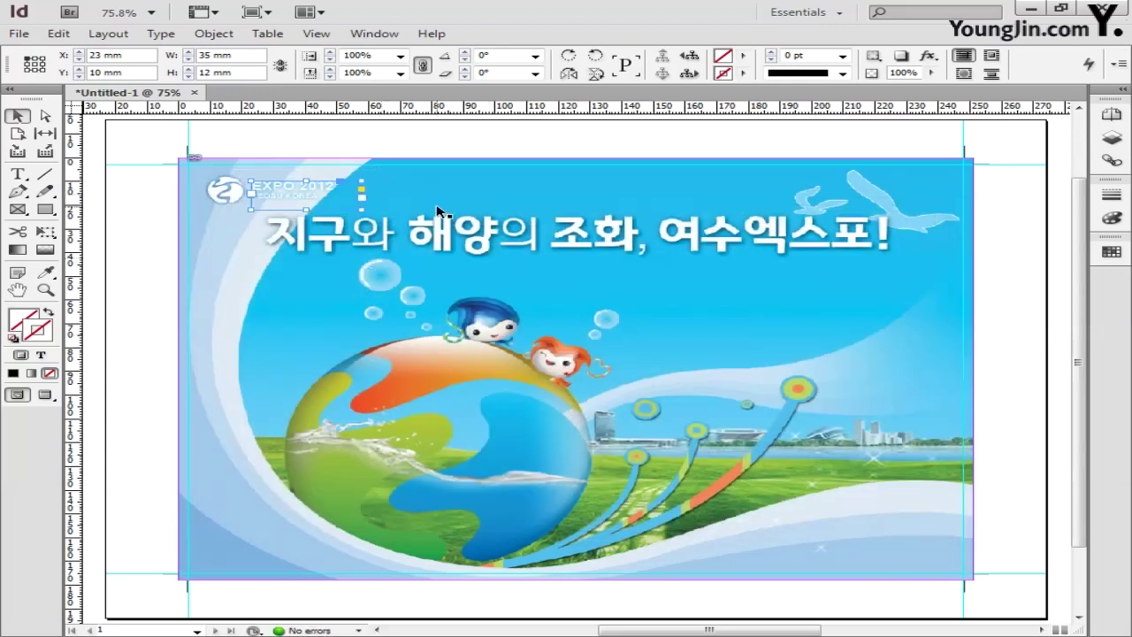
left_click(437, 210)
key("ctrl+shift+a")
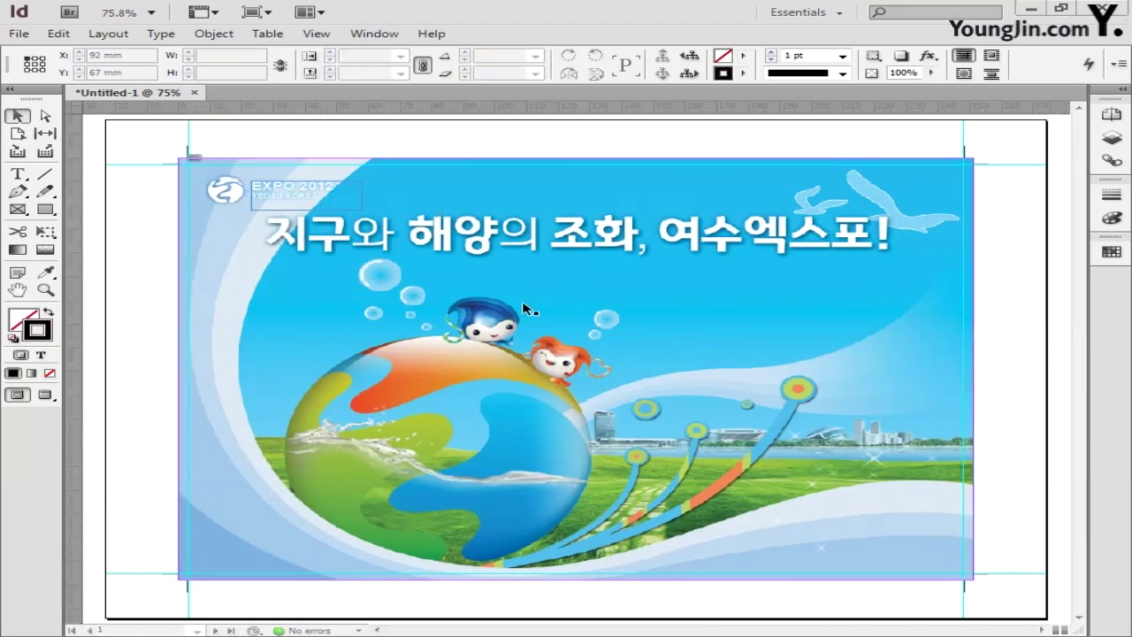
Step: Create a text frame reading "Expo 2012 Yeosu Korea", about 71 mm wide, below the final word of the Korean headline
left_click(16, 174)
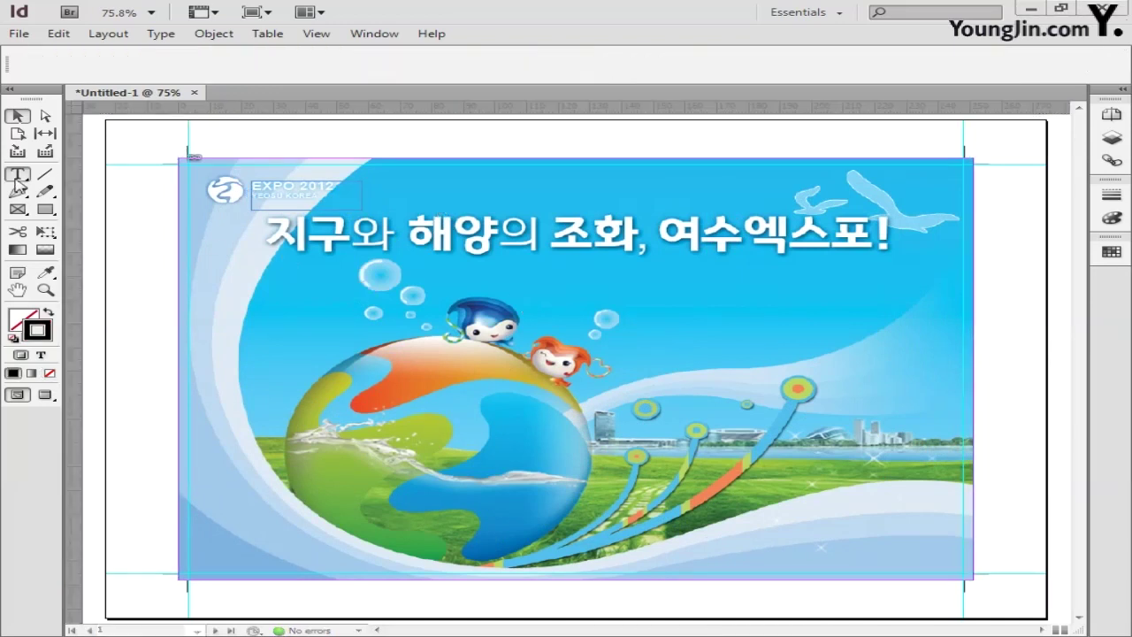
left_click_drag(747, 266, 889, 278)
type("EX")
key("BackSpace")
type("xpo")
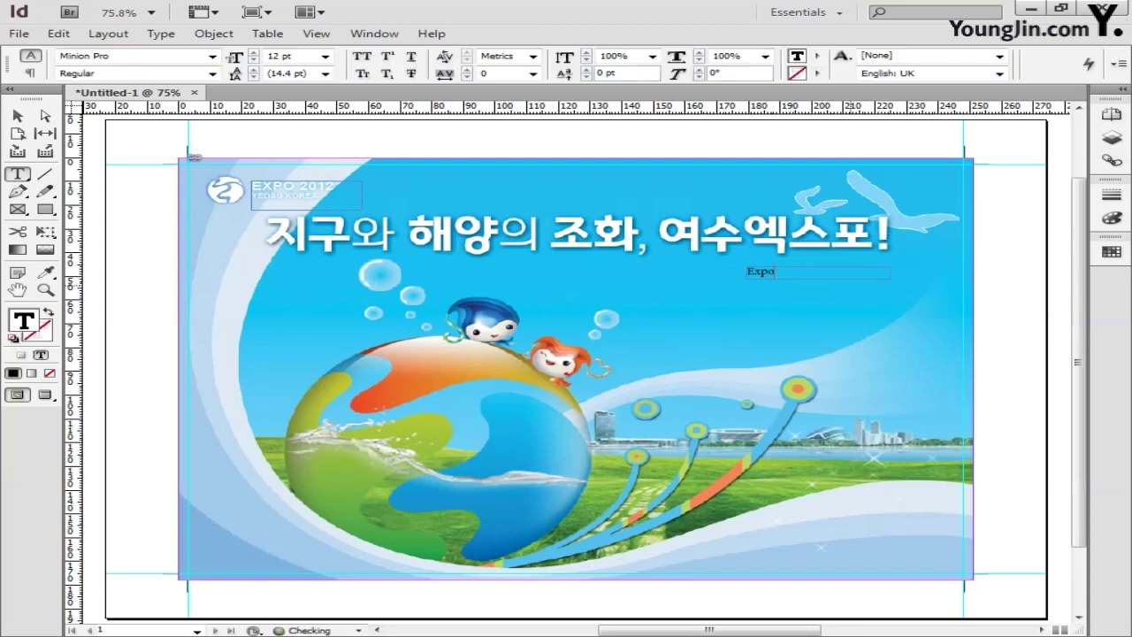
type(" 2012 Yeosu Korea")
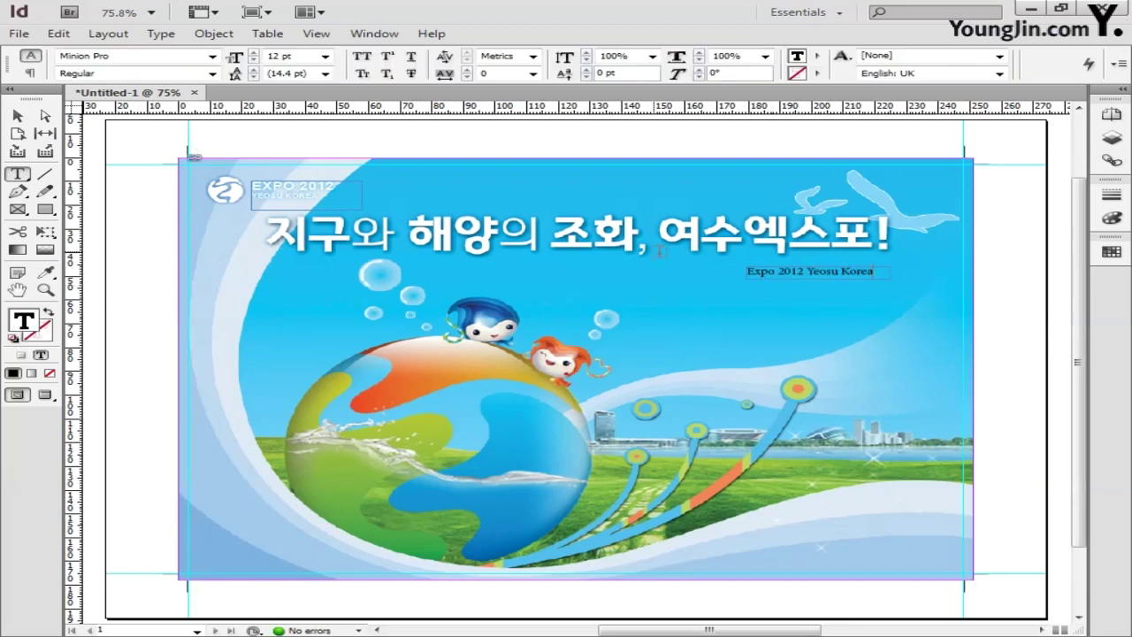
left_click(17, 115)
left_click_drag(802, 278, 885, 268)
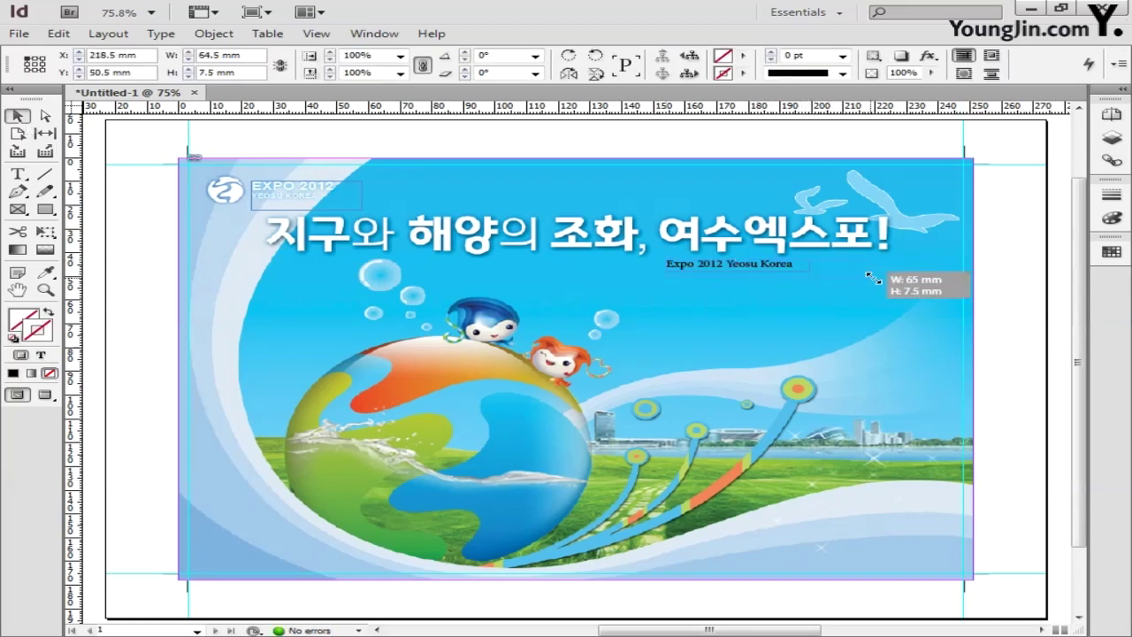
Step: Format "Expo 2012 Yeosu Korea" as white Arial Regular at 18 pt and position its frame at X 153.5 mm, Y 42 mm
double_click(880, 268)
key("ctrl+a")
left_click(212, 56)
left_click(106, 107)
double_click(24, 319)
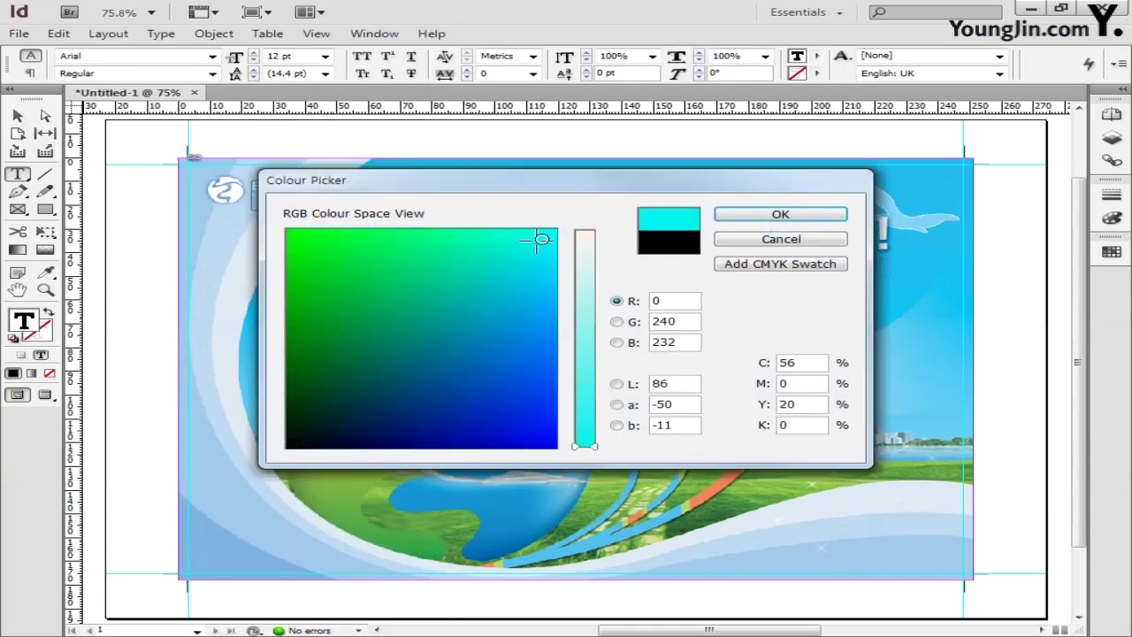
left_click(745, 212)
left_click(325, 56)
left_click(277, 166)
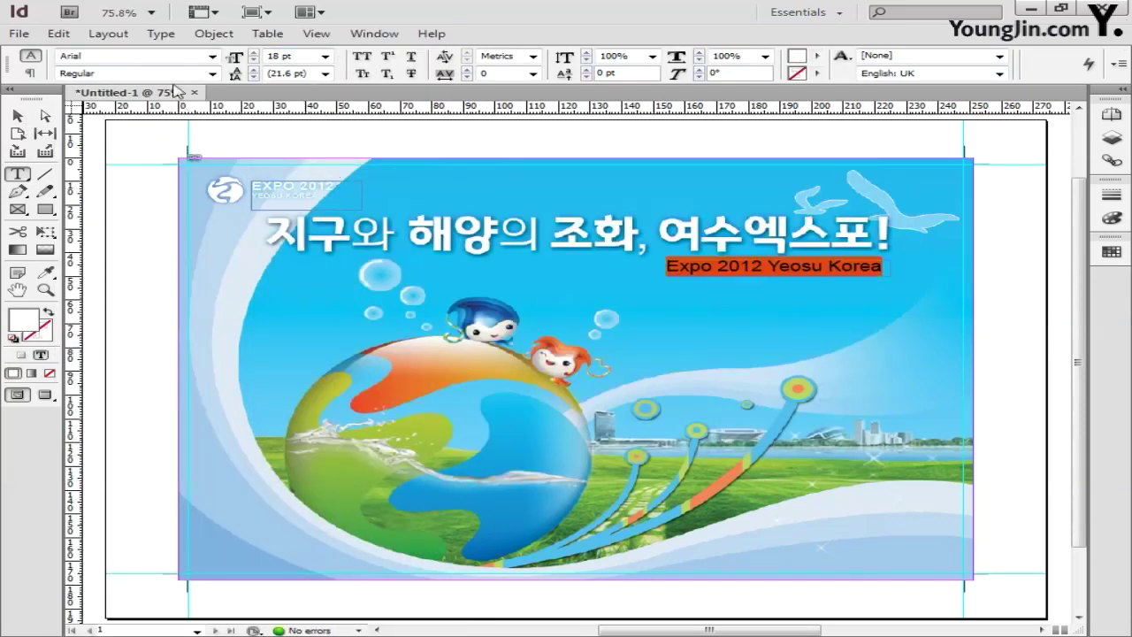
left_click(212, 74)
left_click(203, 86)
left_click(19, 116)
left_click_drag(752, 270, 751, 267)
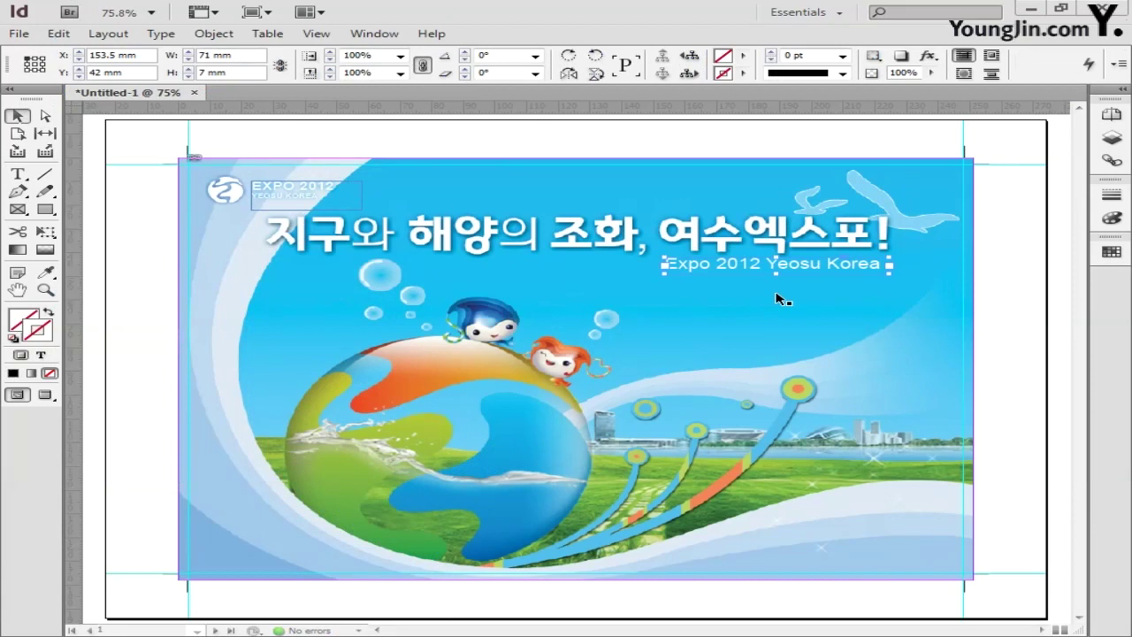
Step: Draw a curved Pen path about 49 mm wide and 57 mm high along the pale band around the globe's lower-left side
left_click(22, 290)
left_click_drag(140, 370, 196, 313)
left_click(46, 290)
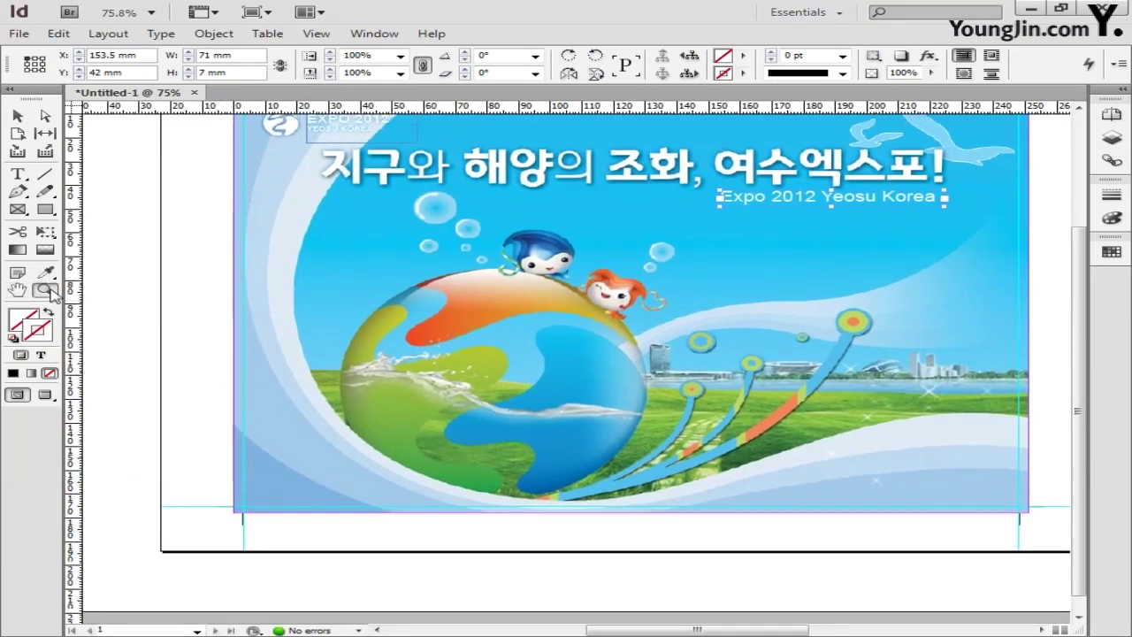
left_click_drag(139, 270, 625, 566)
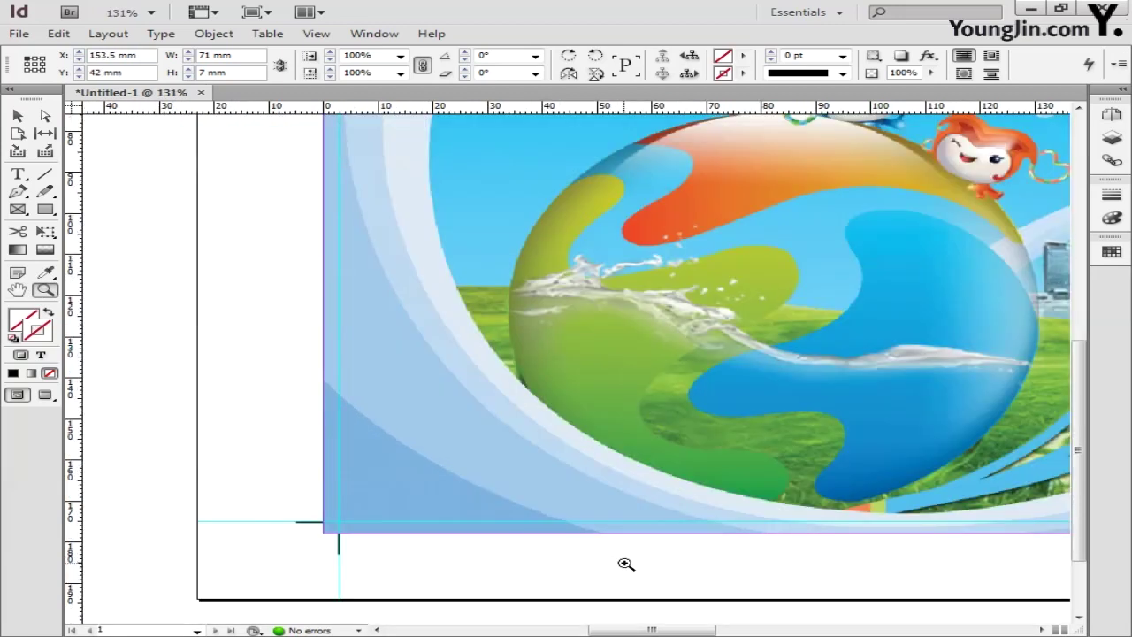
left_click(18, 192)
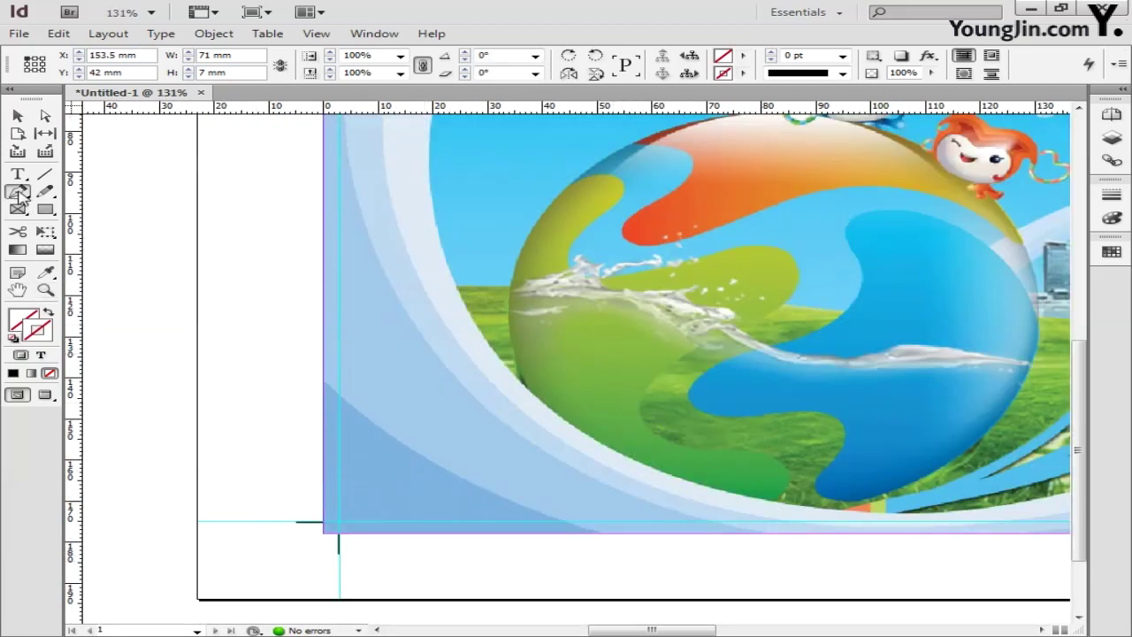
left_click(410, 260)
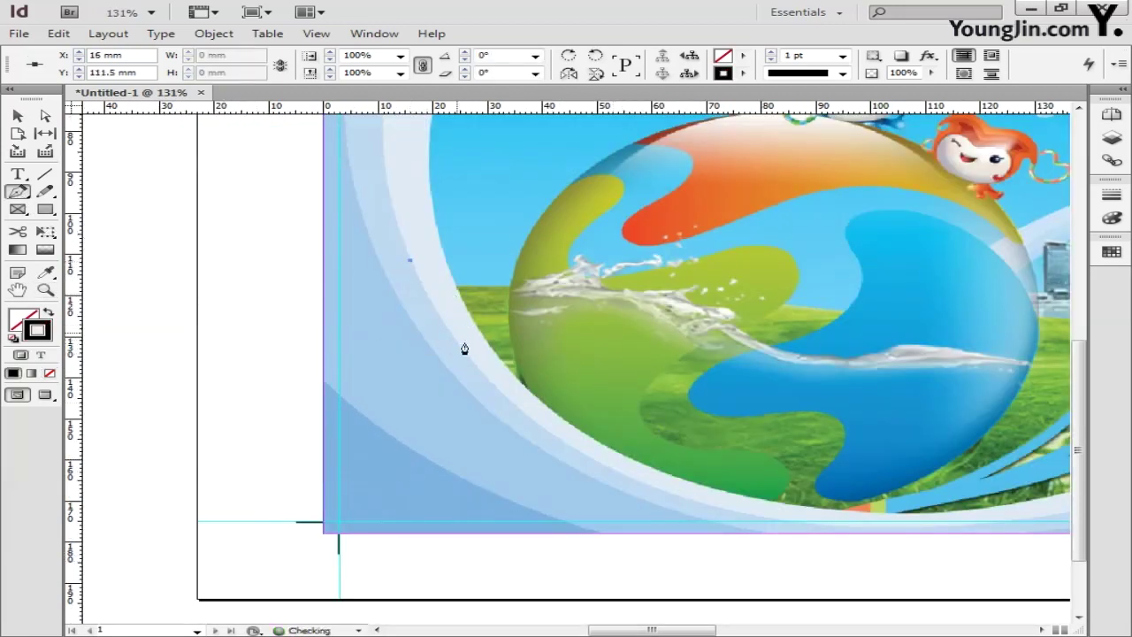
left_click_drag(677, 495, 874, 550)
left_click(678, 498)
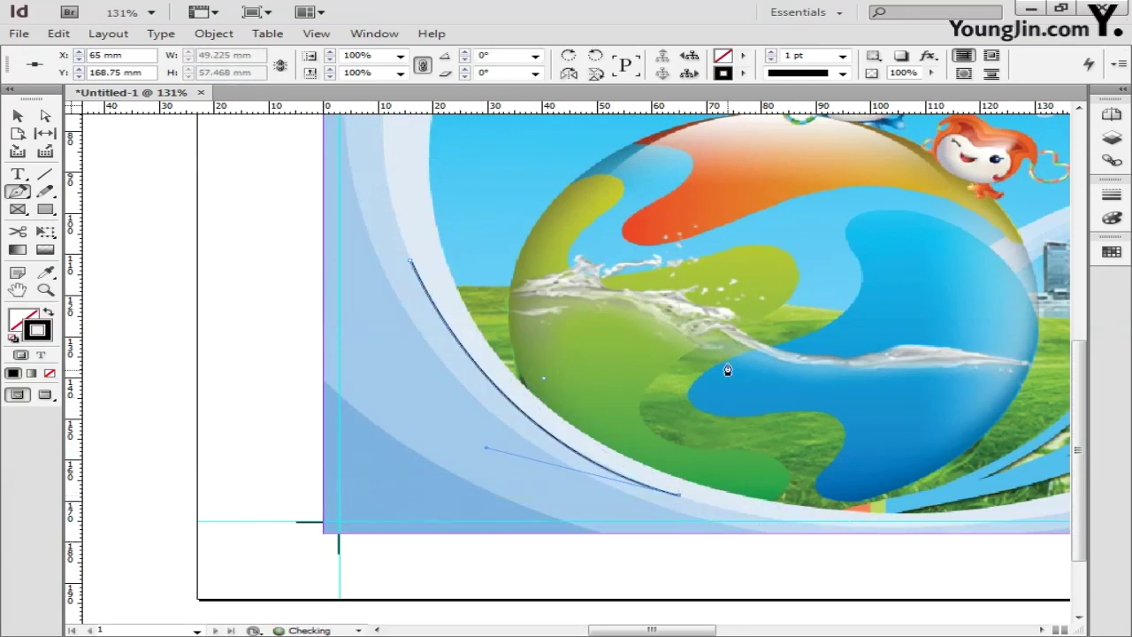
Step: Extend the curved path across the globe into a closed shape about 64.5 mm wide and 63.75 mm high, without a stroke
left_click(763, 372)
left_click(619, 235)
left_click(409, 261)
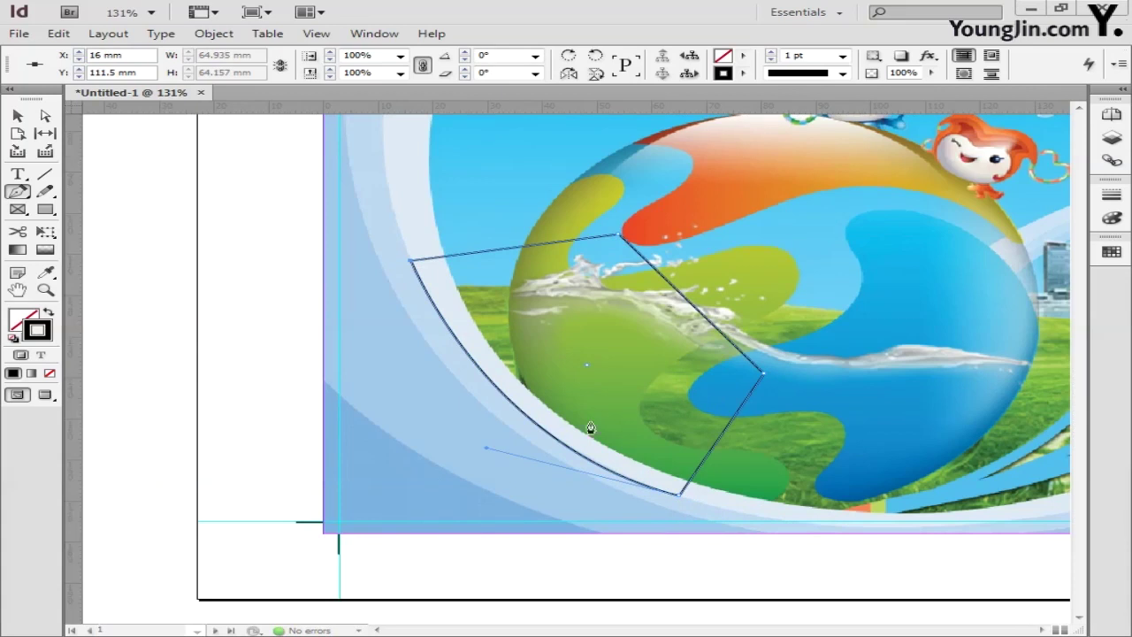
key("v")
left_click(50, 373)
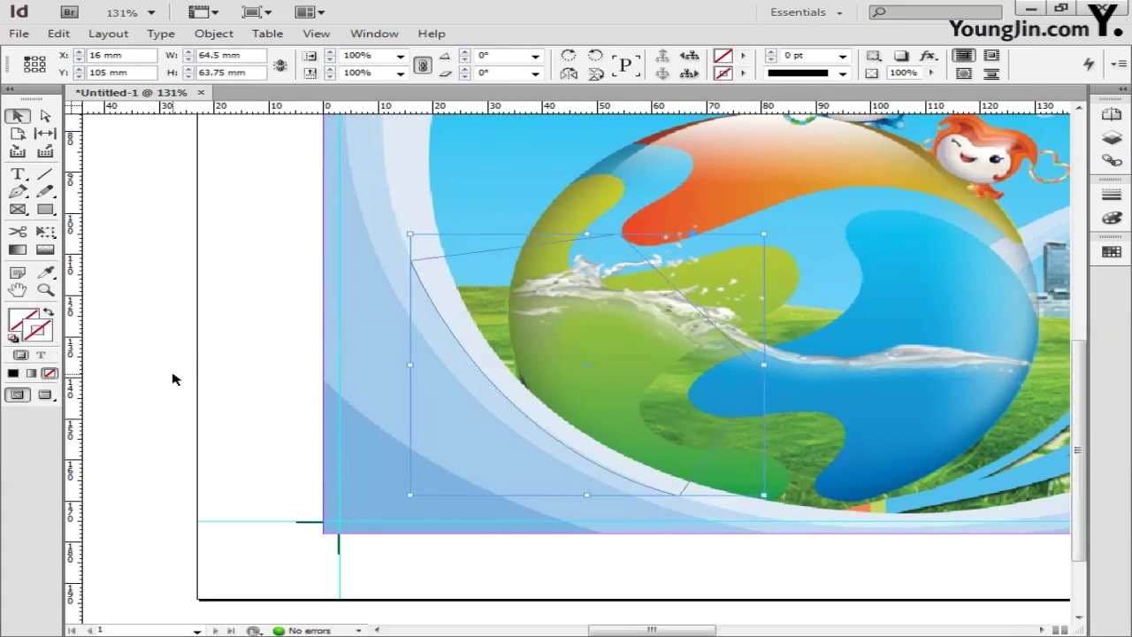
left_click(19, 175)
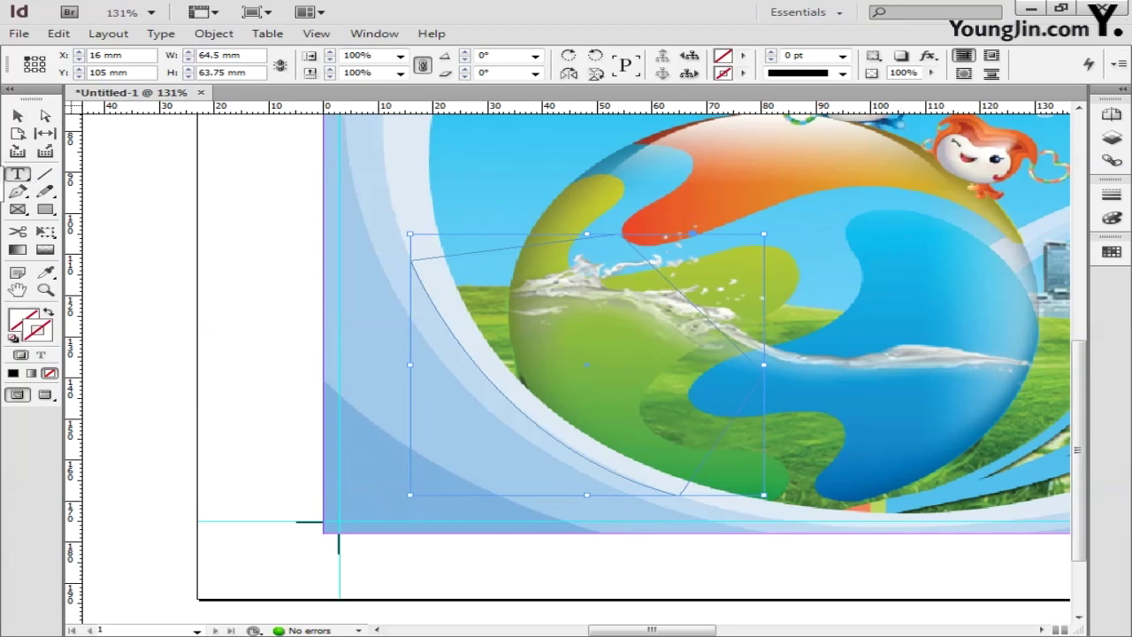
key("shift+t")
left_click(451, 324)
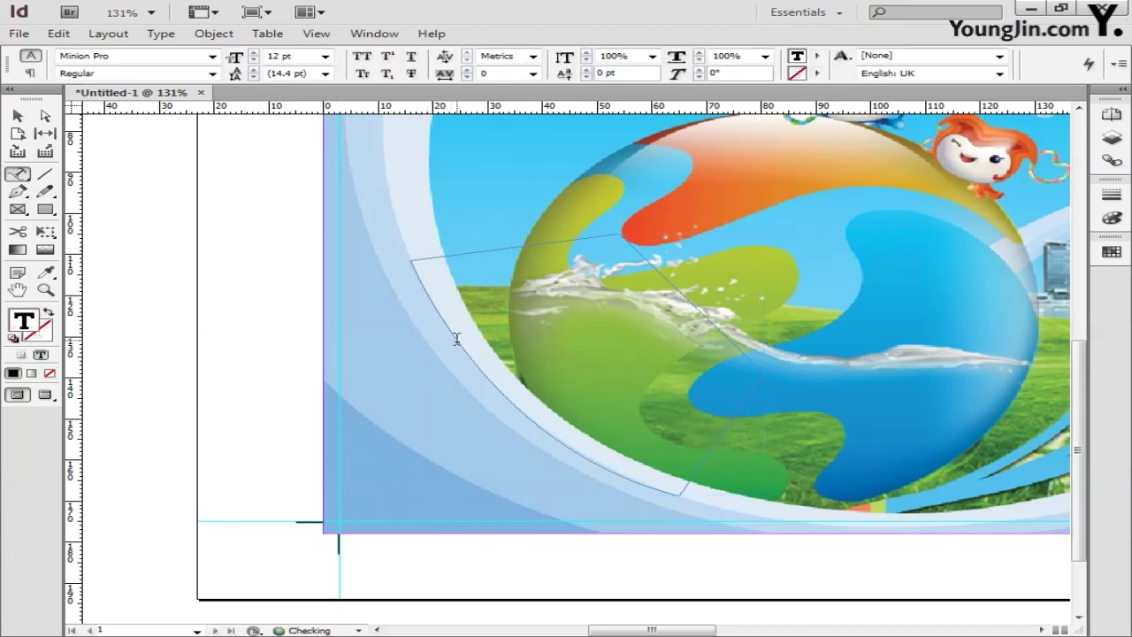
type("http://www.2012")
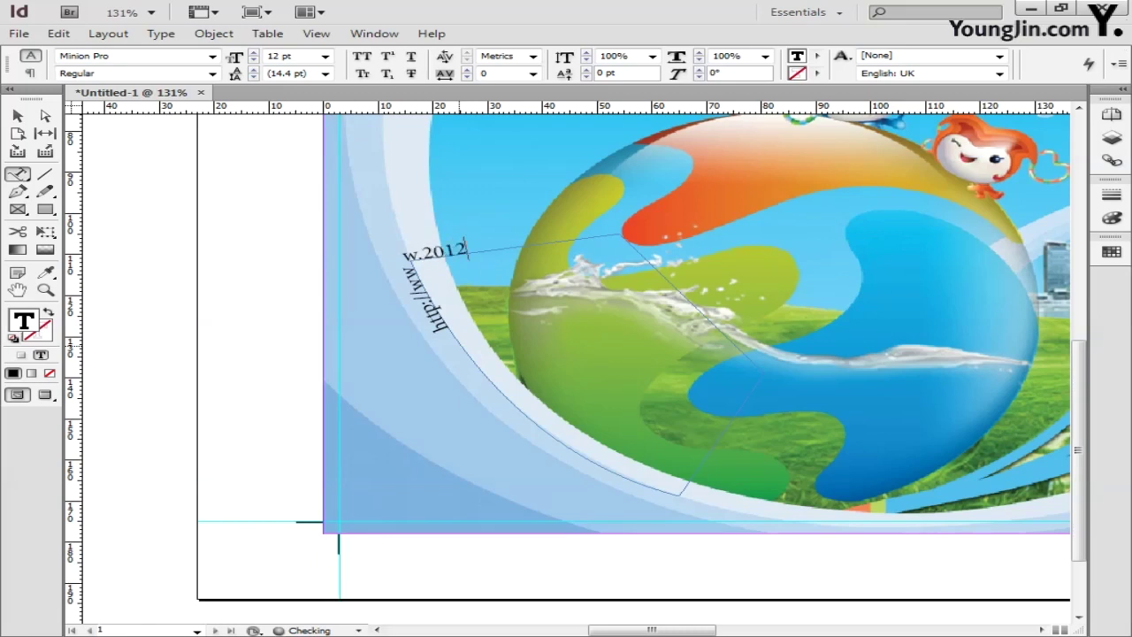
type("expo.kr")
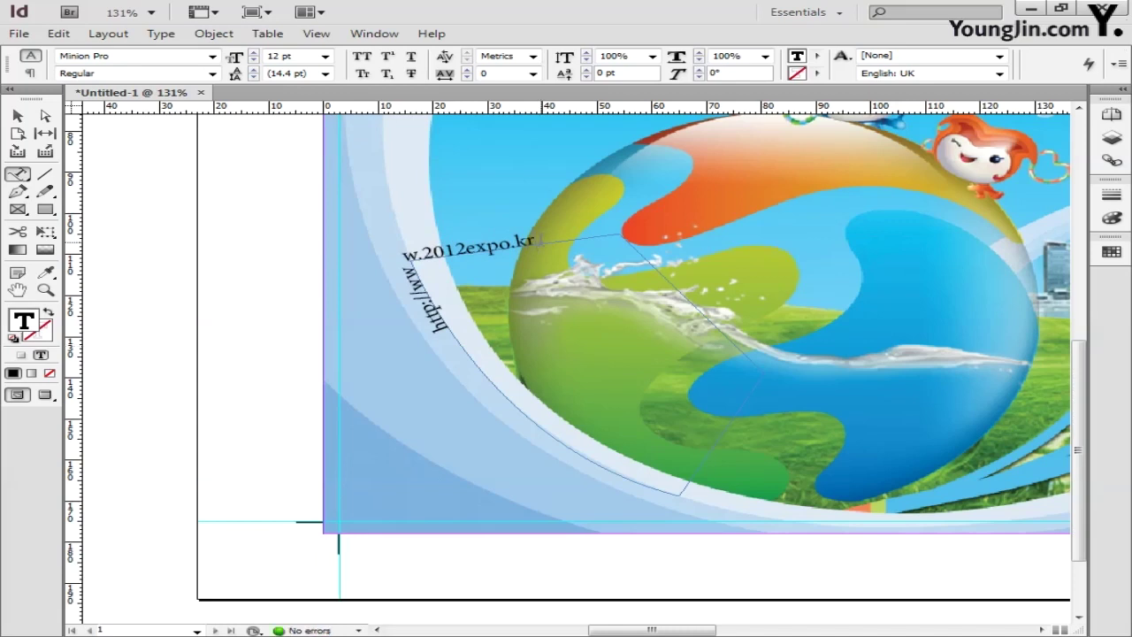
Step: Format the whole web address on the path as Arial Regular with a white fill
left_click_drag(535, 241, 440, 326)
left_click(441, 325)
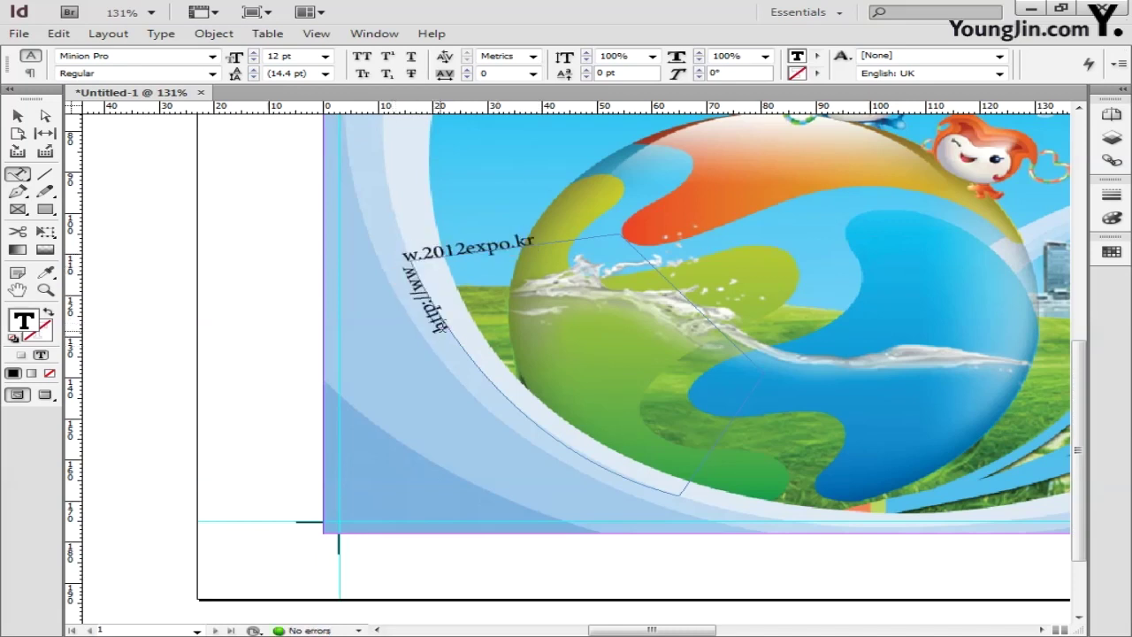
triple_click(449, 325)
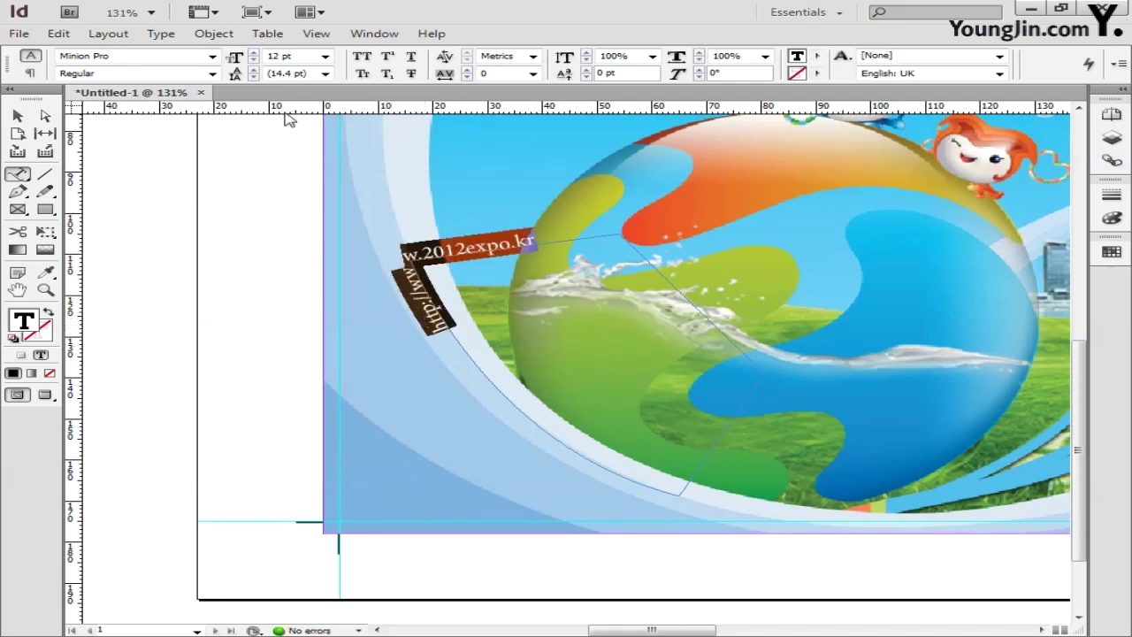
left_click(213, 55)
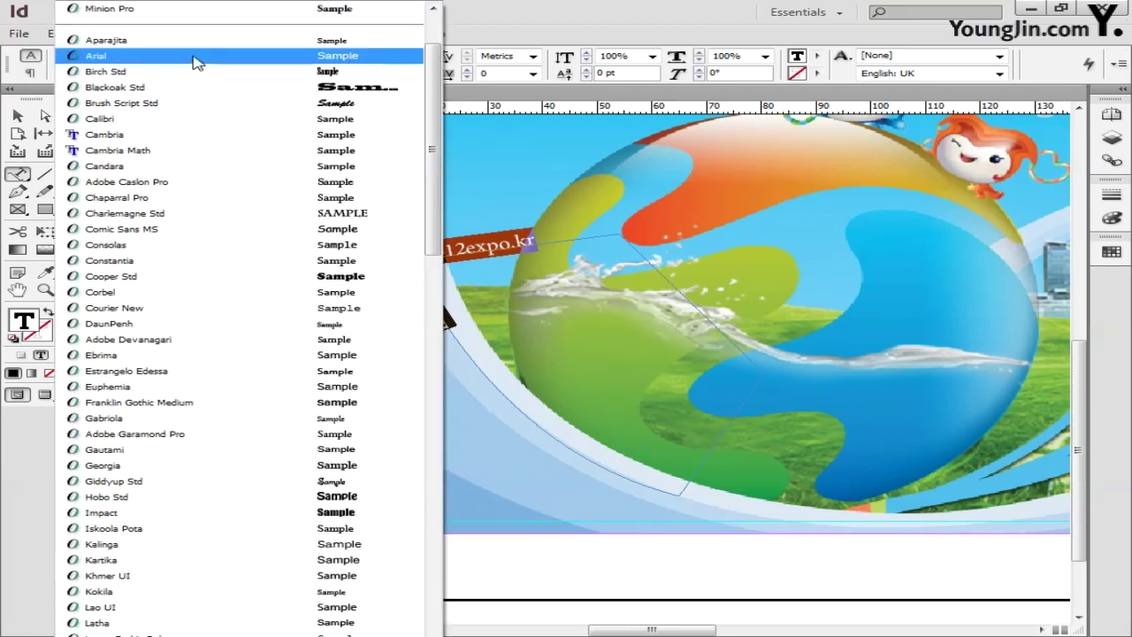
left_click(194, 58)
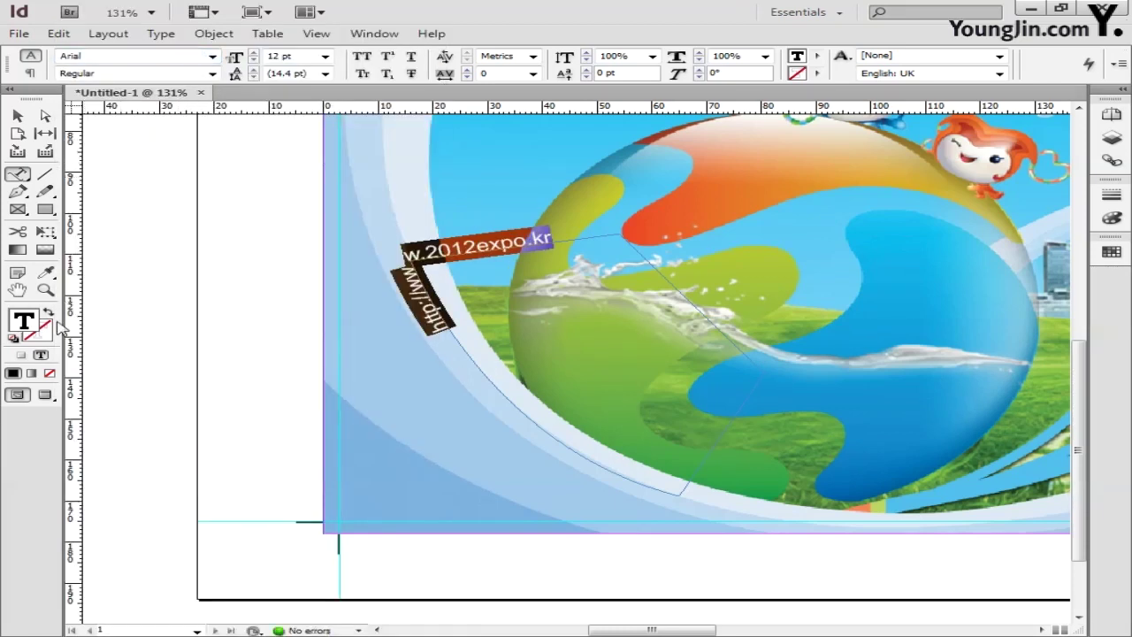
double_click(26, 322)
left_click_drag(495, 265, 590, 237)
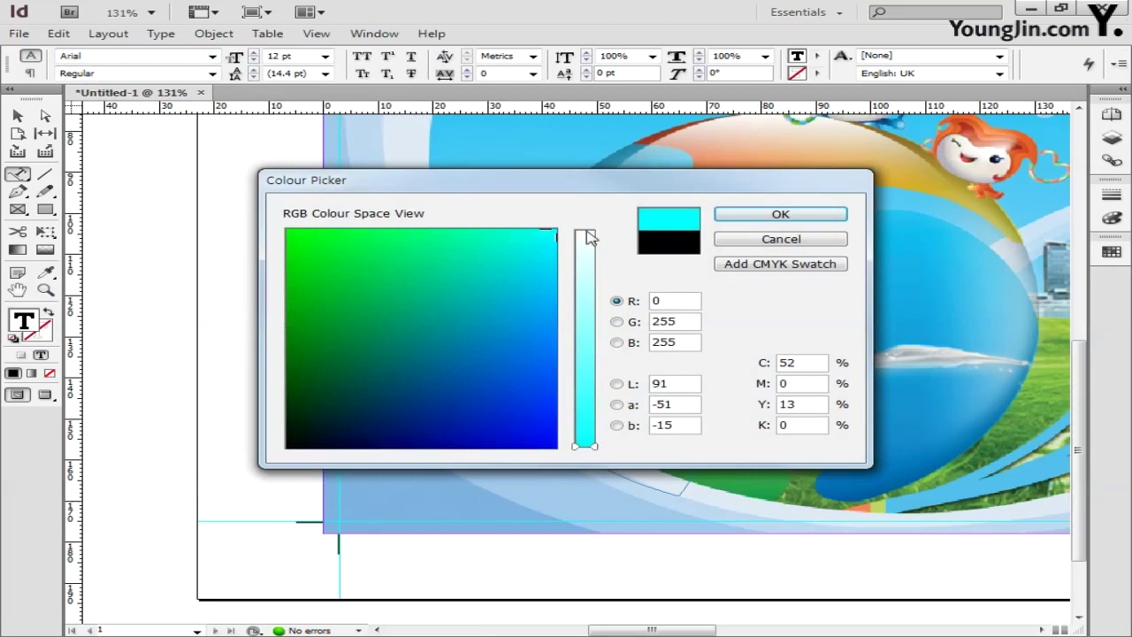
left_click(590, 237)
left_click(777, 214)
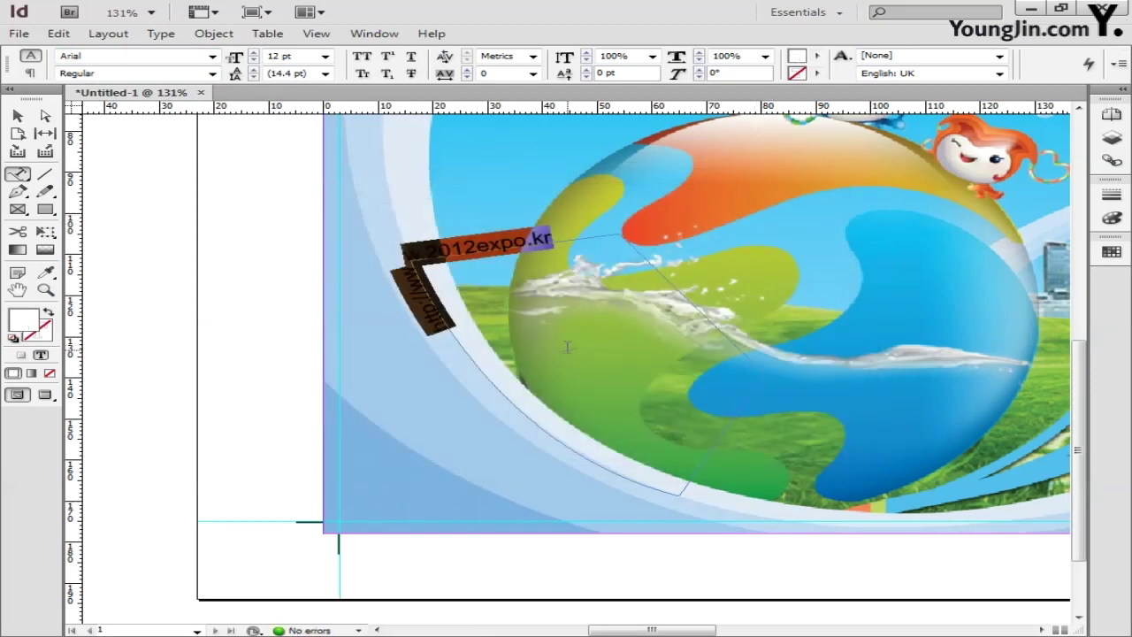
Step: Flip the web address on its path with Ascender alignment, and move the path to X 10.5 mm, Y 105.25 mm
left_click(17, 116)
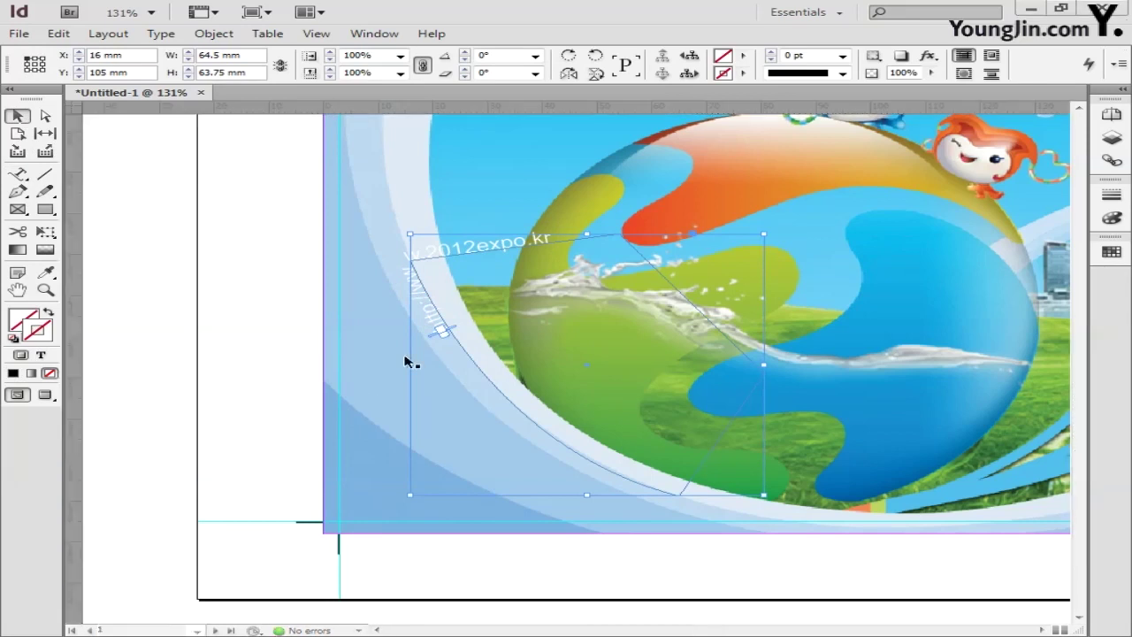
left_click(161, 32)
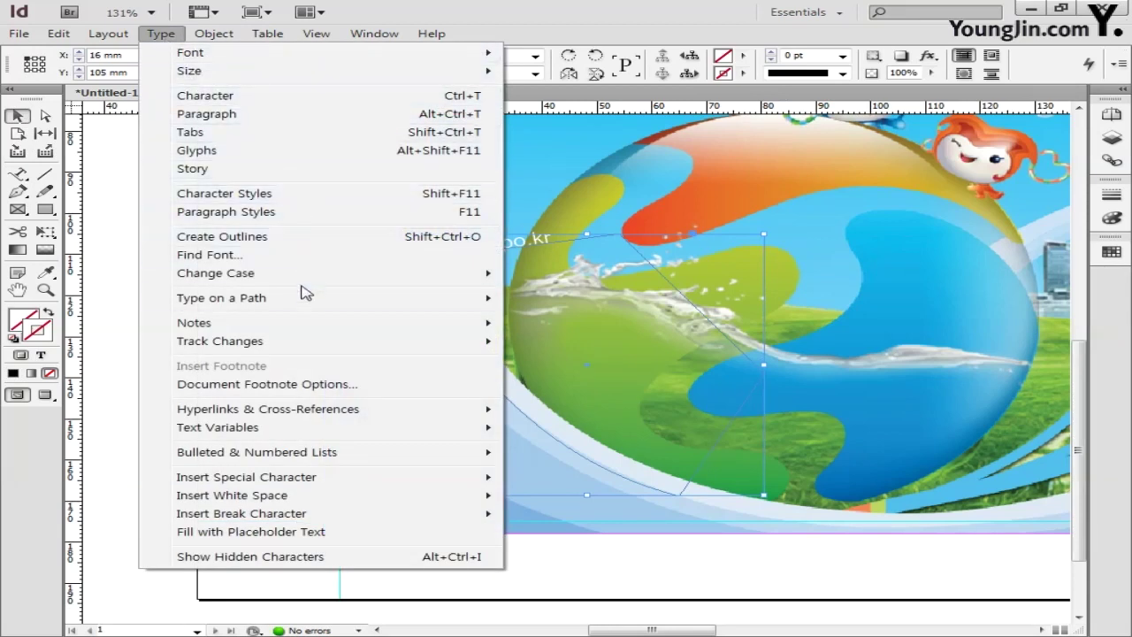
mouse_move(303, 301)
left_click(557, 299)
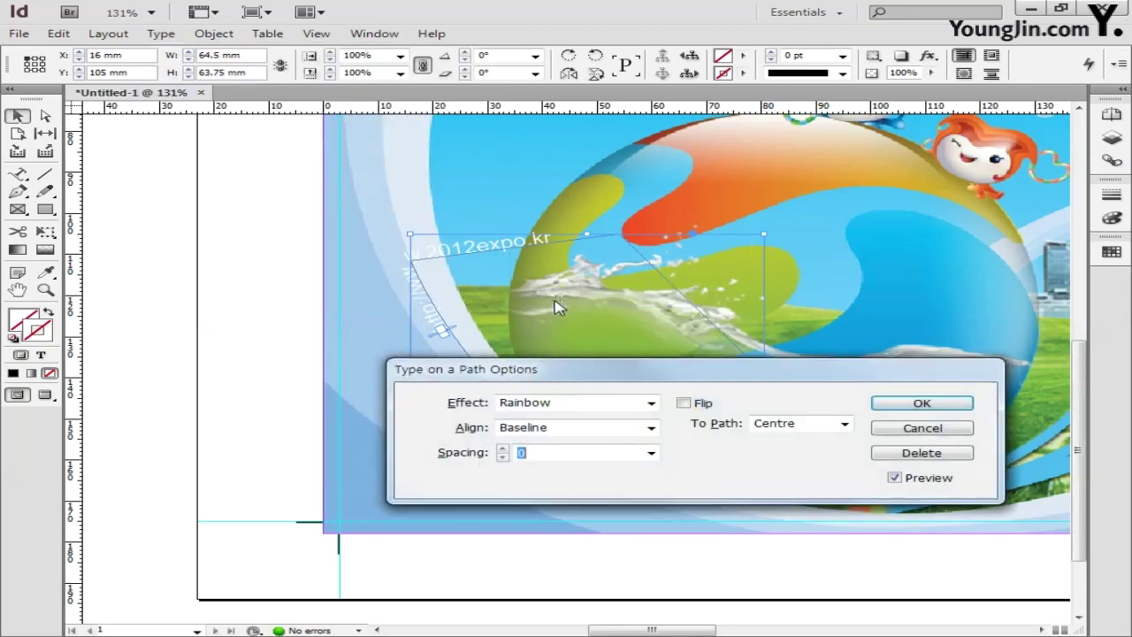
left_click_drag(573, 383, 493, 416)
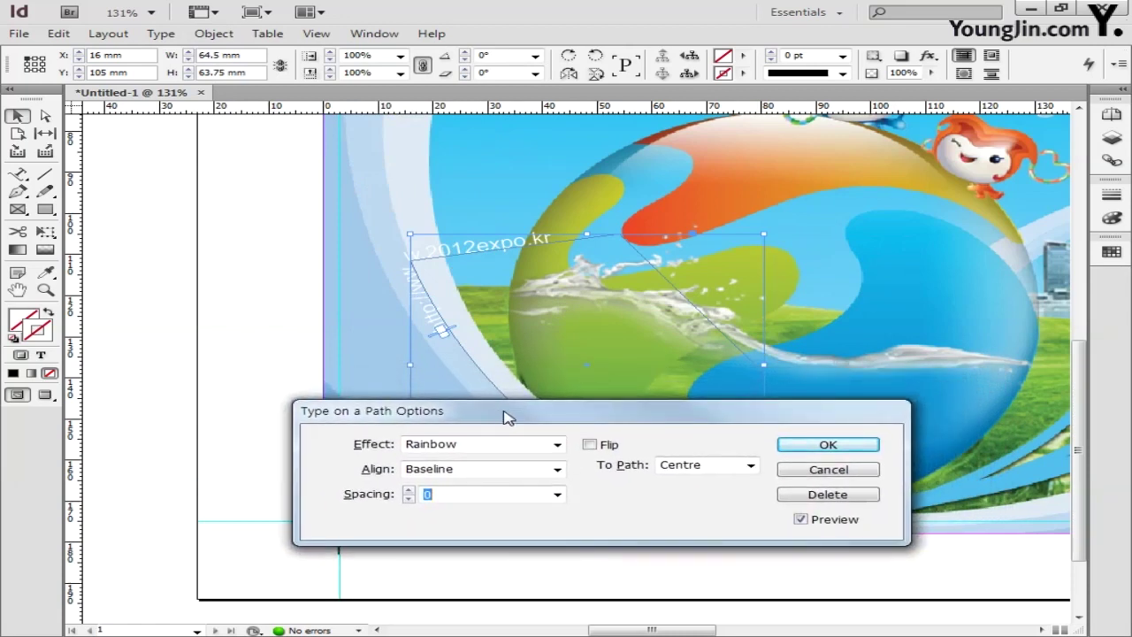
left_click(590, 445)
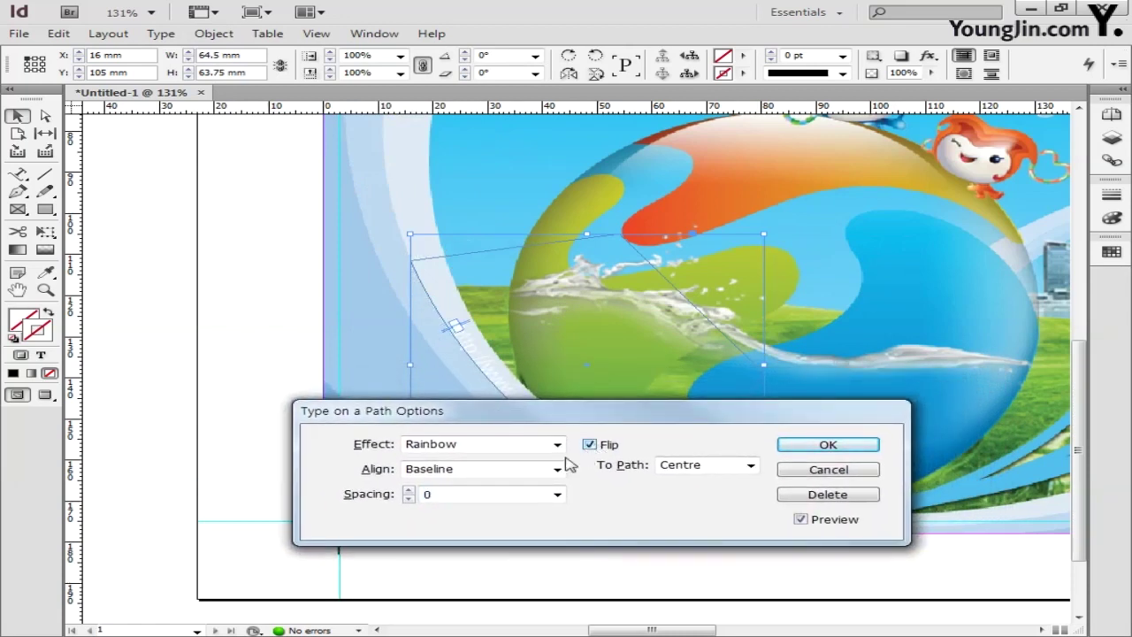
left_click(496, 472)
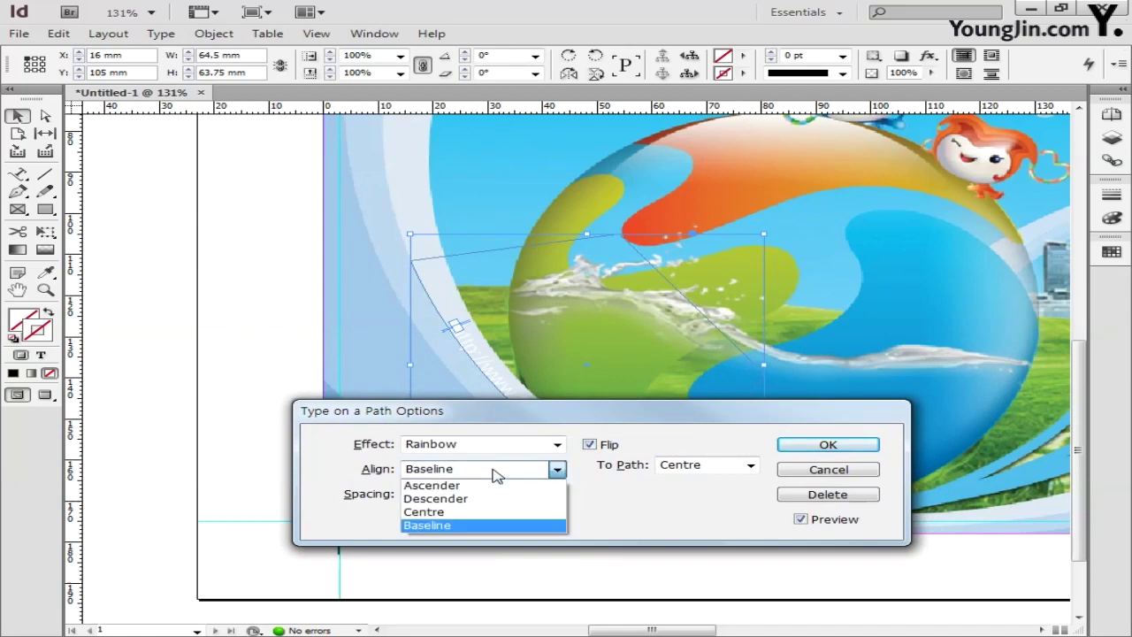
left_click(478, 485)
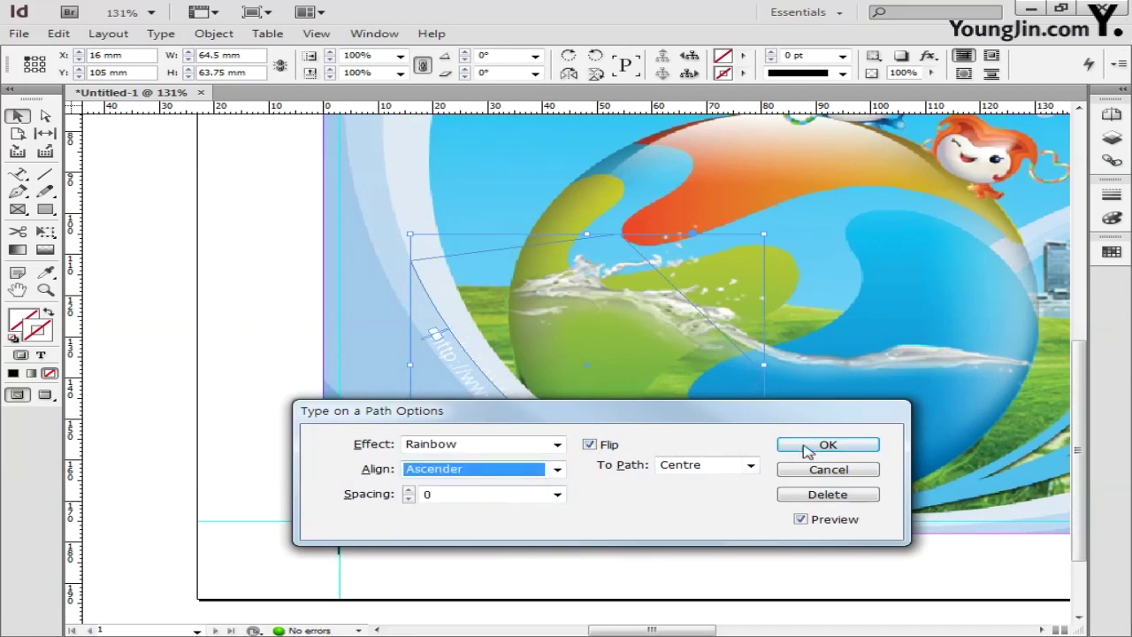
left_click(807, 448)
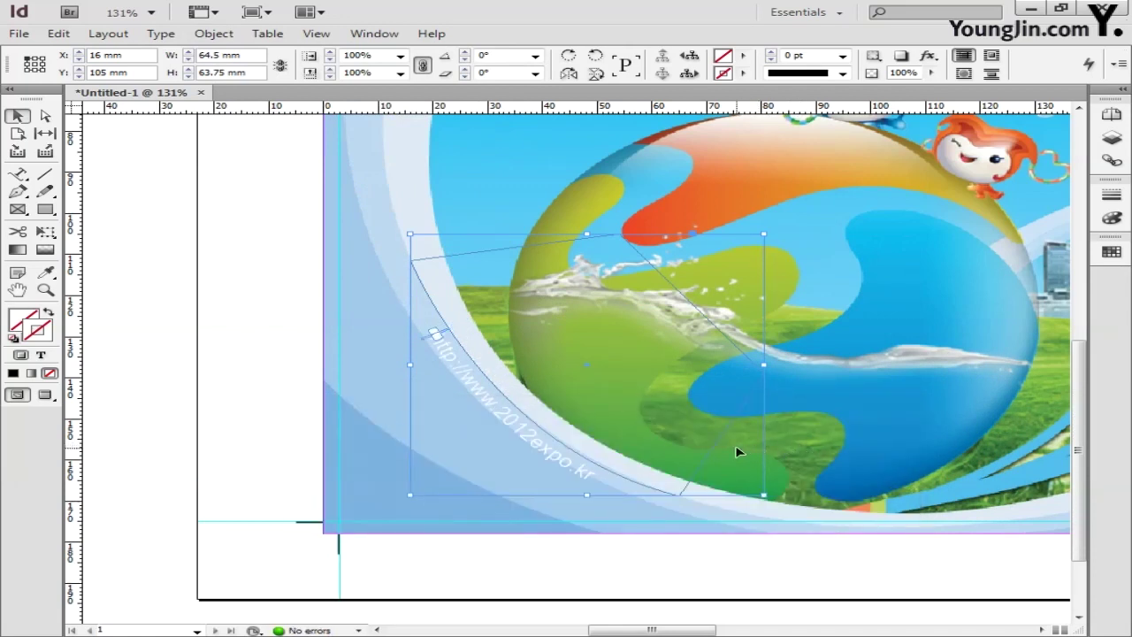
left_click_drag(483, 378, 452, 376)
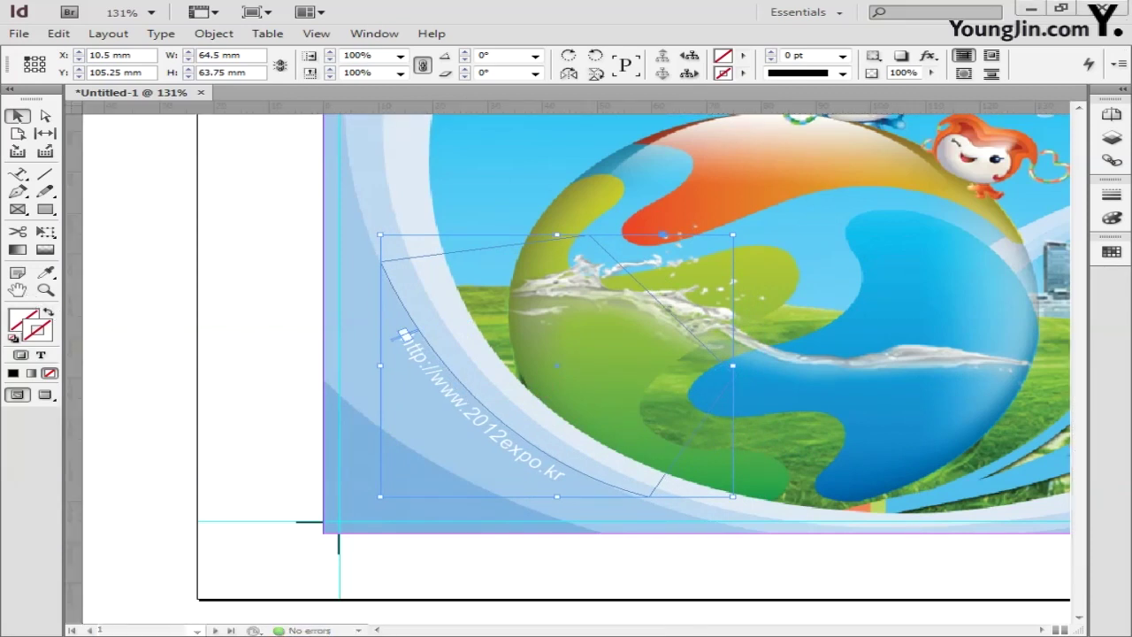
Step: Draw a closed, strokeless Pen shape about 84 mm wide and 32 mm high whose upper edge follows the wave at the image's lower right
left_click_drag(964, 346, 119, 346)
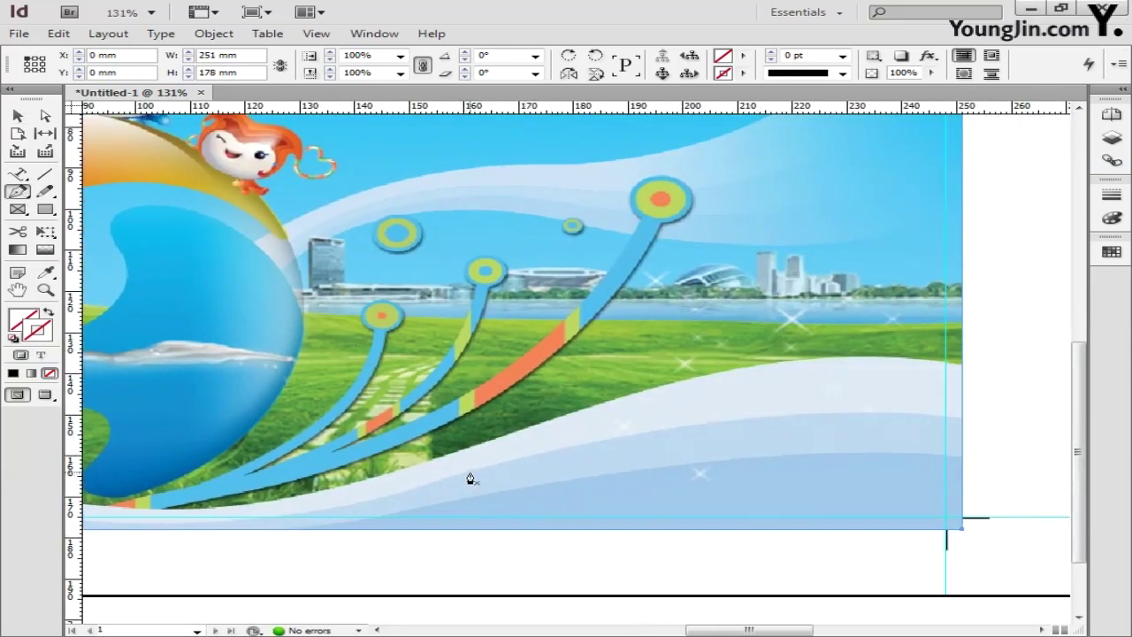
left_click_drag(469, 472, 776, 416)
left_click_drag(989, 422, 994, 425)
left_click(929, 416)
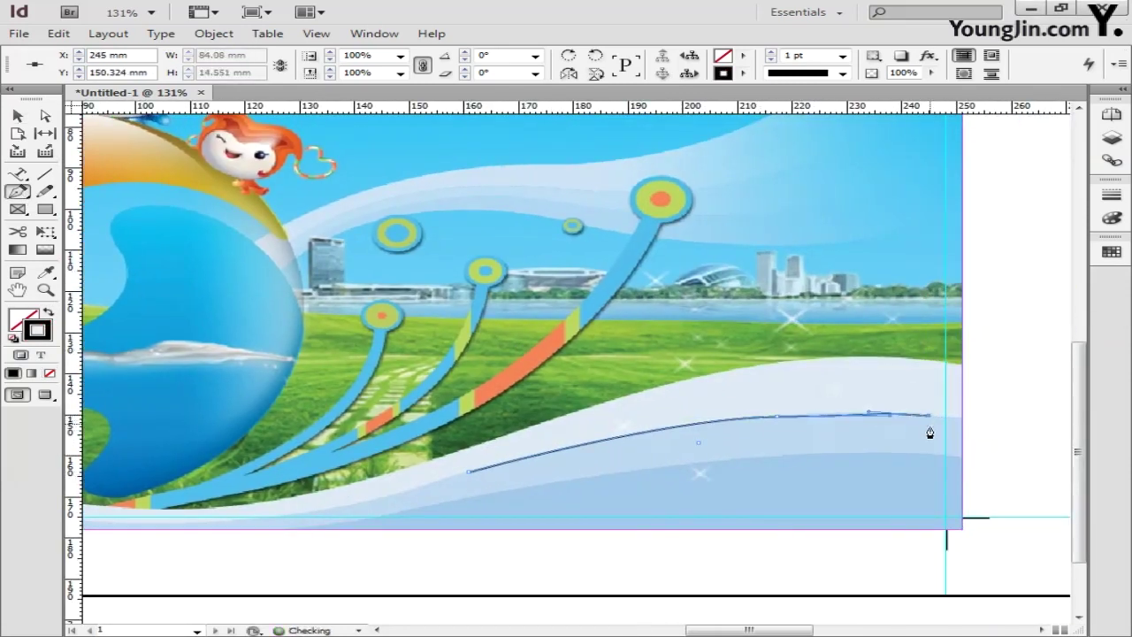
left_click(920, 533)
left_click(484, 544)
left_click(469, 471)
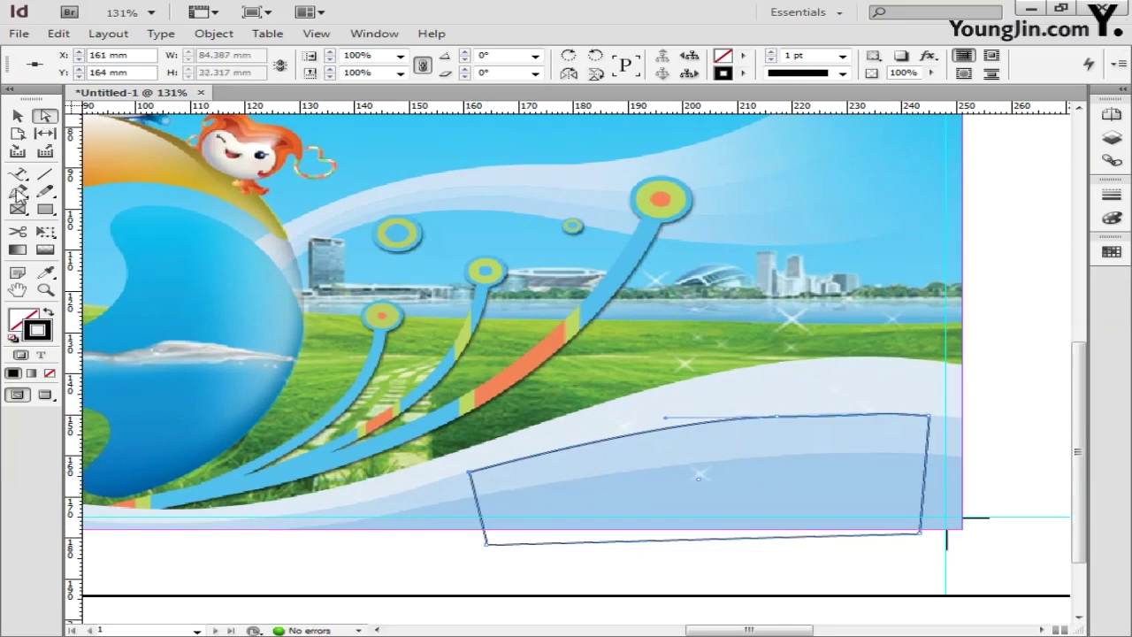
left_click_drag(776, 416, 637, 426)
key("/")
Step: Add type along the upper edge of the wave-shaped path reading "The Living Ocean and Coast~"
key("t")
left_click(528, 450)
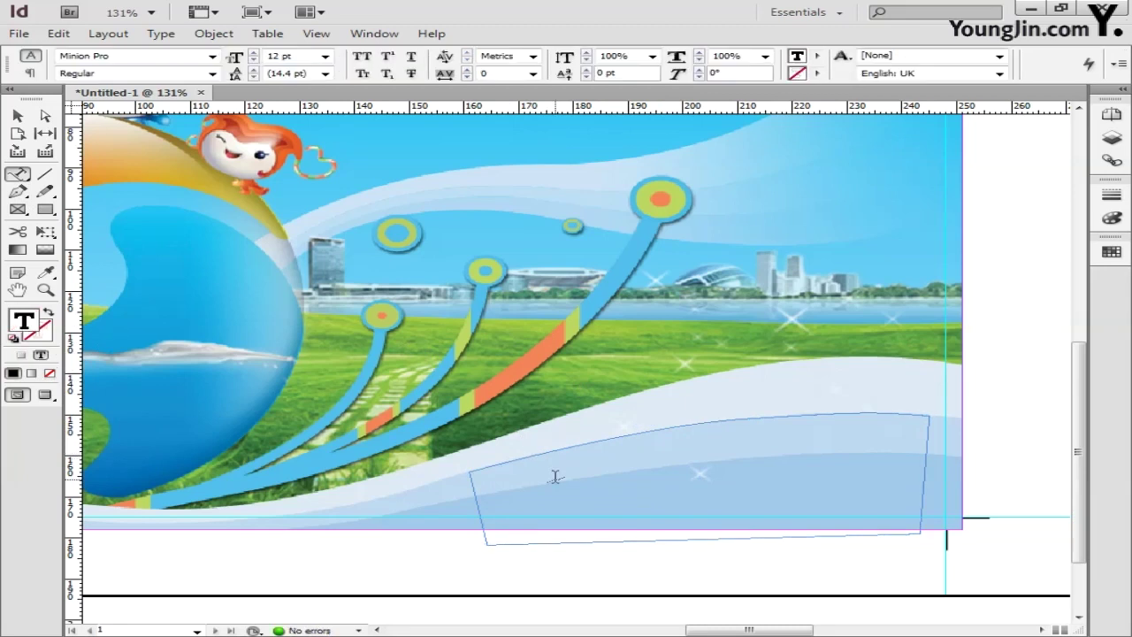
type("The Living O")
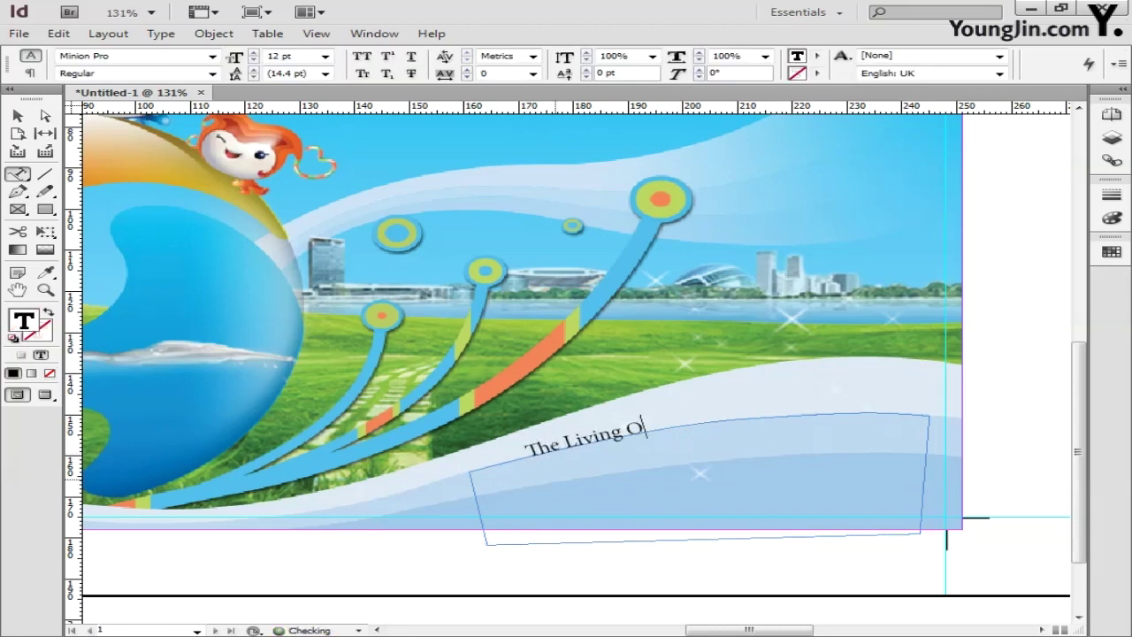
type("cean and Coast~")
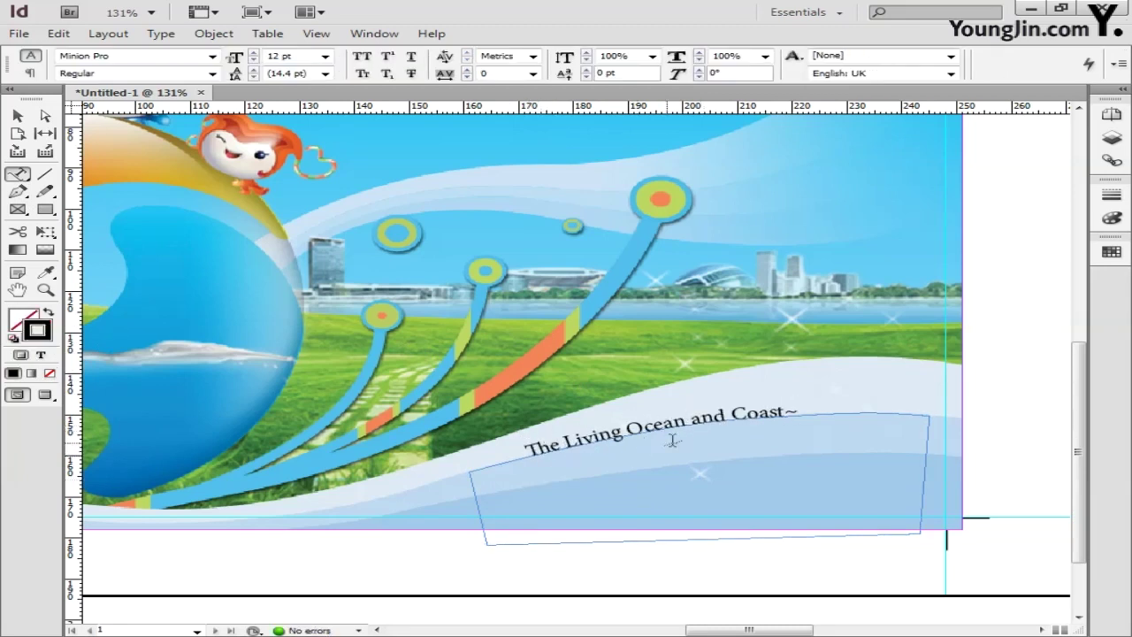
Step: Give the "The Living Ocean and Coast~" text a blue fill and the same sans-serif font as the web address
key("ctrl+a")
double_click(24, 320)
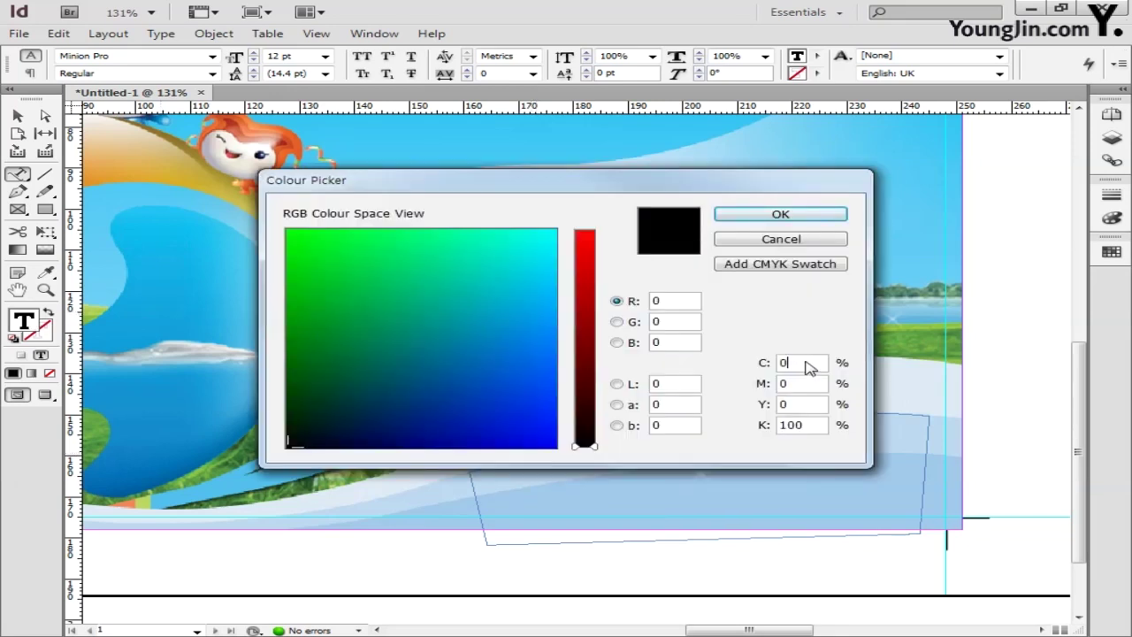
double_click(806, 364)
key("Tab")
type("0")
key("Return")
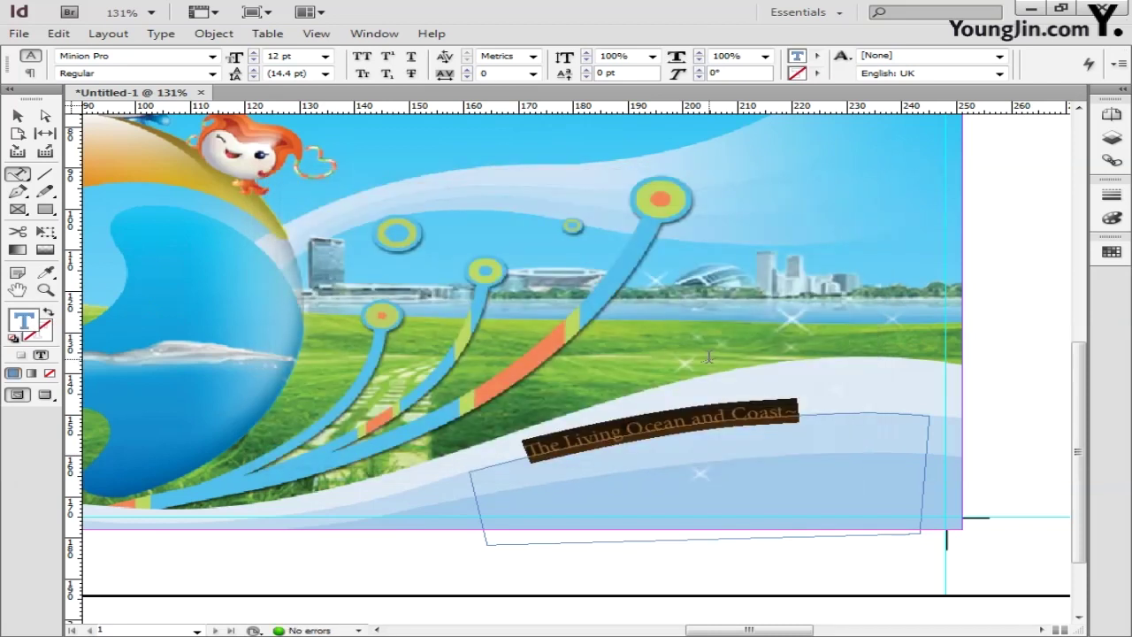
left_click(211, 55)
left_click(204, 68)
left_click(21, 119)
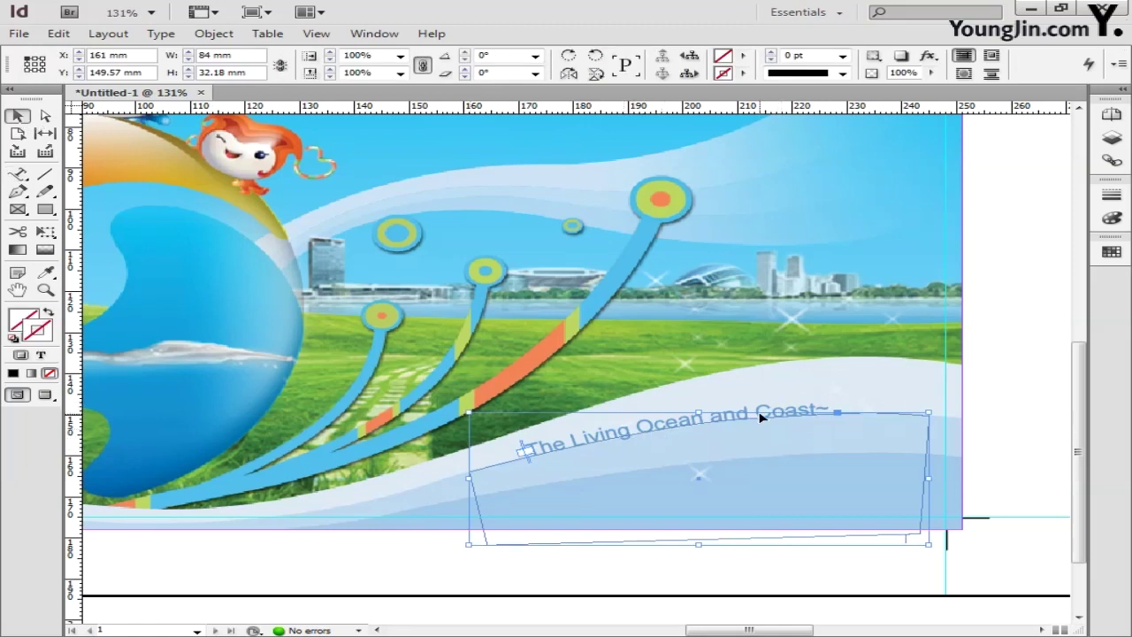
Step: Move the slogan's path to X 163 mm, Y 148.32 mm, and deselect it with the whole page in view
left_click_drag(760, 416, 769, 414)
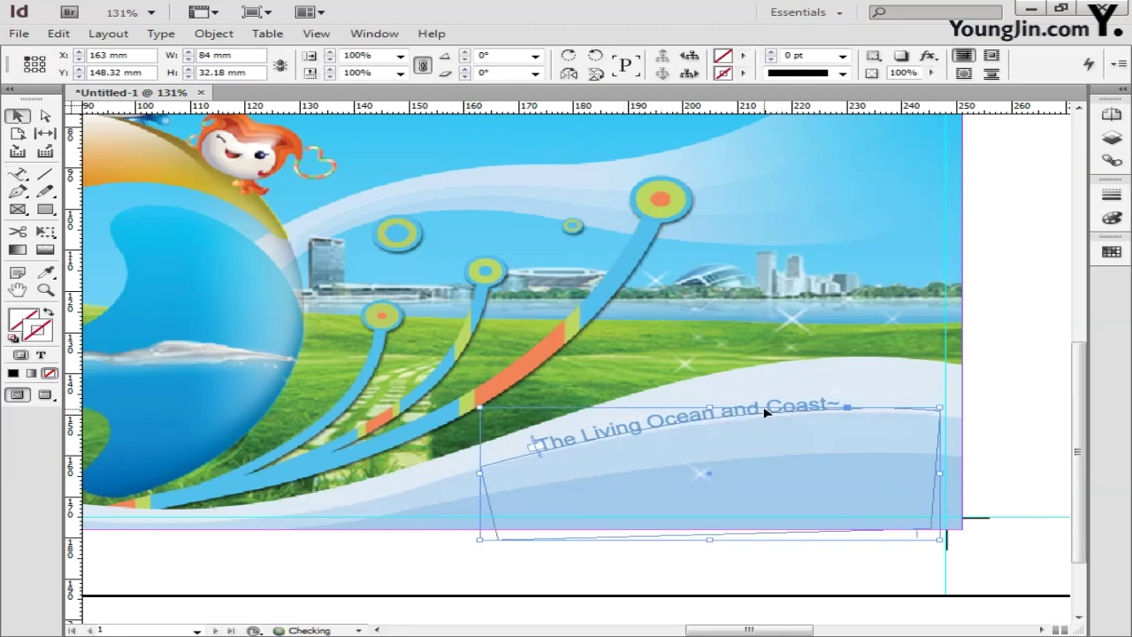
double_click(20, 291)
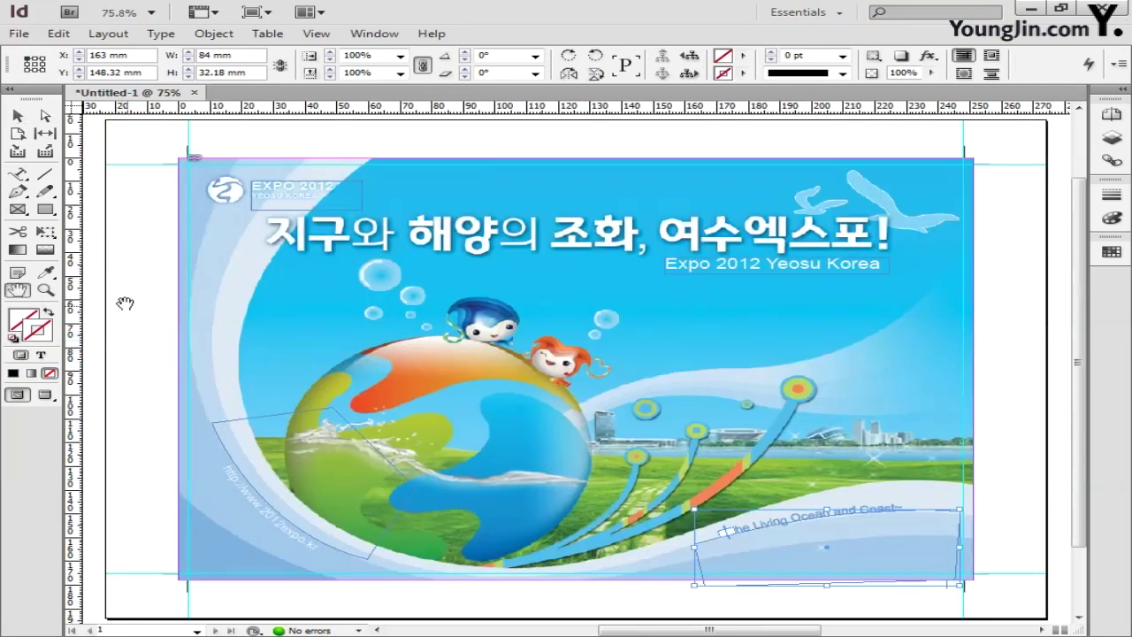
left_click(18, 117)
left_click(157, 282)
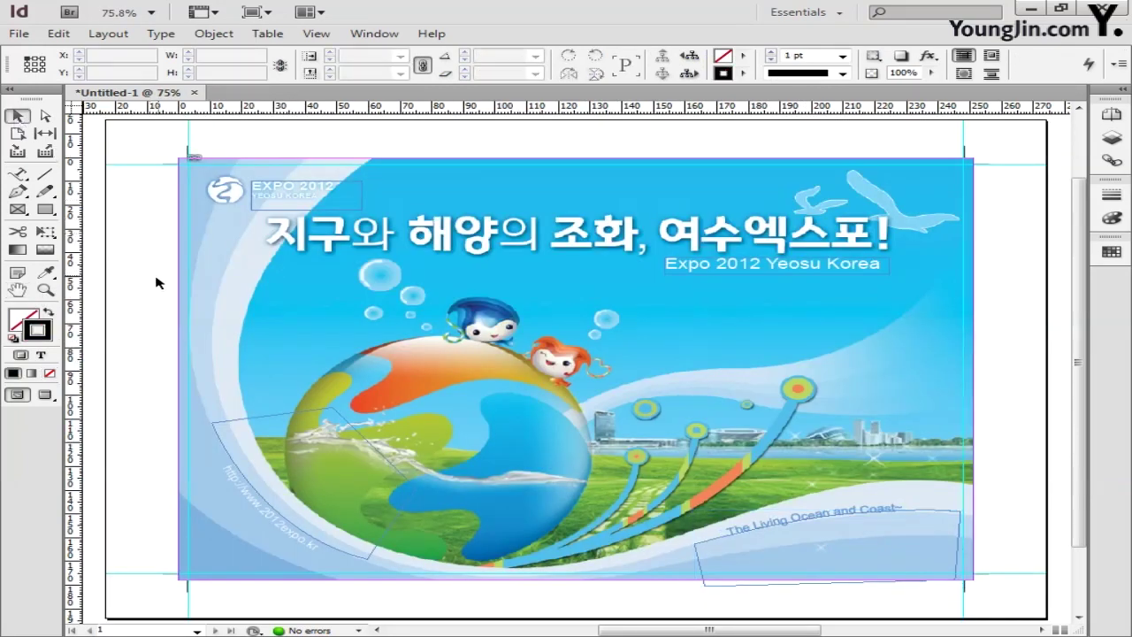
Step: Add a 5 mm by 4.45 mm text frame reading "01" just beside the vertical crop mark below the image's lower-left corner
left_click(19, 177)
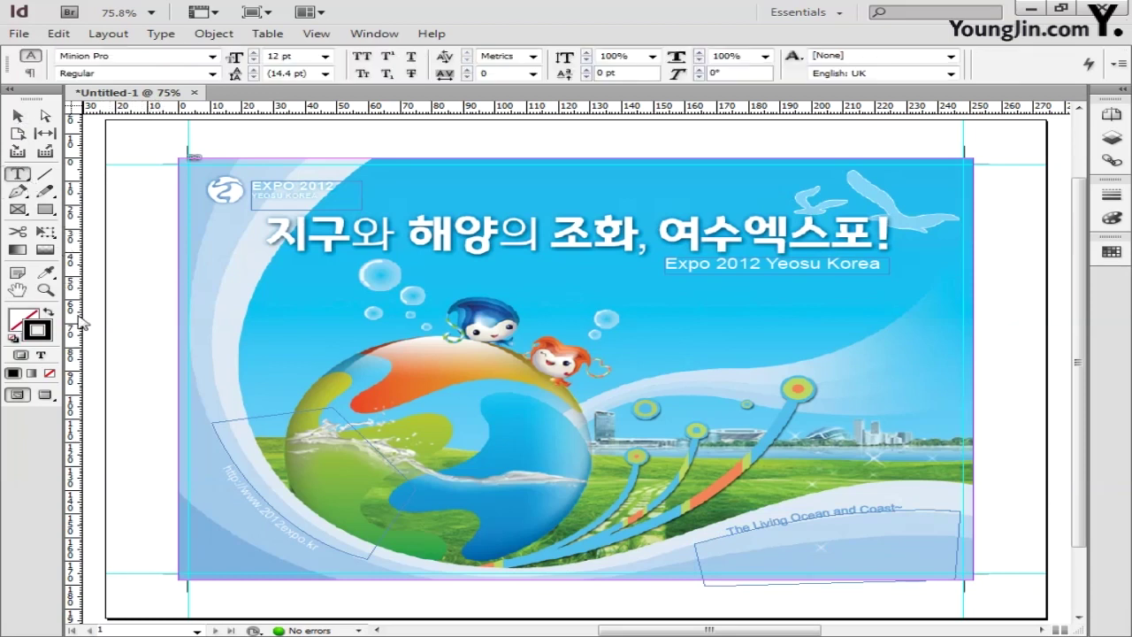
left_click(48, 292)
left_click_drag(177, 568, 232, 604)
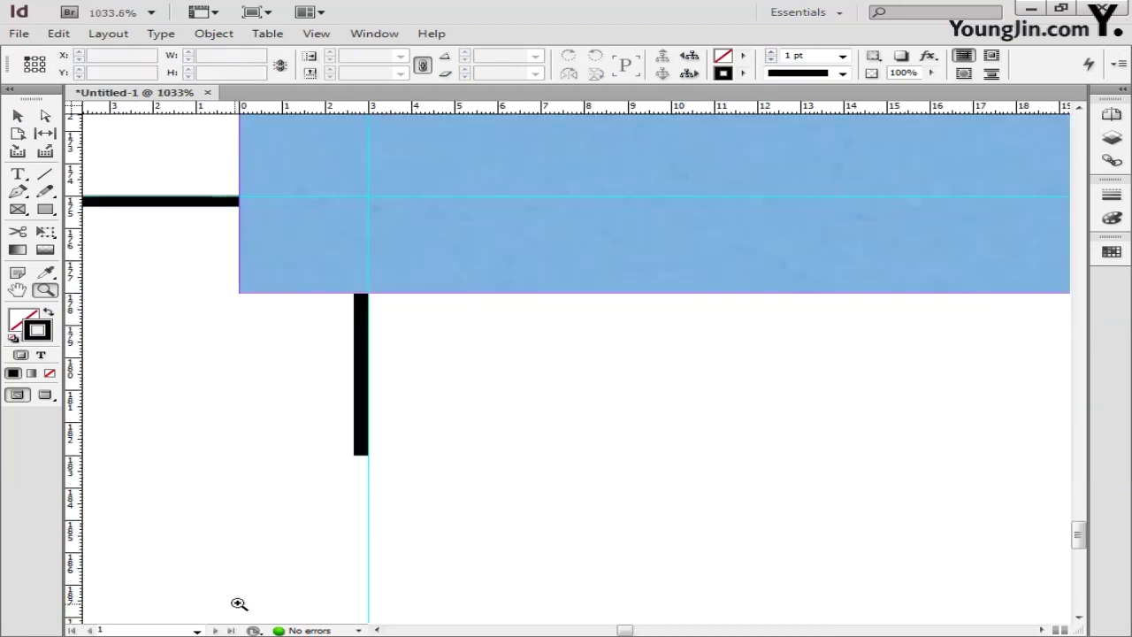
scroll(354, 516, "left", 3)
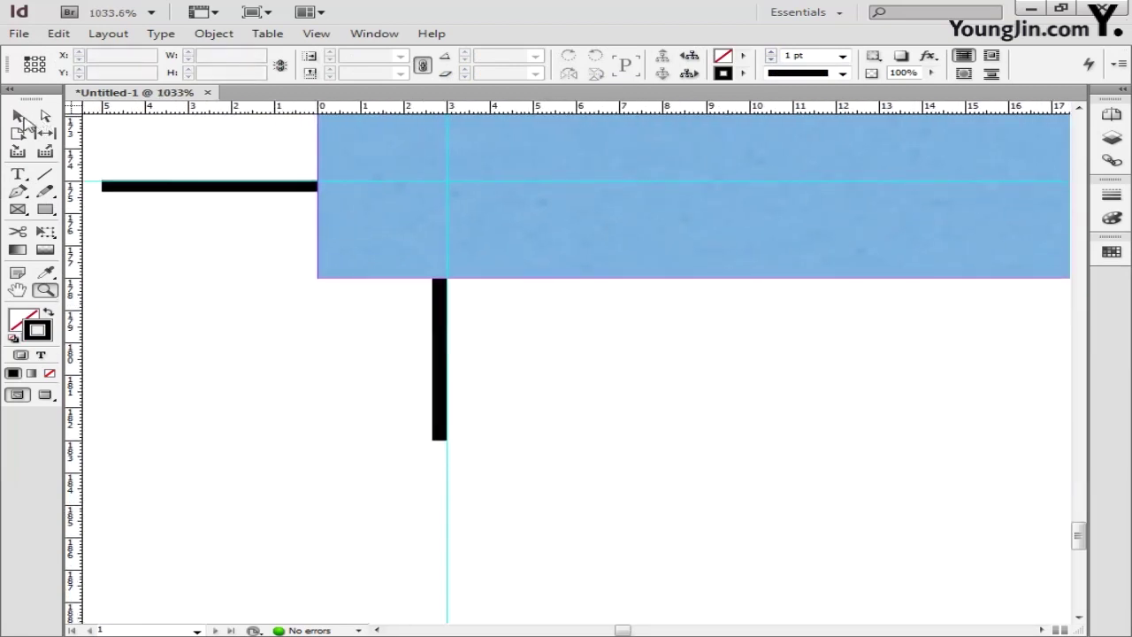
left_click(18, 174)
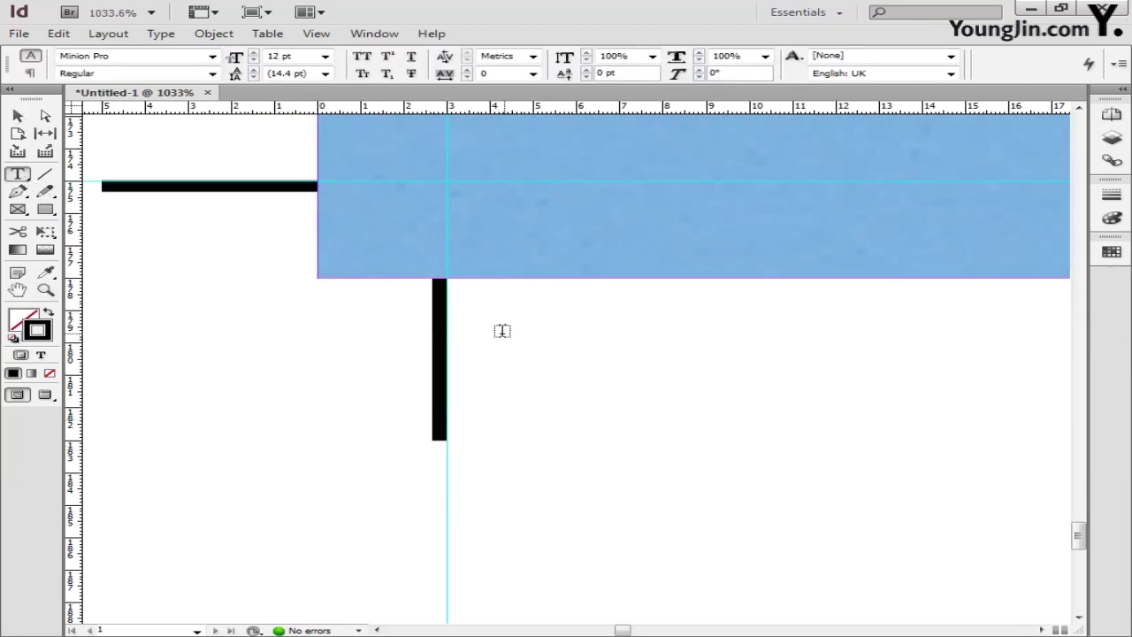
left_click_drag(500, 334, 715, 476)
type("01")
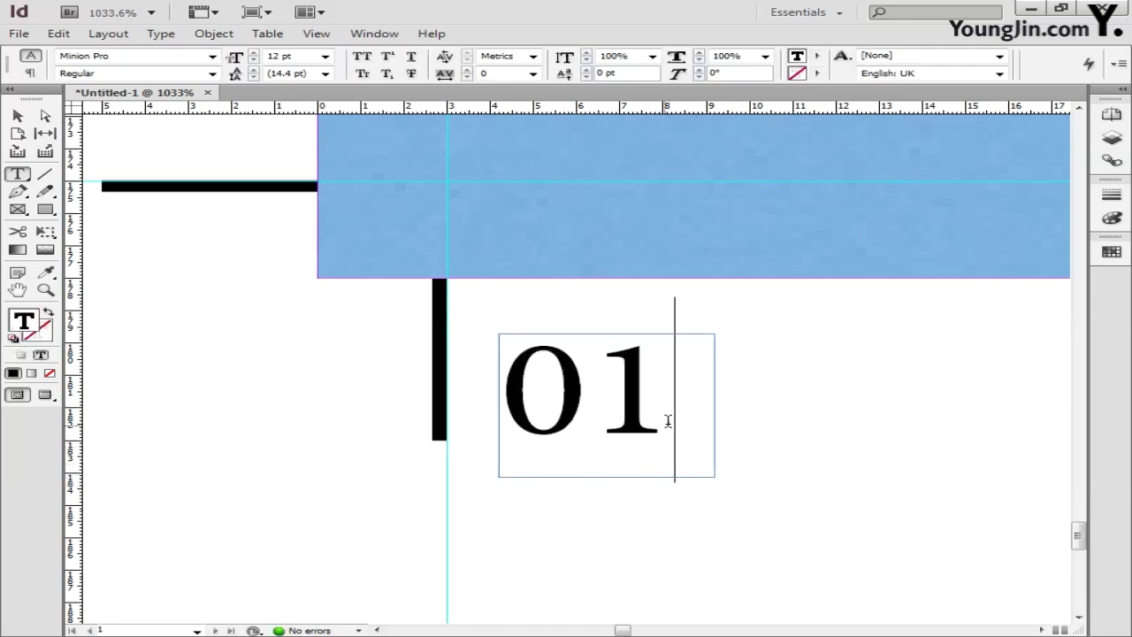
Step: Format the "01" text in the Dotum font at 10 pt
left_click_drag(668, 421, 525, 387)
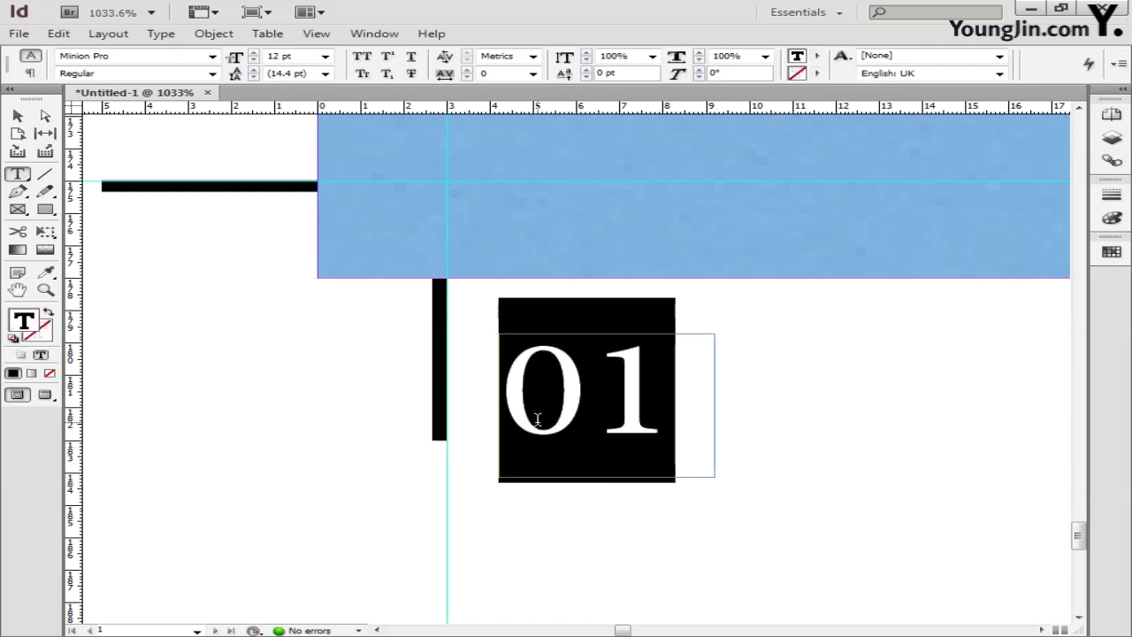
left_click(213, 56)
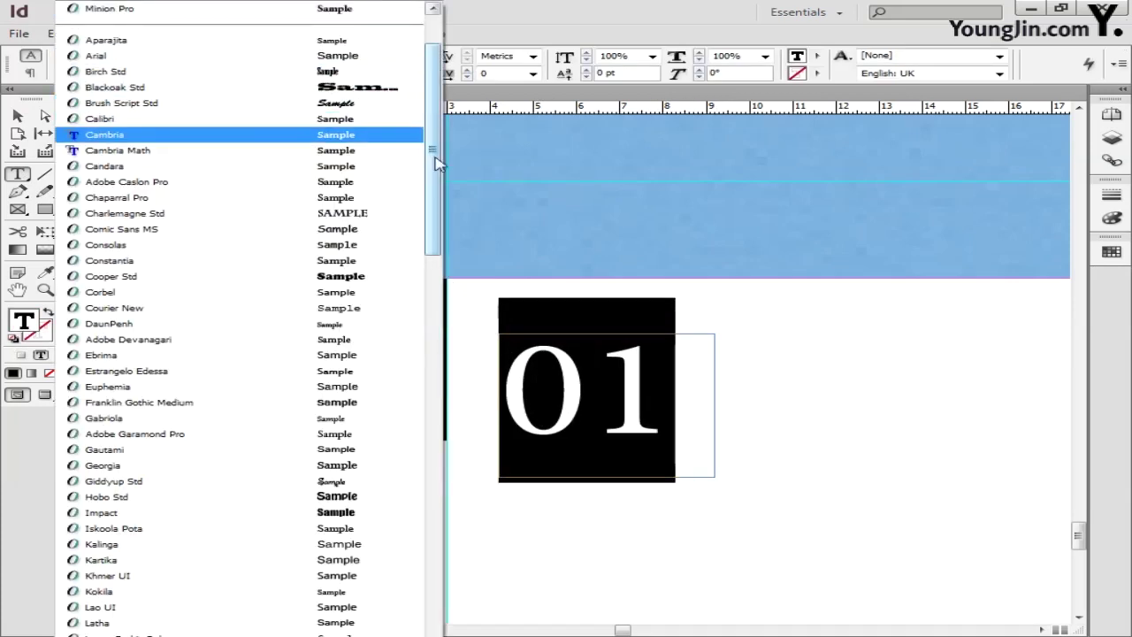
scroll(435, 163, "down", 2)
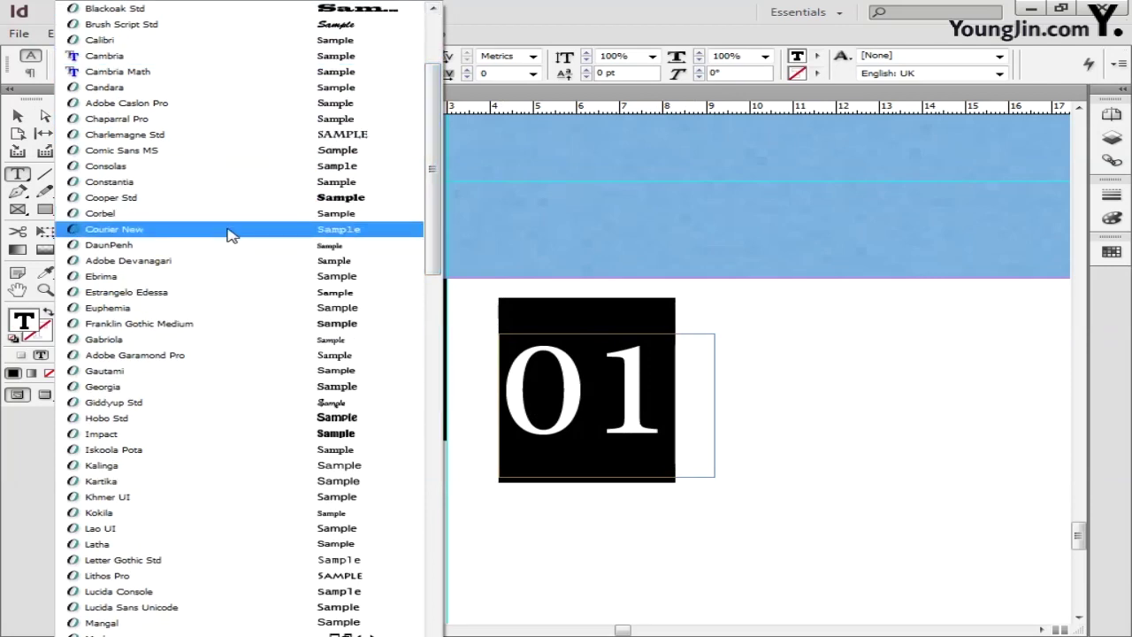
scroll(434, 230, "up", 4)
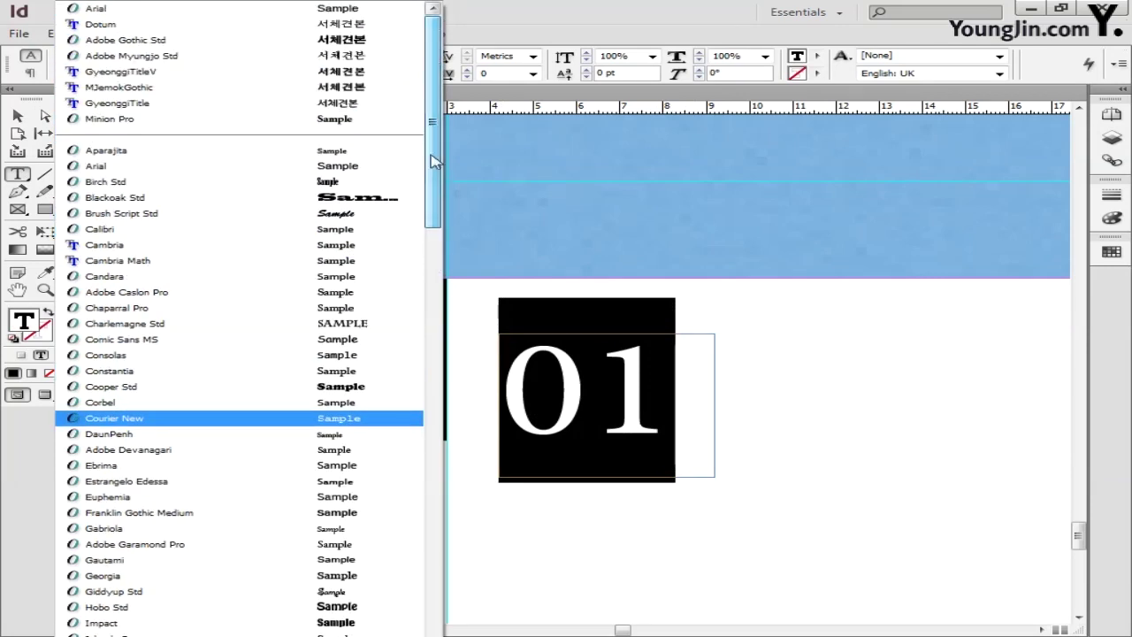
left_click(207, 25)
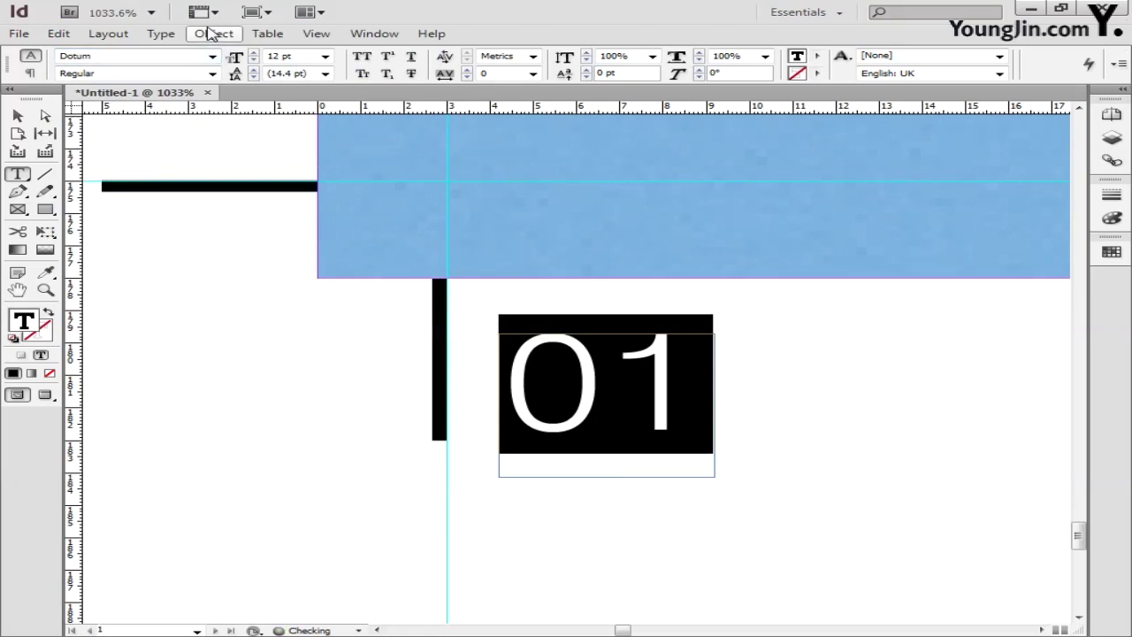
key("Tab")
type("10")
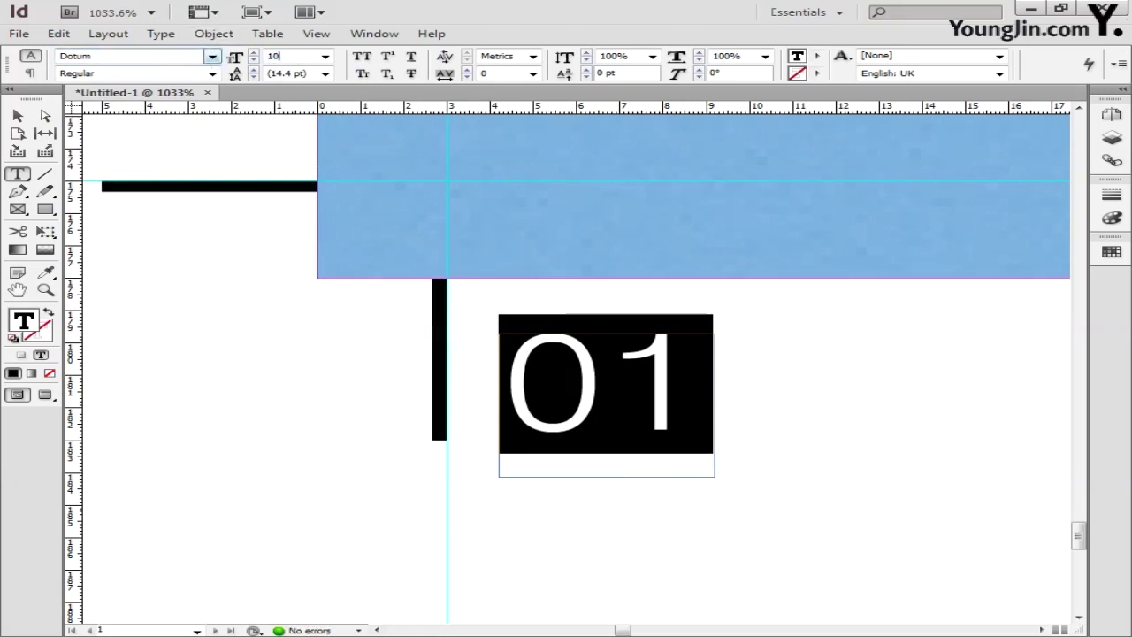
key("Return")
Step: Move the "01" frame to X 3.3 mm, Y 180.5 mm beside the crop mark, and deselect it with the whole page in view
left_click(26, 117)
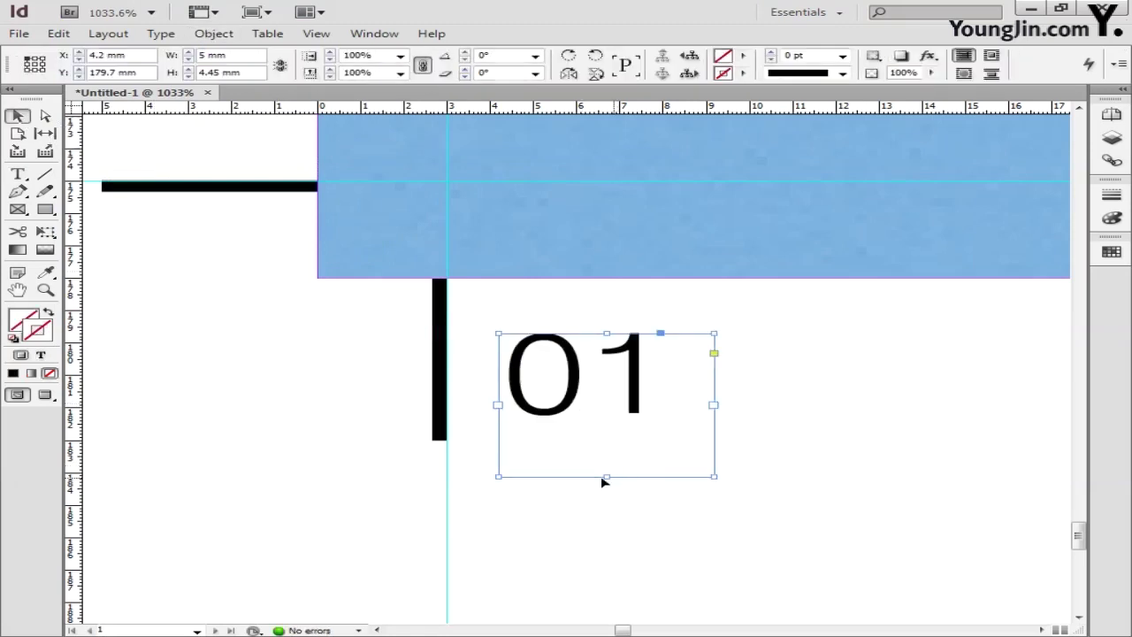
left_click_drag(572, 478, 552, 524)
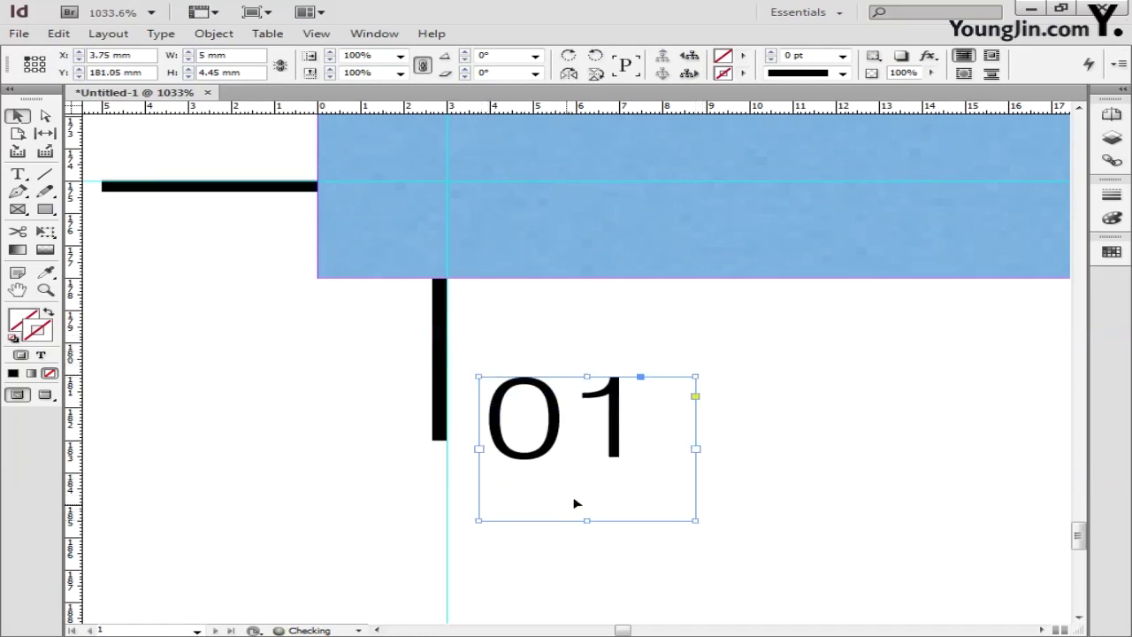
left_click_drag(697, 442, 678, 426)
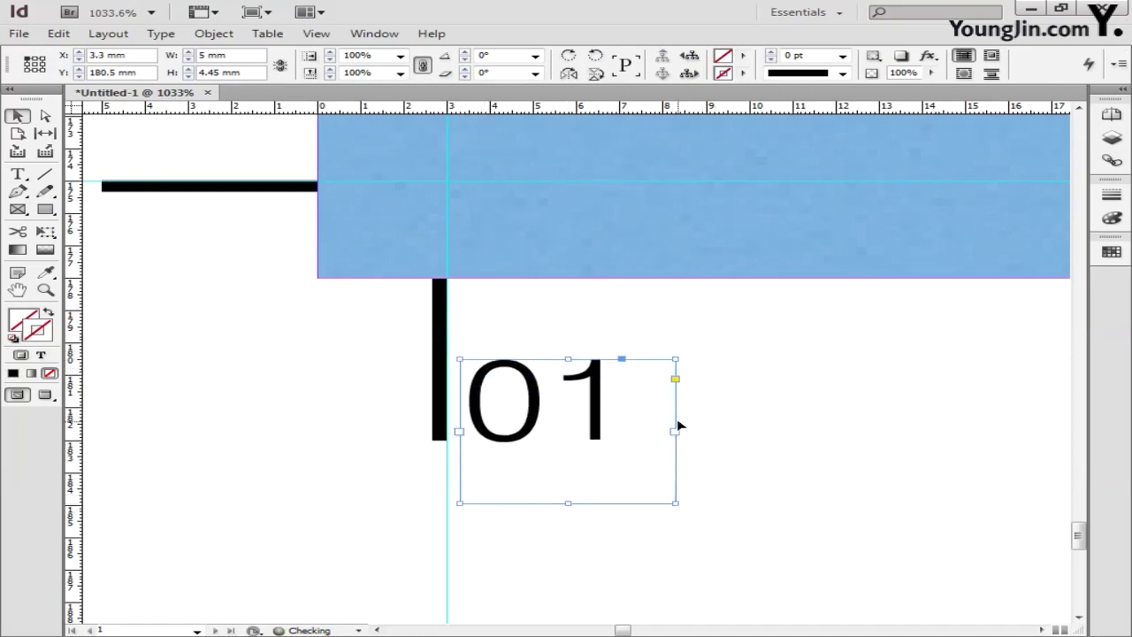
double_click(20, 291)
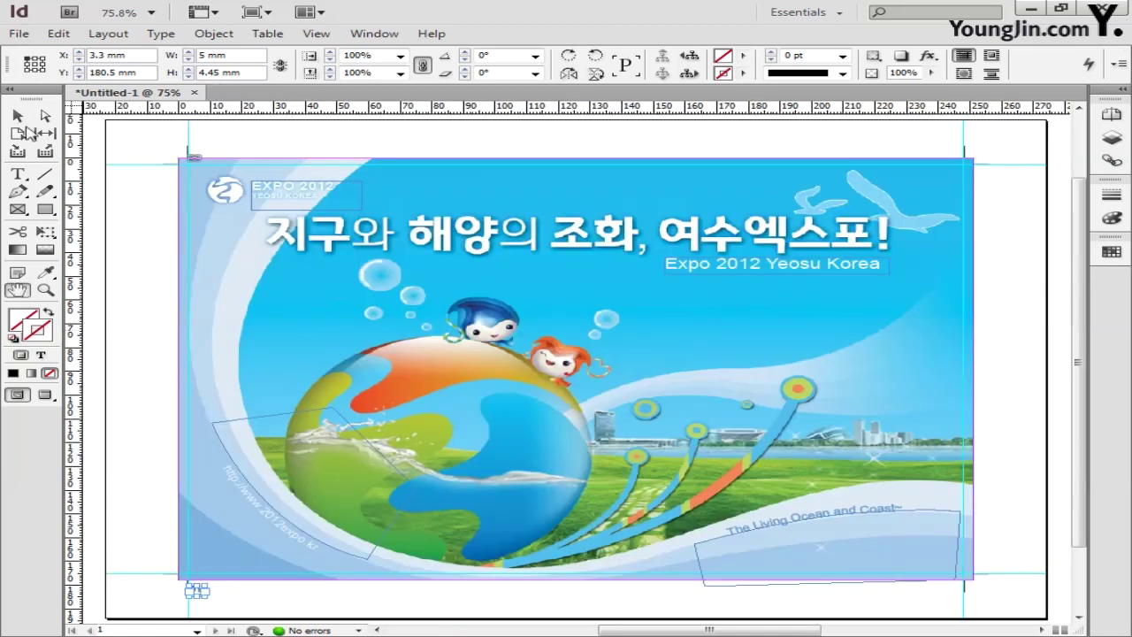
left_click(147, 200)
Step: Save the document as an InDesign CS6 document named 01 in the 작업 folder, replacing the existing file
left_click(18, 33)
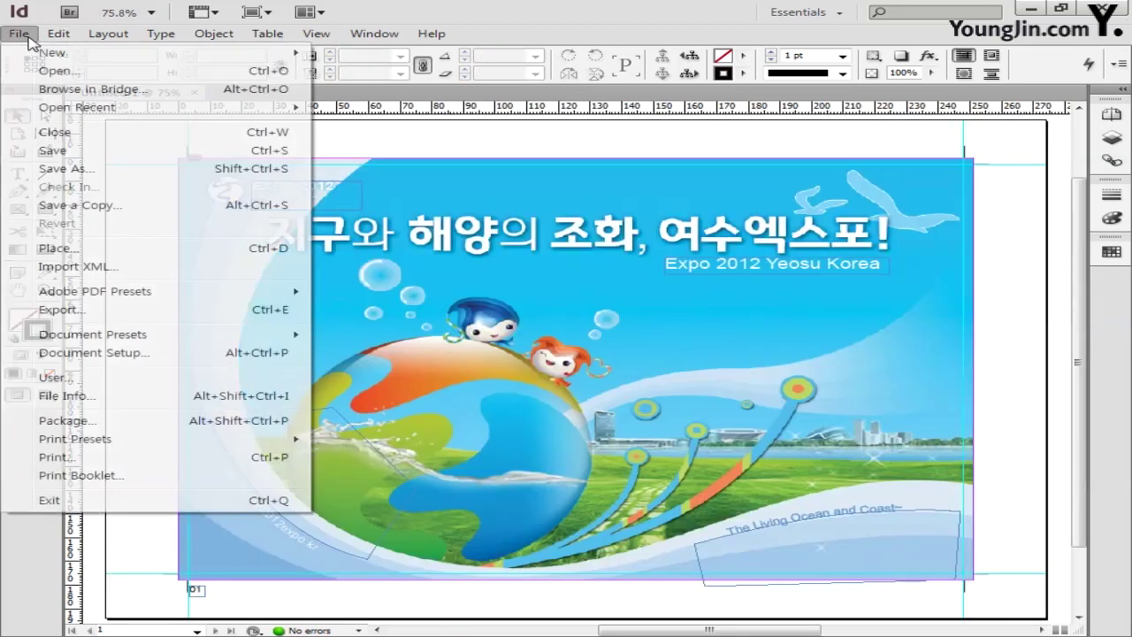
left_click(75, 150)
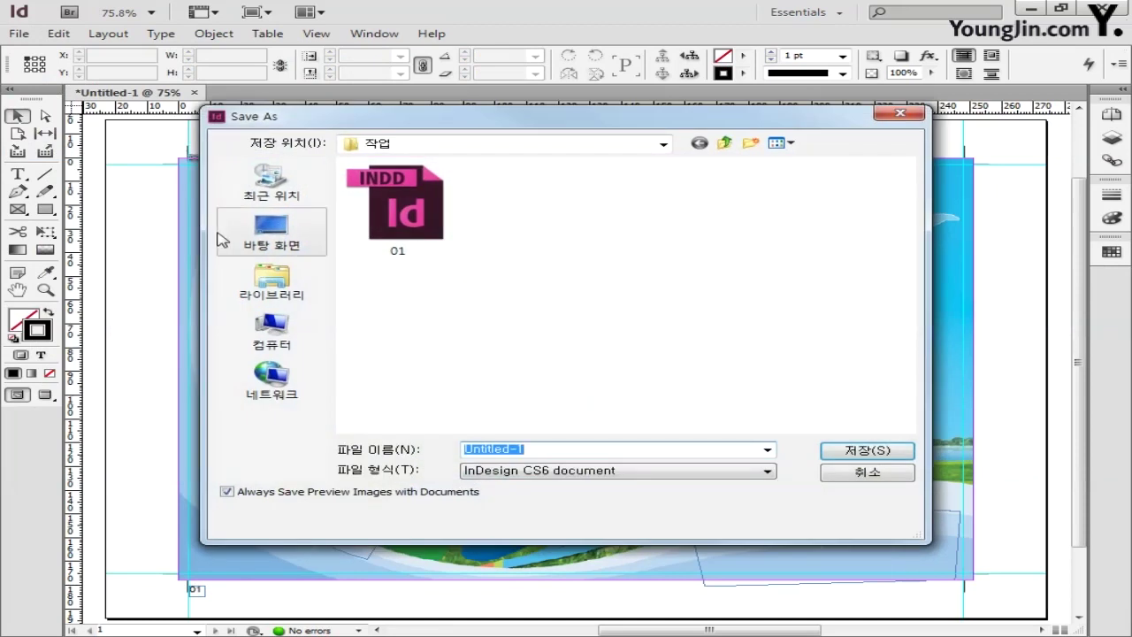
left_click(548, 450)
key("ctrl+a")
type("0")
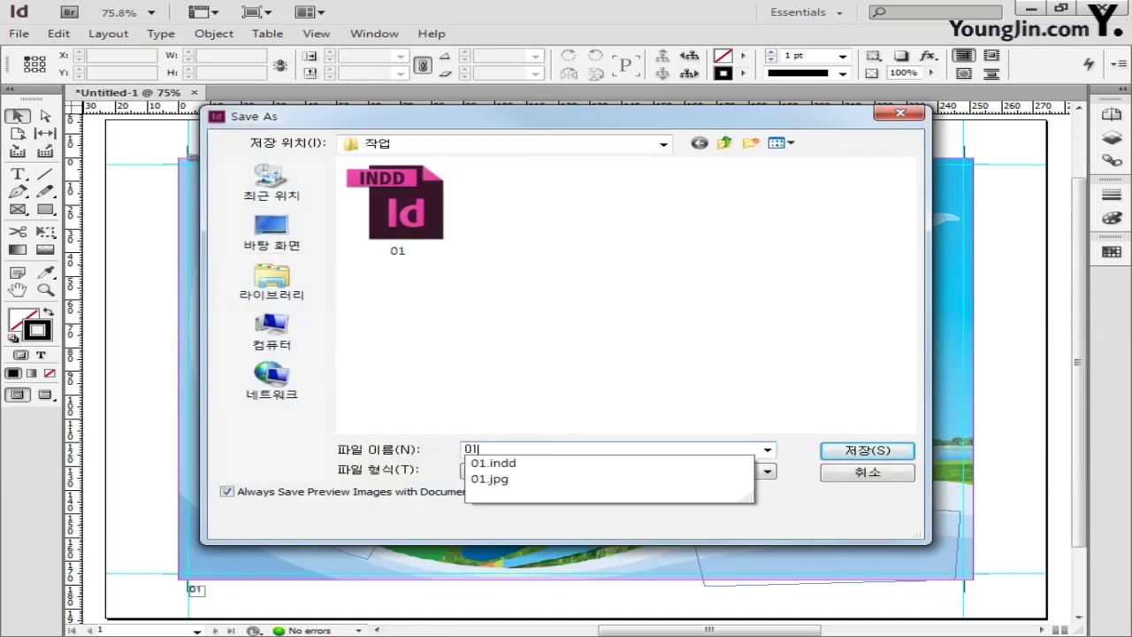
left_click(867, 450)
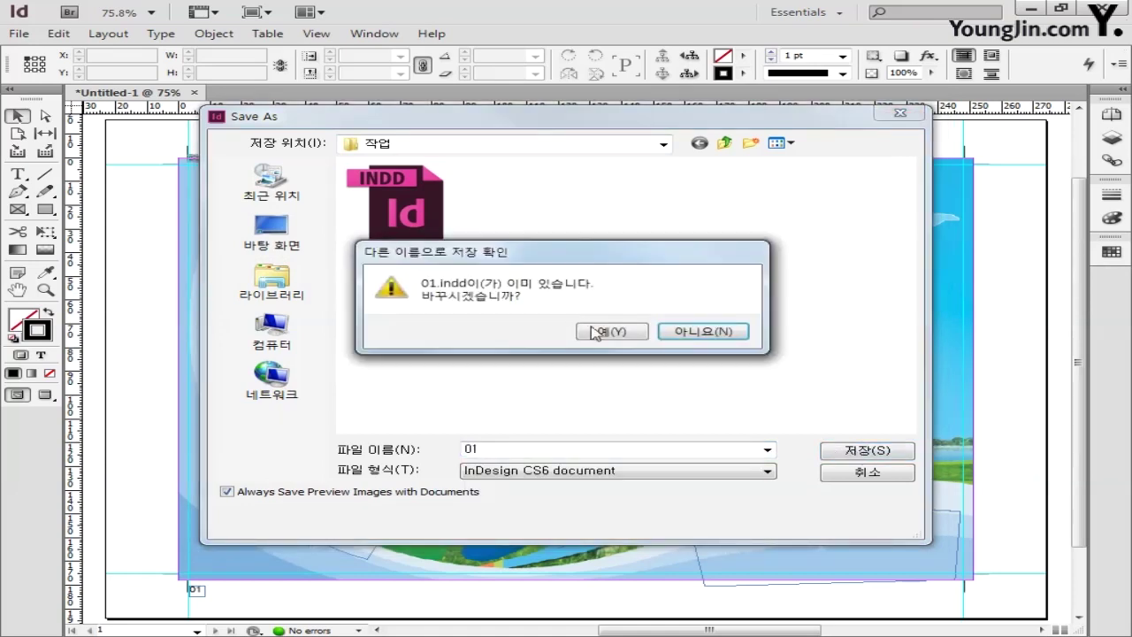
left_click(594, 331)
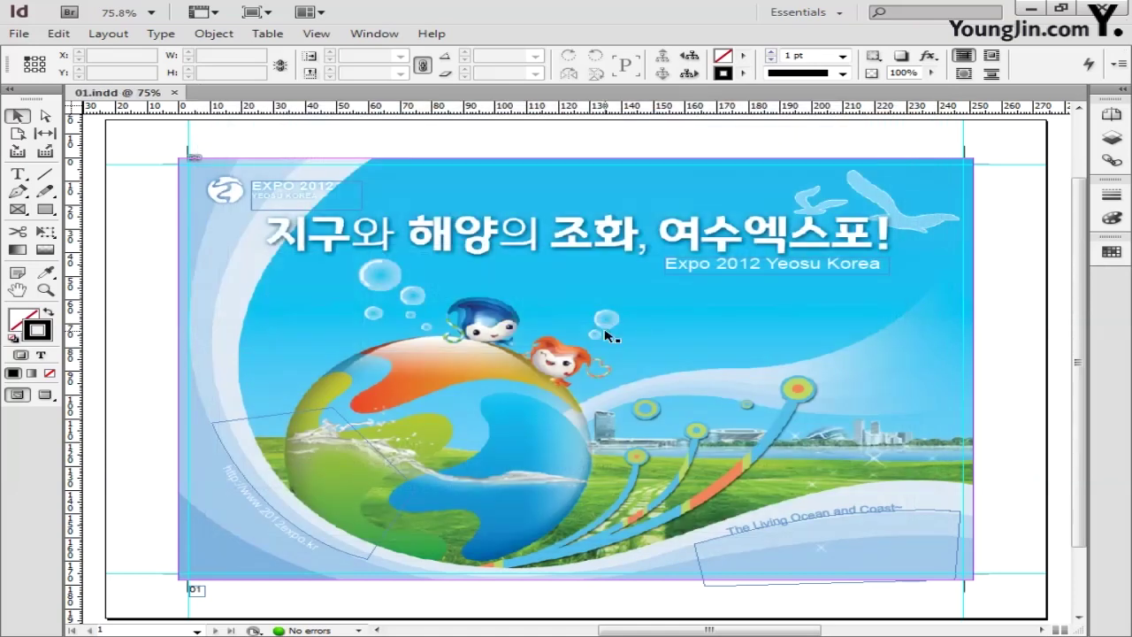